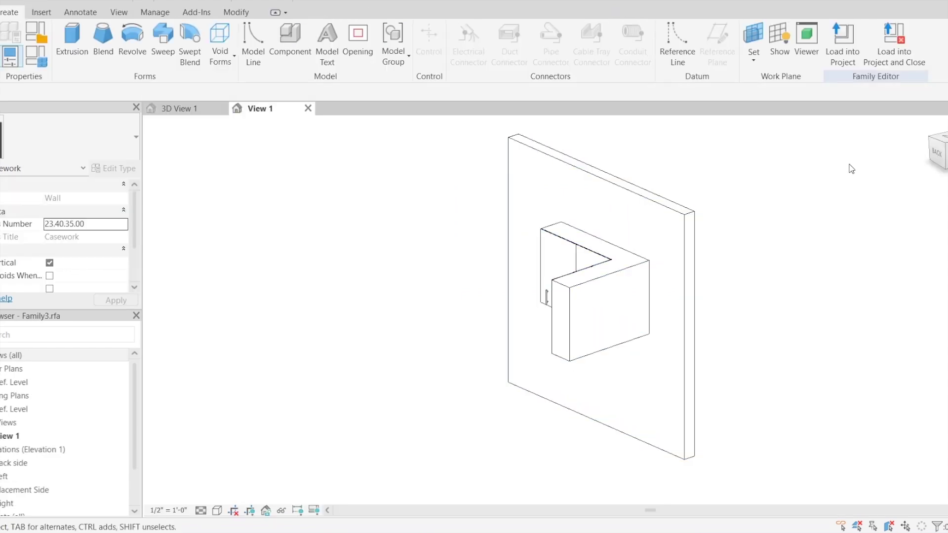
- View the cabinet from the top, check its family category and parameters, and orbit back to an angled view
left_click(944, 140)
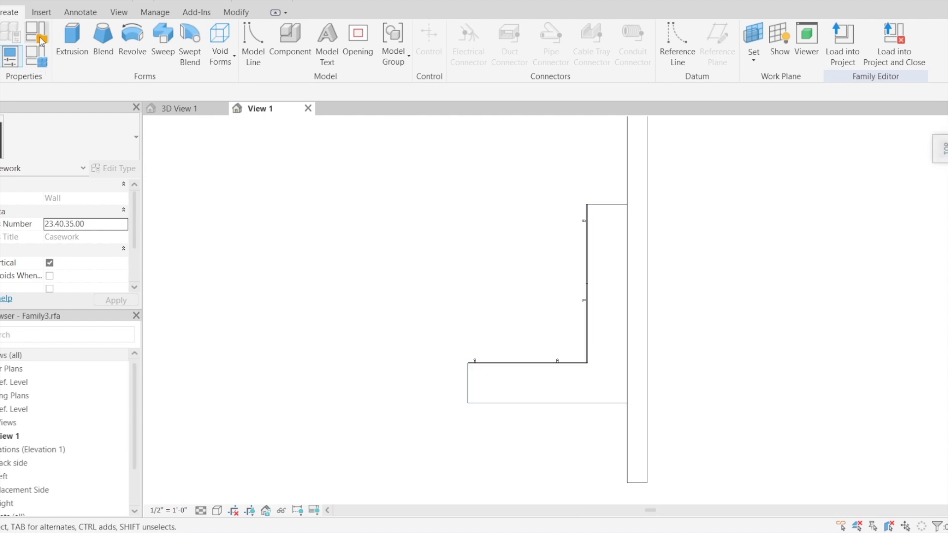
left_click(42, 56)
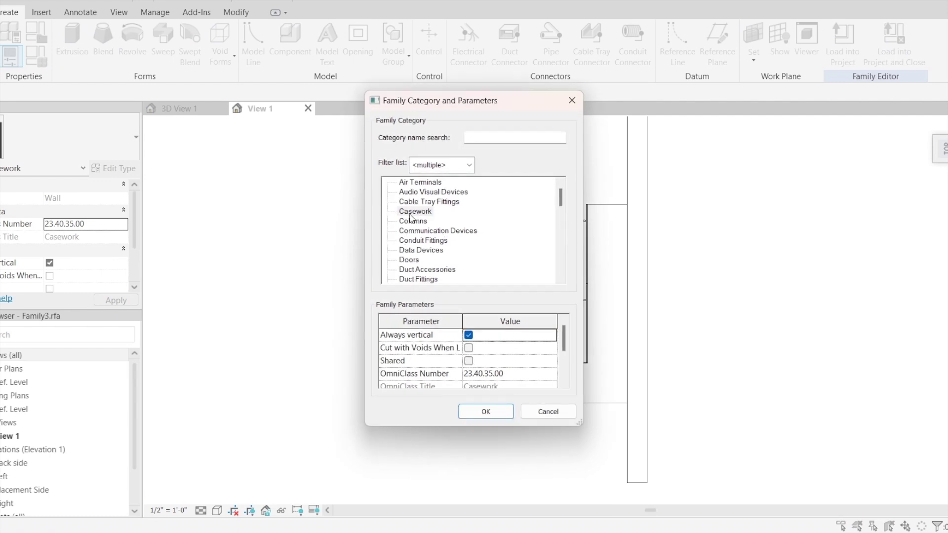
left_click(572, 101)
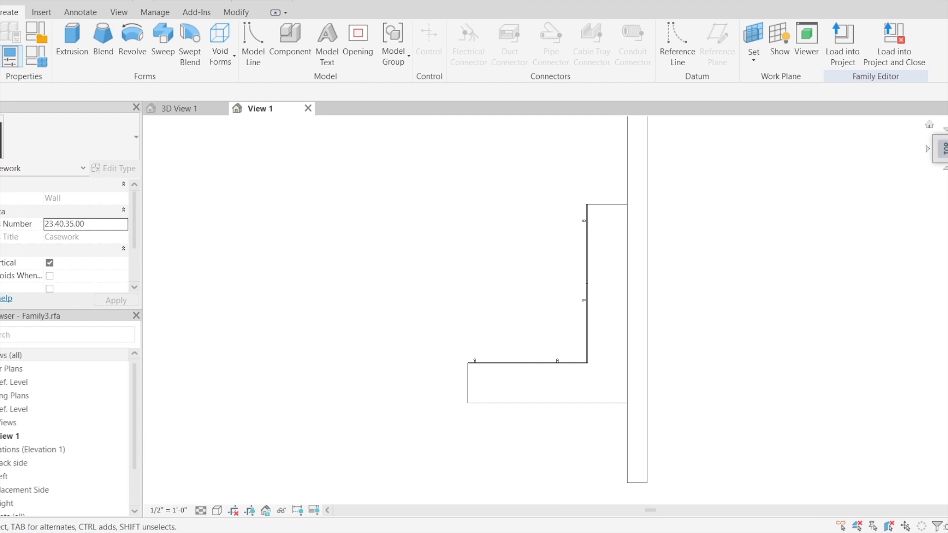
left_click(936, 160)
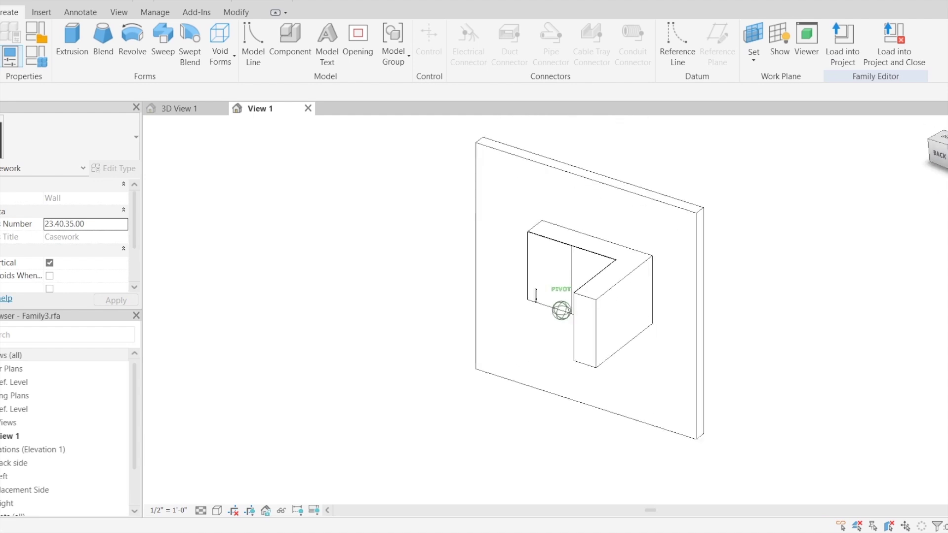
- Switch to the sample house's 3D View 1 and browse the English-Imperial family templates as a list without choosing one
left_click(182, 108)
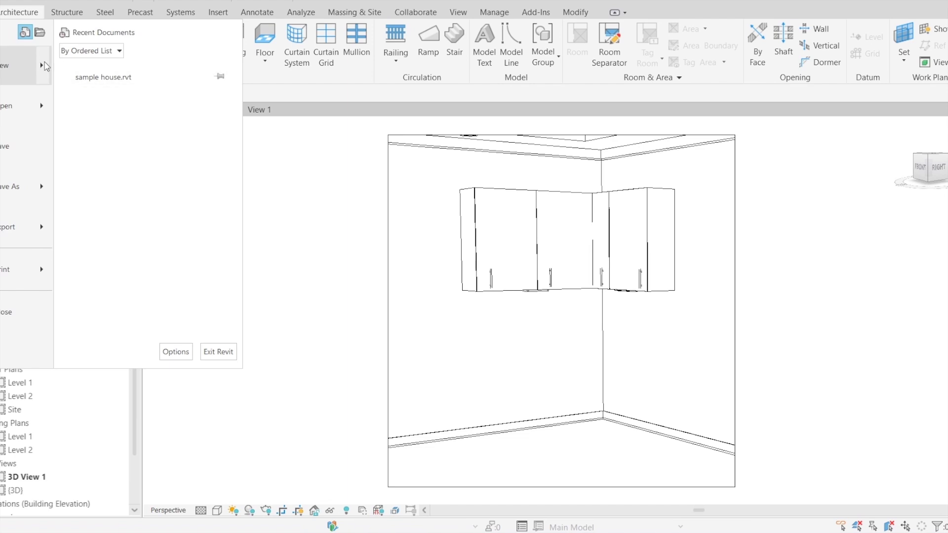
mouse_move(46, 61)
left_click(85, 117)
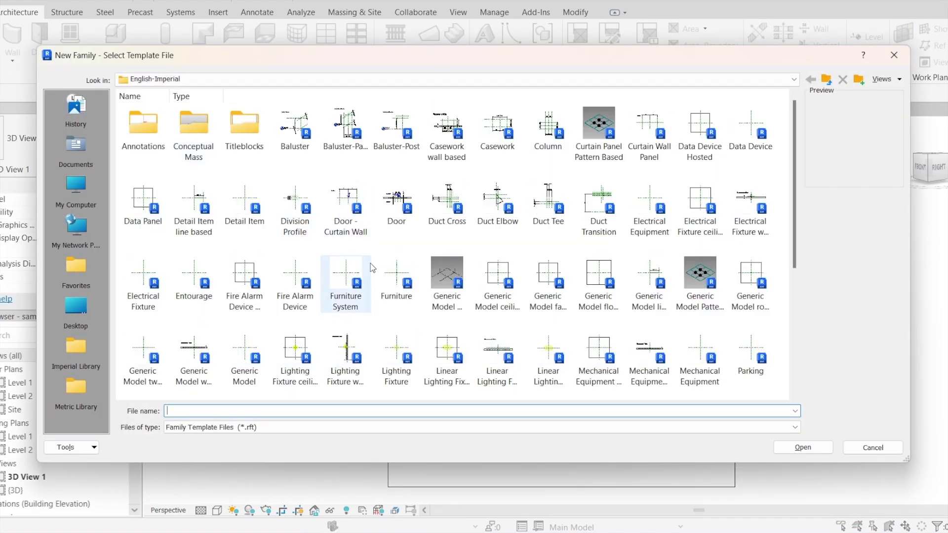
left_click(891, 80)
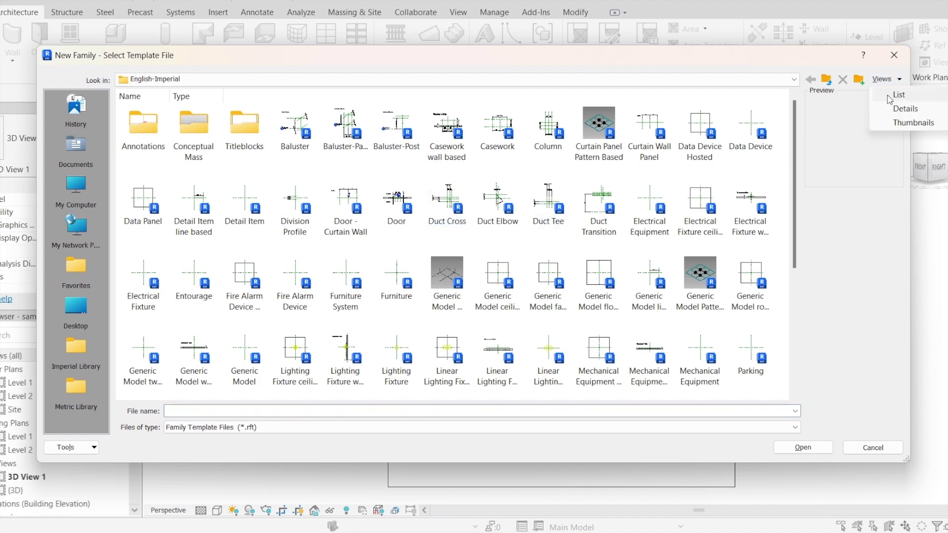
left_click(893, 90)
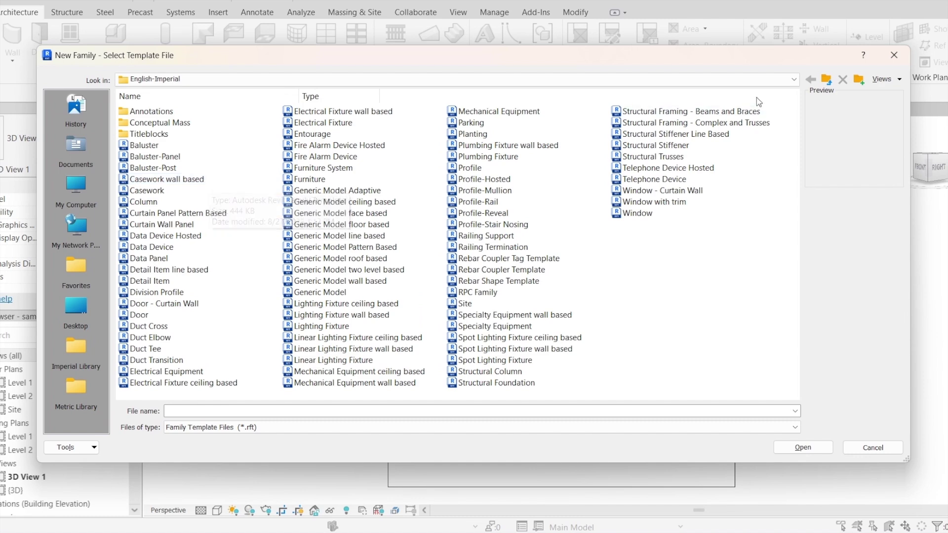
left_click(894, 55)
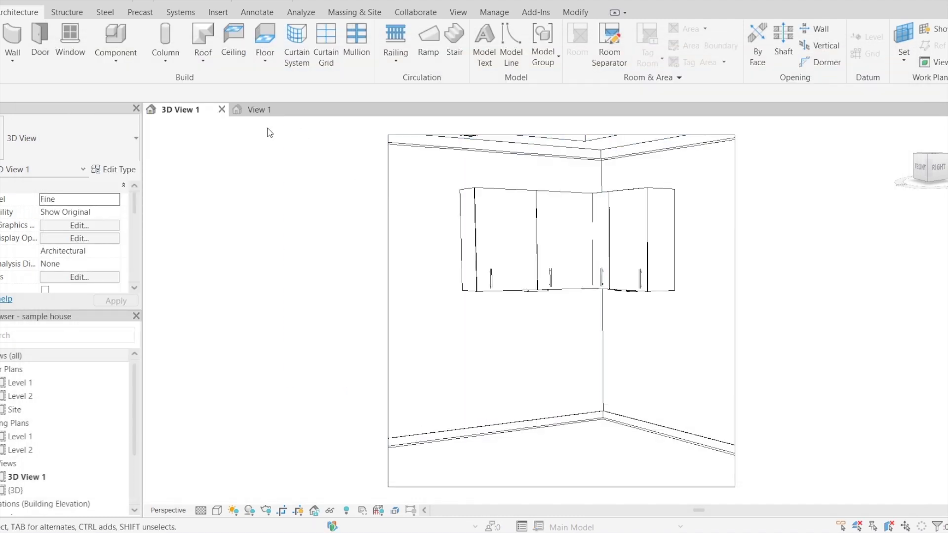
- Select the L-shaped corner cabinet placed in the sample house and open its family for editing
left_click(261, 110)
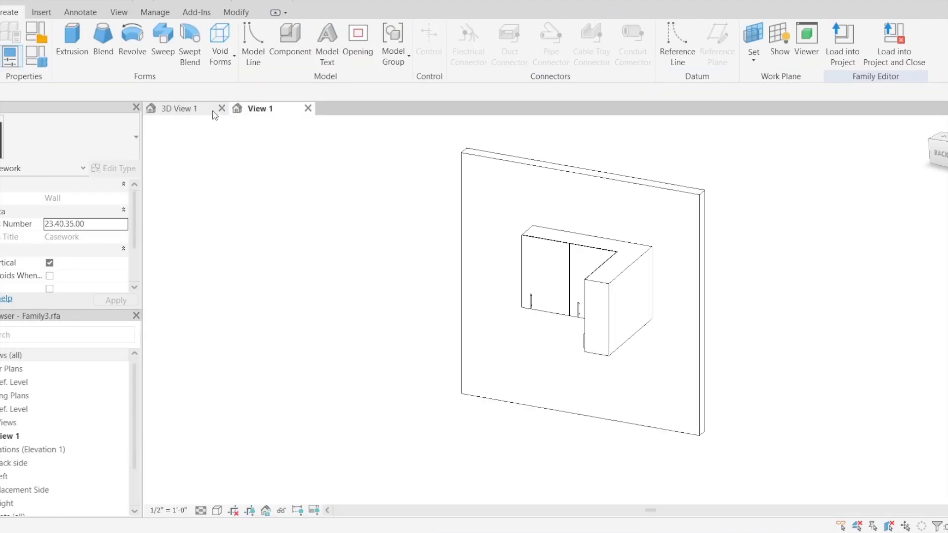
left_click(212, 111)
left_click(599, 204)
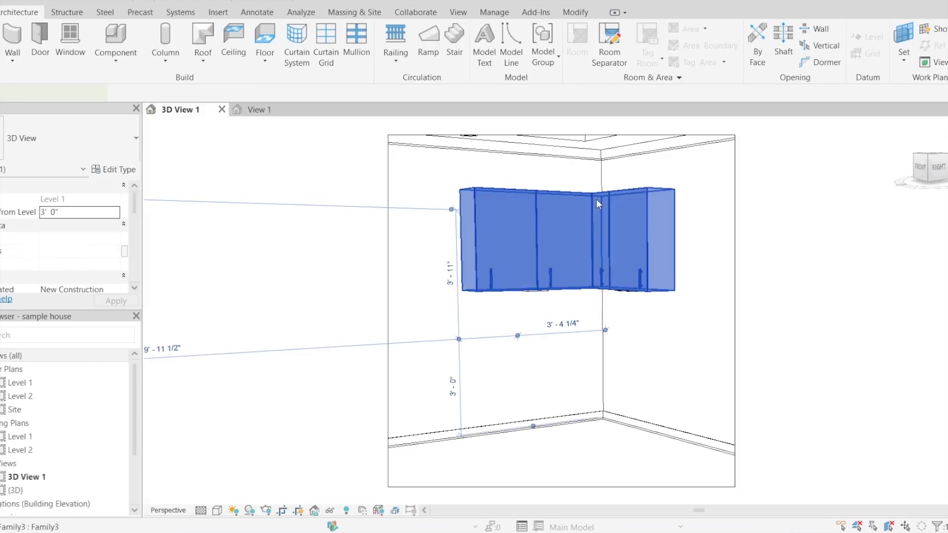
left_click(537, 57)
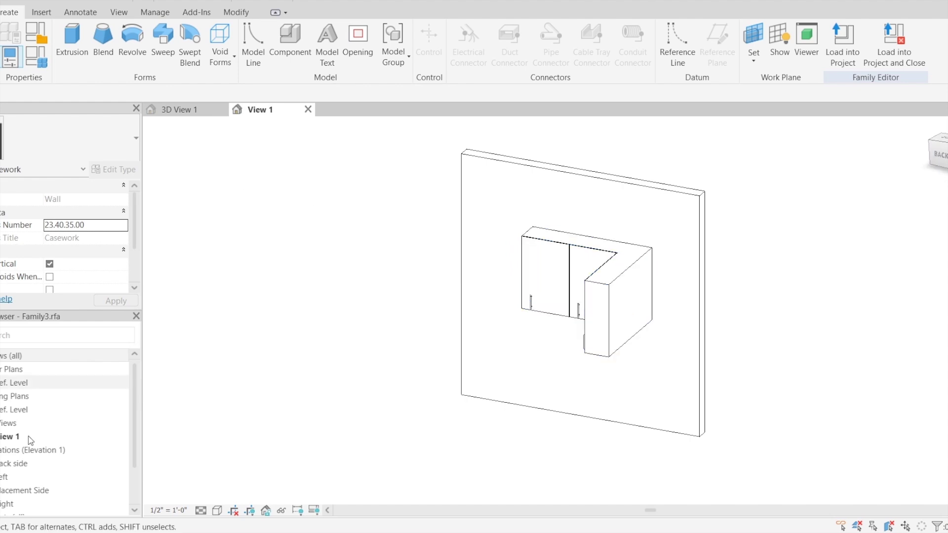
- Open the Ref. Level floor plan and compare it with the top view of the finished cabinet in View 1
left_click(26, 383)
double_click(28, 384)
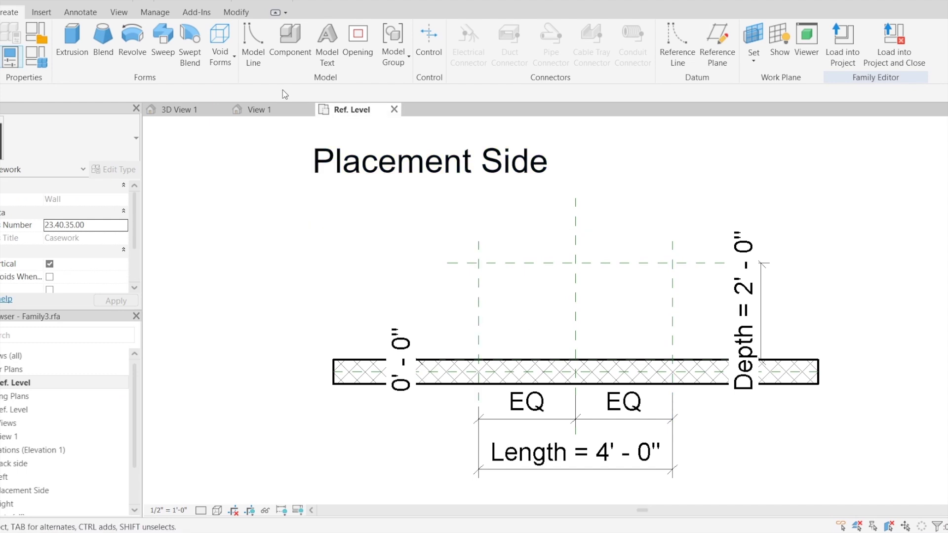
left_click(269, 109)
left_click(942, 140)
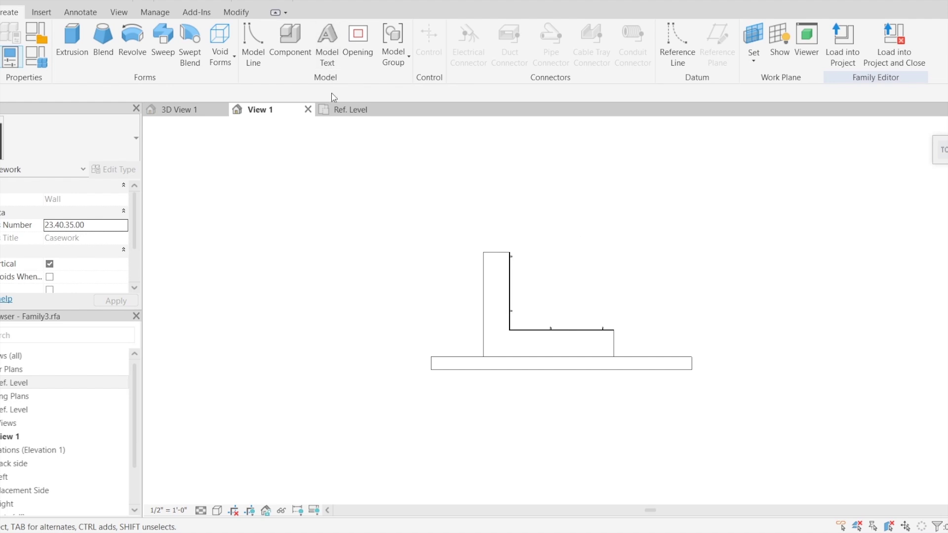
mouse_move(349, 112)
left_mouse_down()
mouse_move(347, 121)
mouse_move(328, 115)
mouse_move(365, 123)
mouse_move(347, 113)
left_mouse_up()
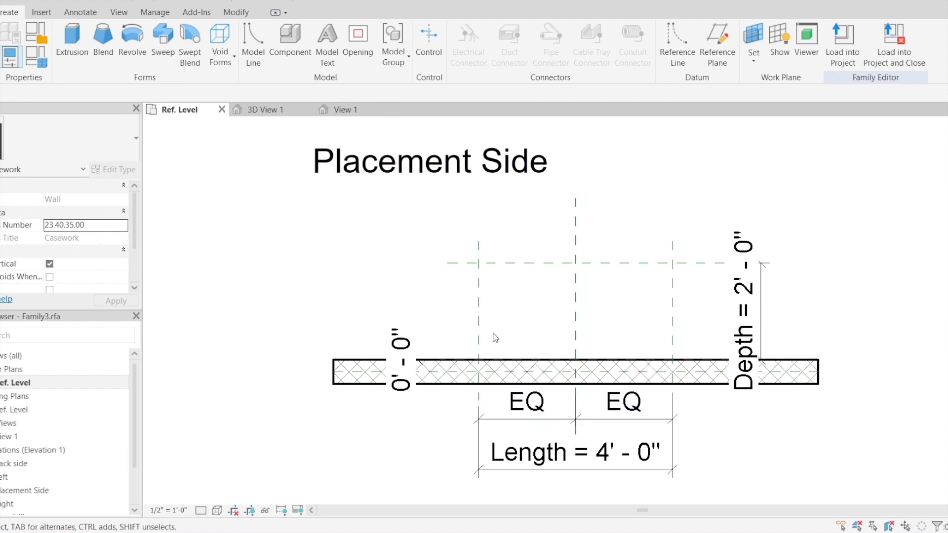
left_click(346, 110)
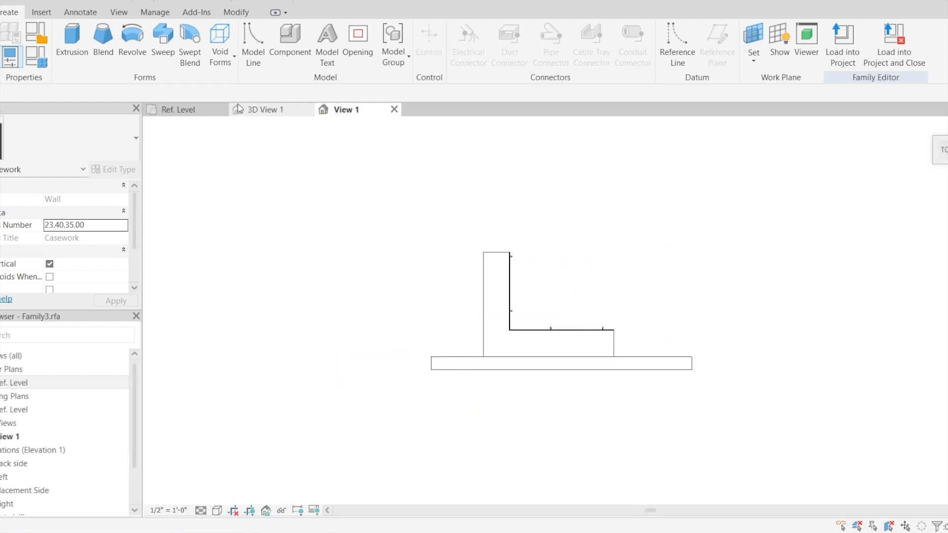
- On Ref. Level, start an extrusion sketch with a 4' line along the wall face and a 2' line up the left reference plane
left_click(195, 114)
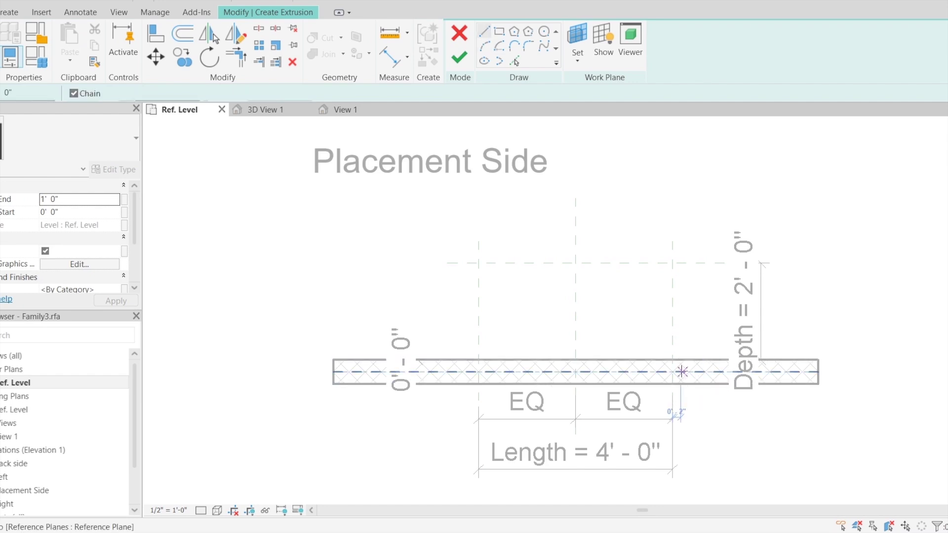
left_click(672, 359)
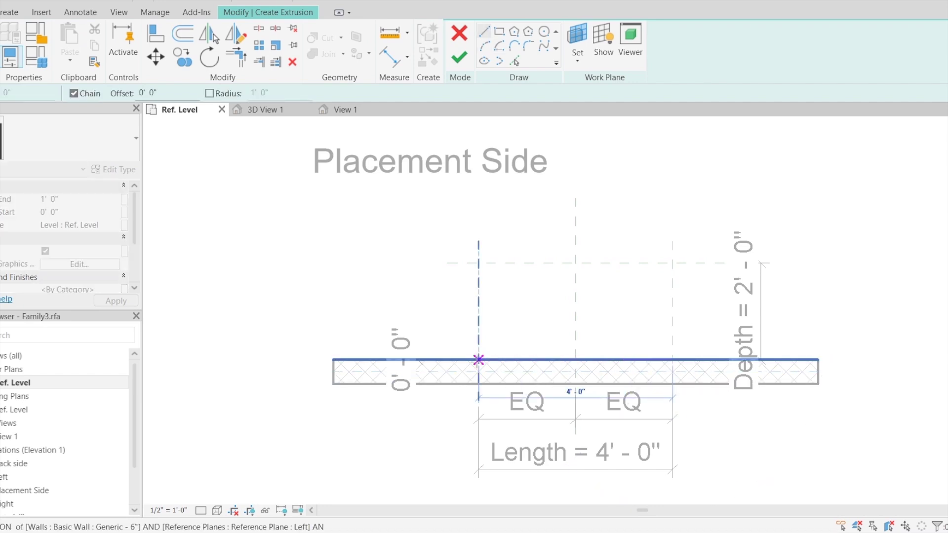
left_click(478, 360)
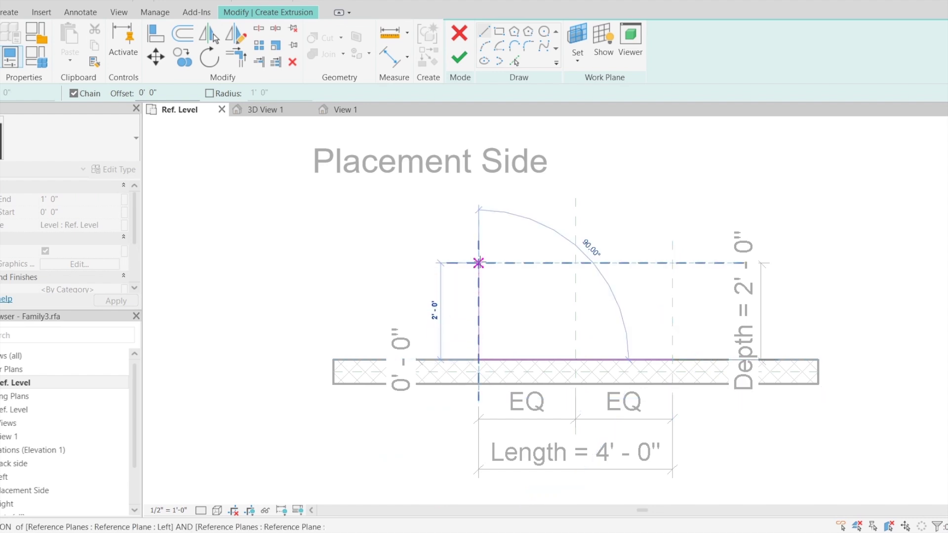
left_click(478, 263)
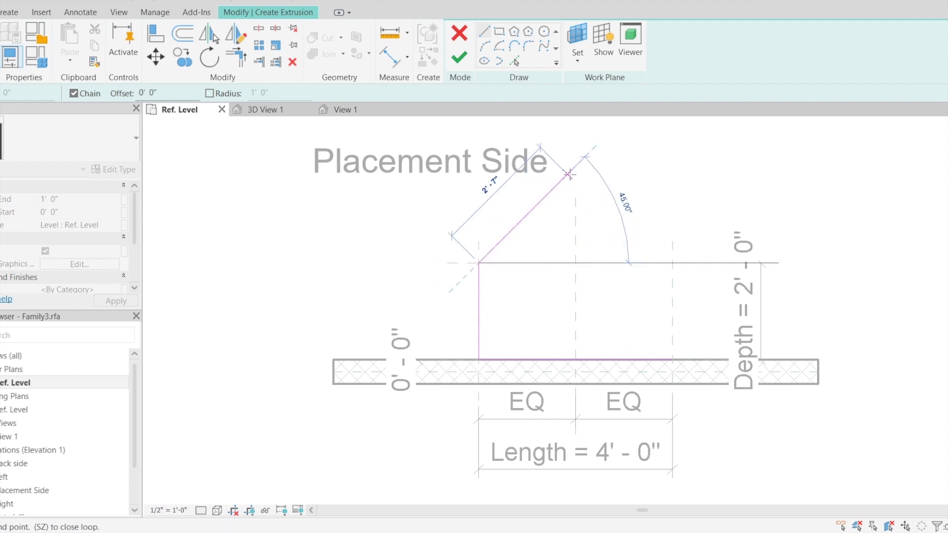
right_click(585, 183)
left_click(619, 192)
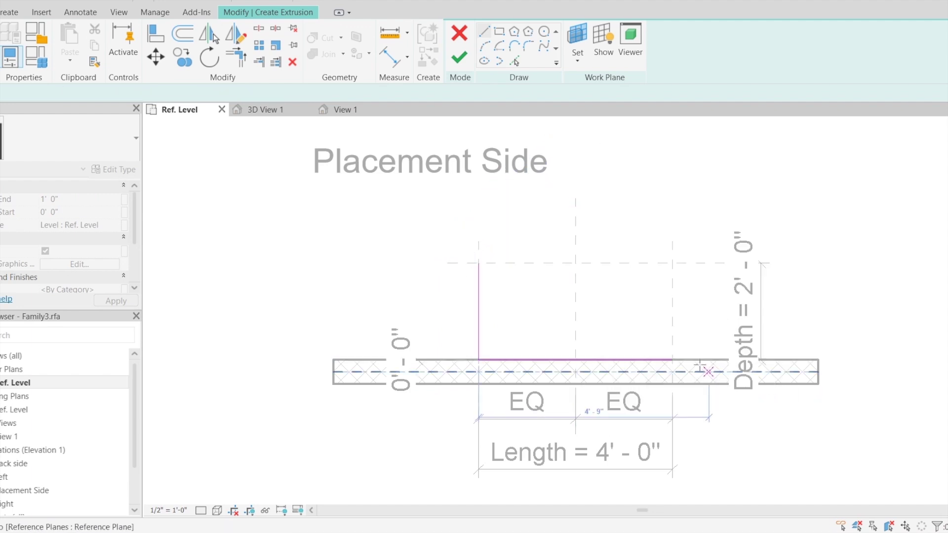
- Sketch a line up the right reference plane to the front plane and back along it to the centre plane
left_click(671, 360)
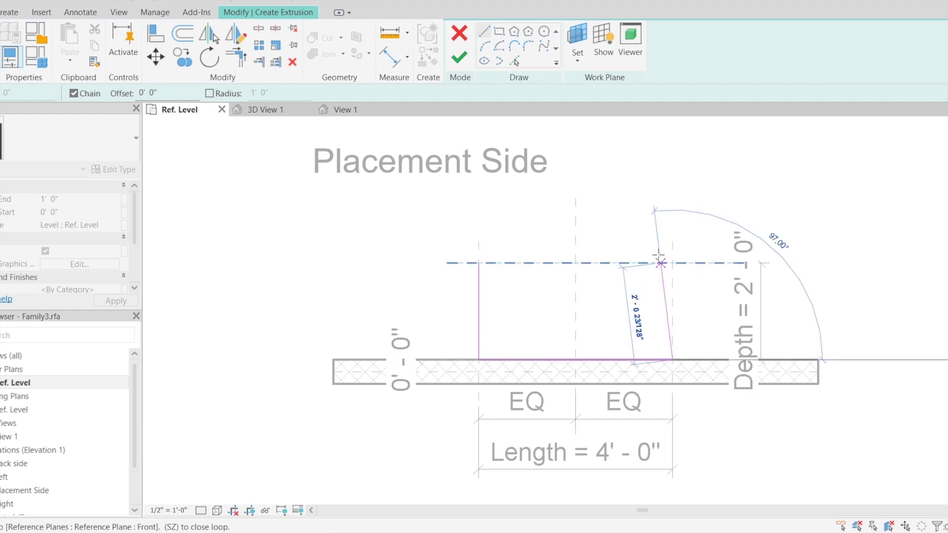
left_click(671, 263)
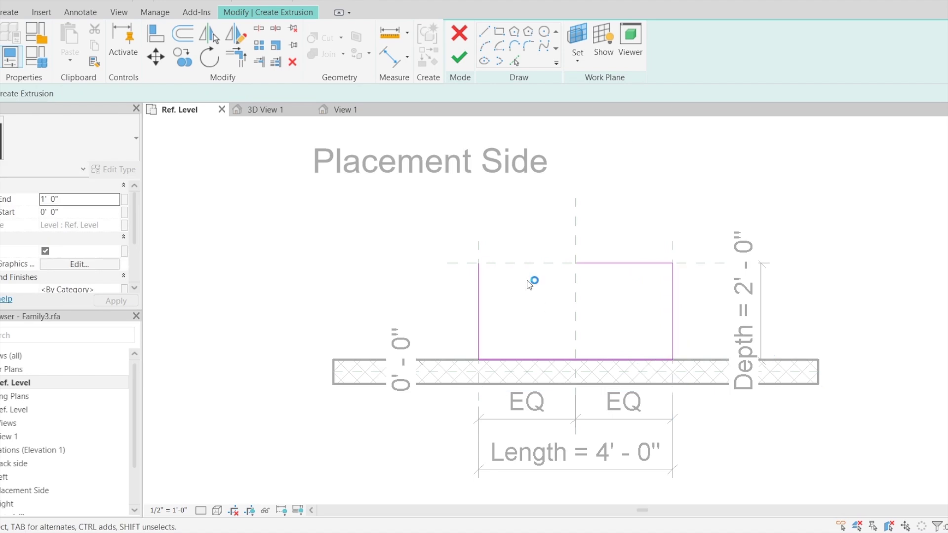
scroll(528, 283, "up", 1)
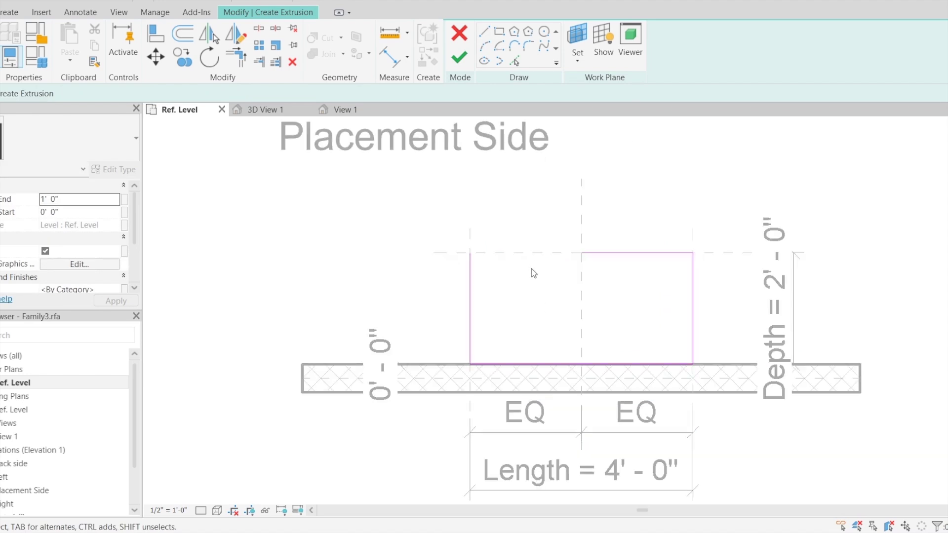
middle_click_drag(550, 305, 584, 371)
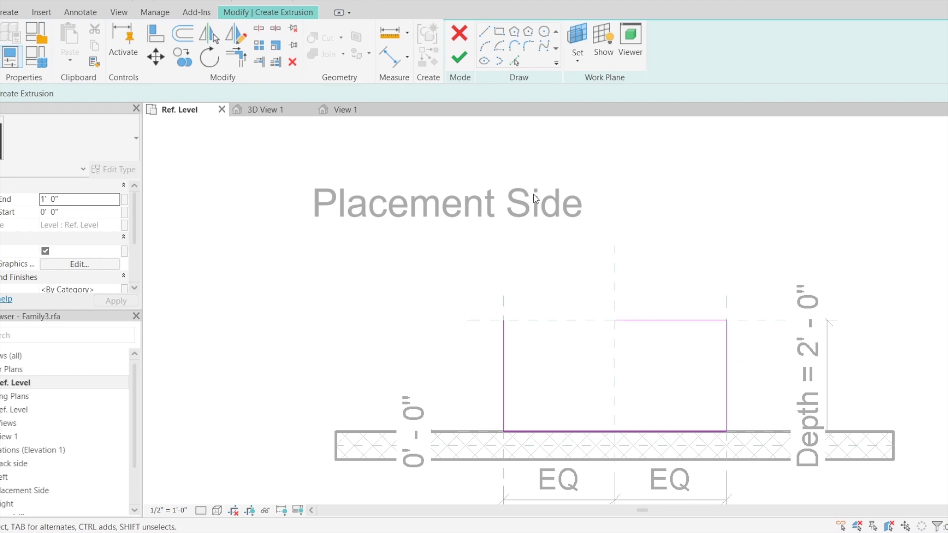
left_click(484, 34)
right_click(566, 193)
left_click(592, 195)
right_click(593, 196)
left_click(605, 201)
- Extend the left sketch line beyond the front plane and move the right sketch line outward to about 5' 10" from it
left_click(503, 326)
left_click_drag(503, 320, 503, 207)
left_click(484, 34)
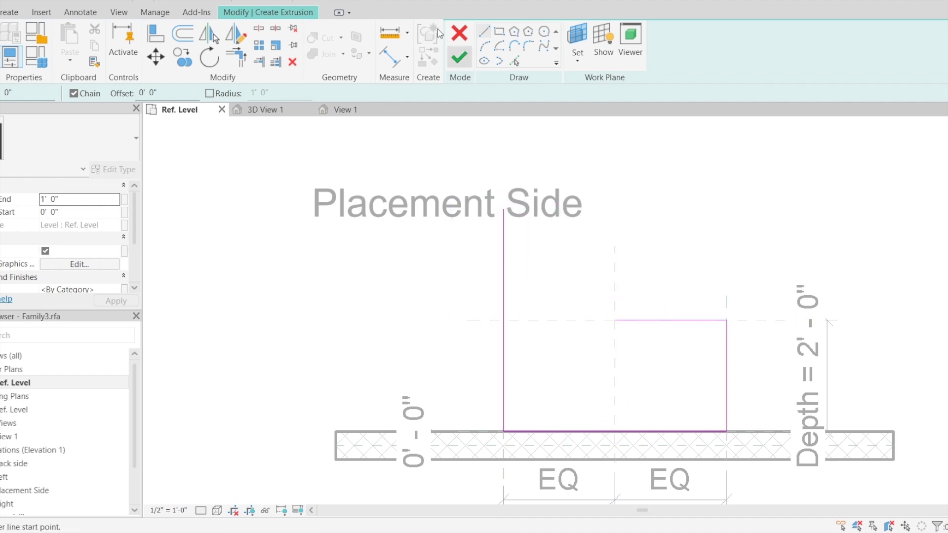
right_click(577, 172)
left_click(606, 179)
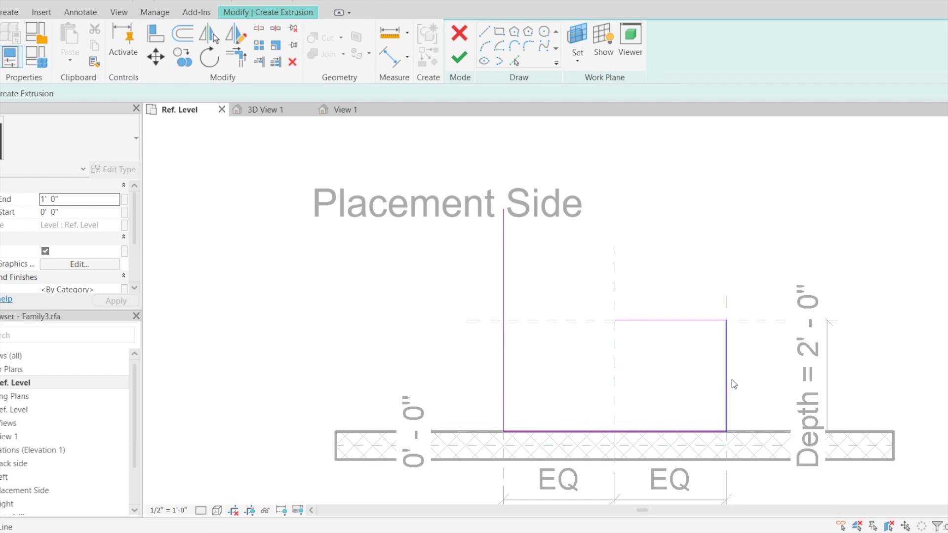
left_click(727, 378)
left_click_drag(754, 375, 829, 378)
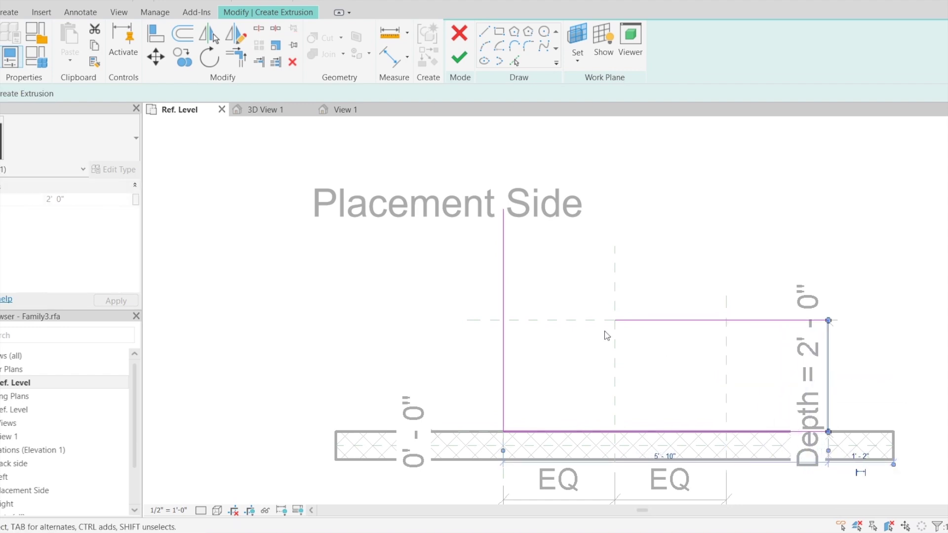
- Close the L-shaped sketch with a line to the centre plane and one down to the front plane, and finish the 1' extrusion
left_click(486, 35)
left_click(503, 209)
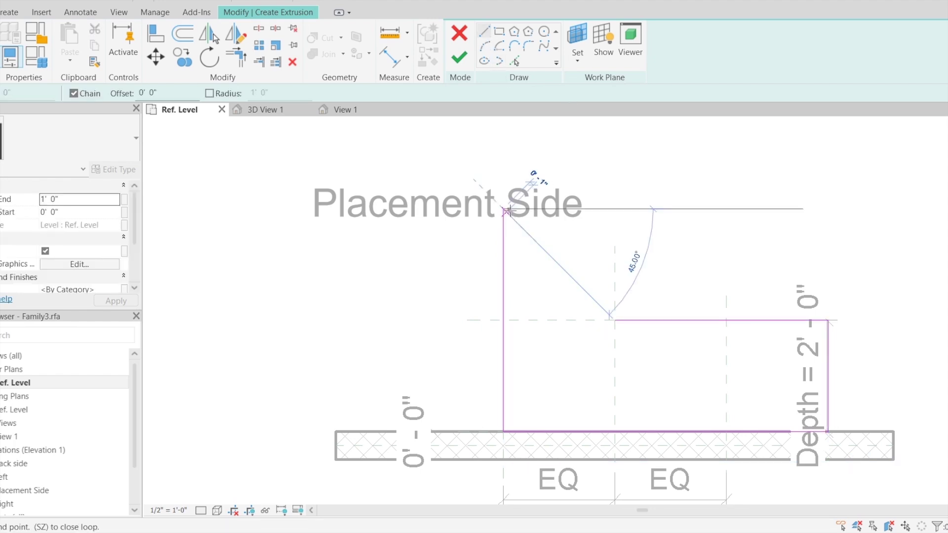
left_click(614, 209)
left_click(614, 320)
right_click(725, 134)
left_click(735, 144)
right_click(729, 135)
left_click(737, 145)
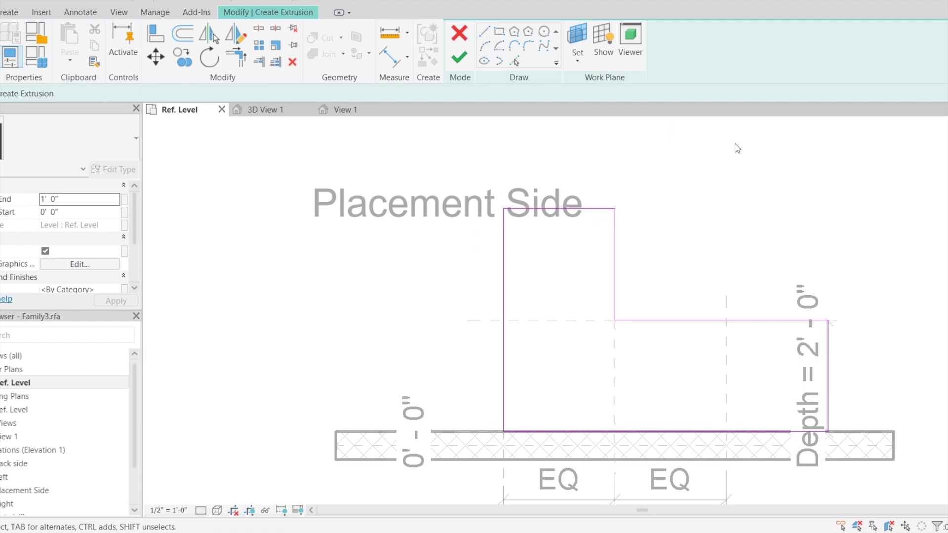
scroll(674, 170, "down", 1)
left_click(463, 61)
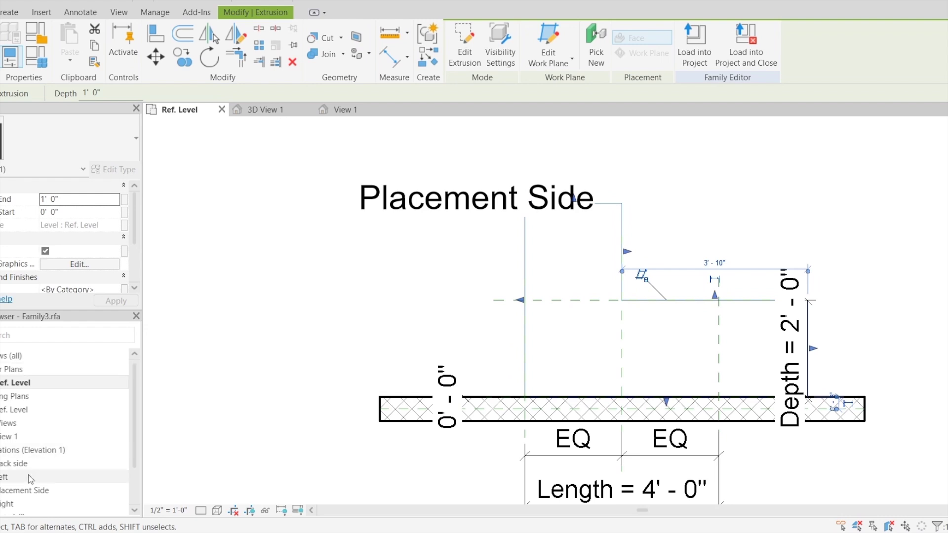
- Examine the new extrusion in the Back side elevation and open the Placement Side elevation
scroll(28, 449, "down", 1)
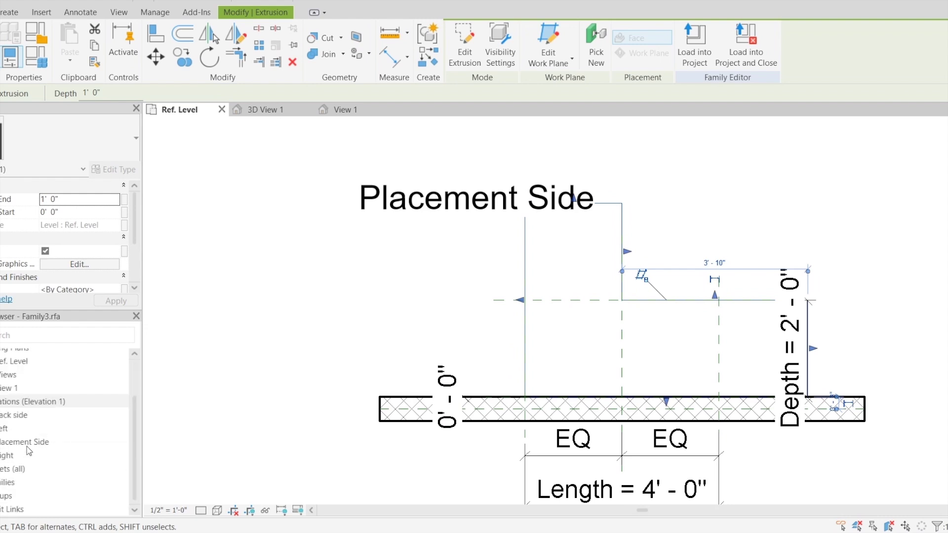
double_click(30, 416)
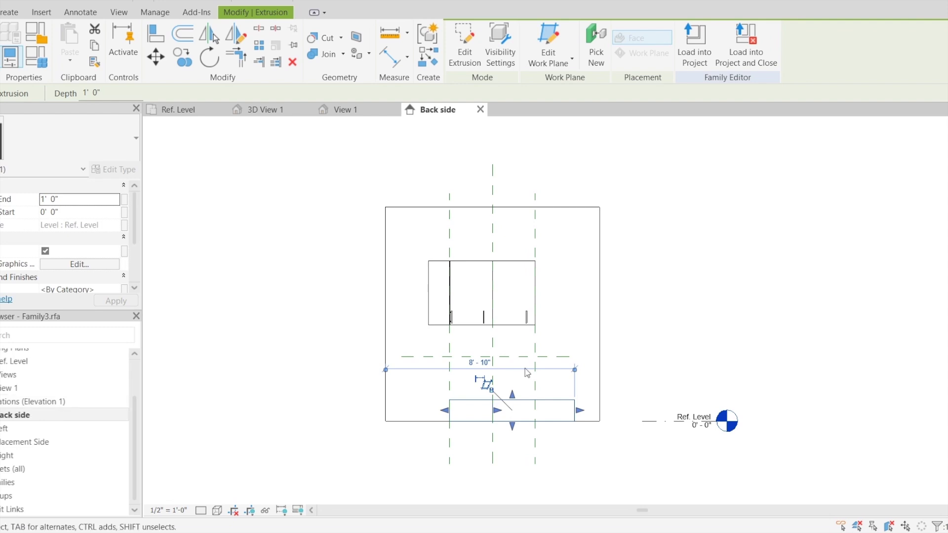
scroll(528, 407, "up", 2)
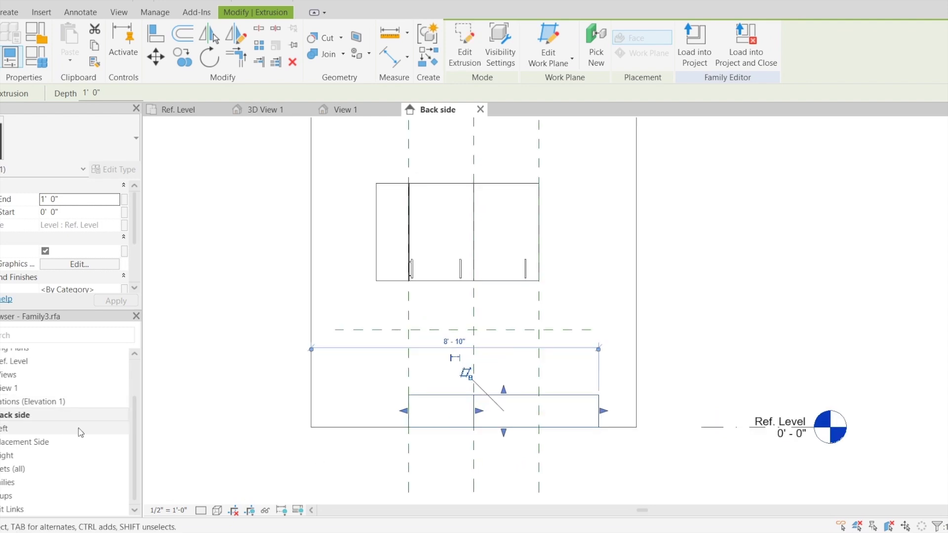
double_click(45, 441)
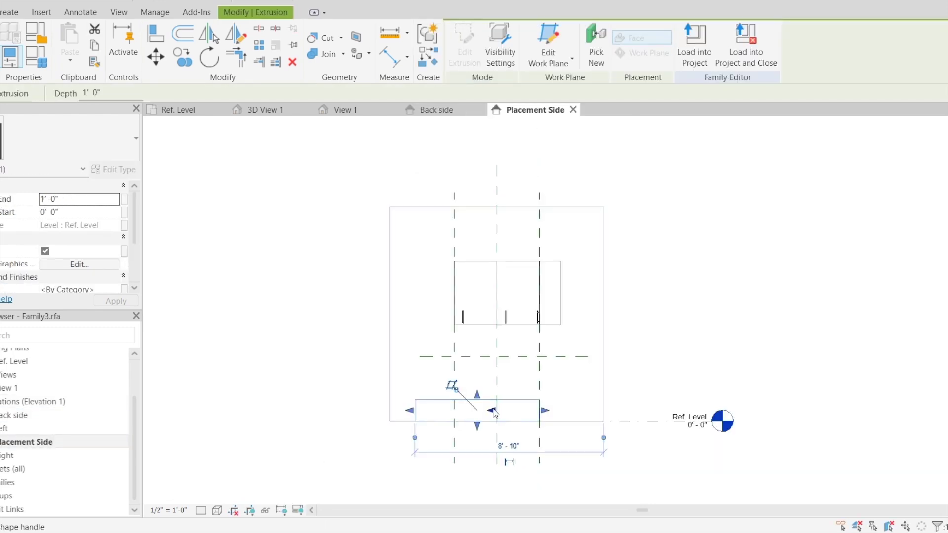
- Stretch the top of the lower cabinet extrusion up to the horizontal reference plane, a height of 3' 0"
scroll(492, 408, "up", 2)
left_click_drag(469, 386, 476, 331)
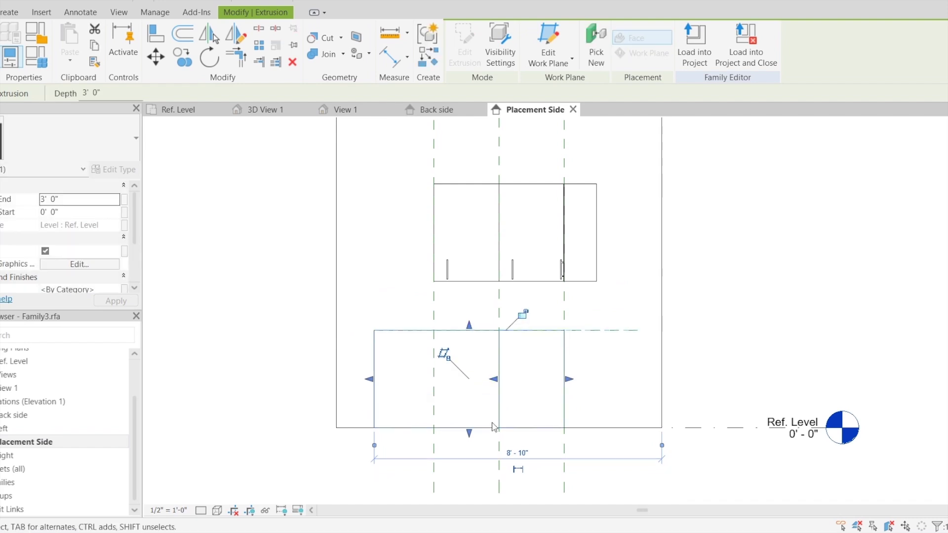
left_click(629, 411)
- Place an aligned dimension between the Ref. Level and the horizontal reference plane, beyond the wall's end
key("d")
key("i")
left_click(610, 338)
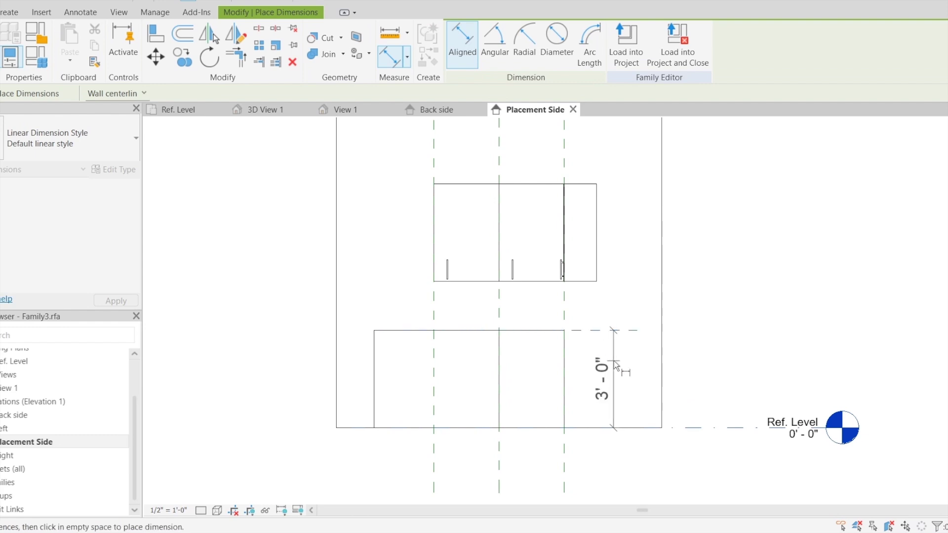
left_click(690, 395)
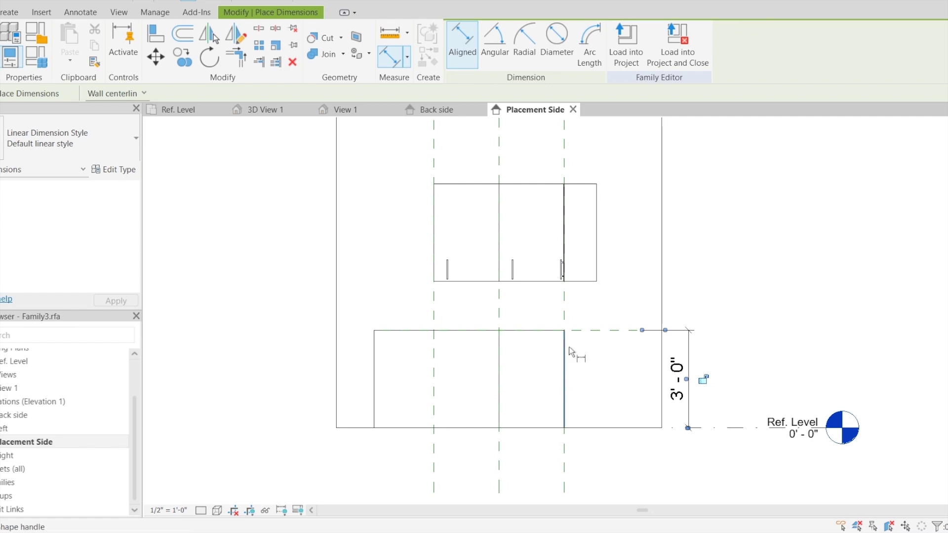
key("Escape")
key("Escape")
- Lower the top of the cabinet extrusion slightly below the reference plane, to an extrusion end of 2' 11 31/128"
left_click(514, 338)
scroll(495, 341, "up", 4)
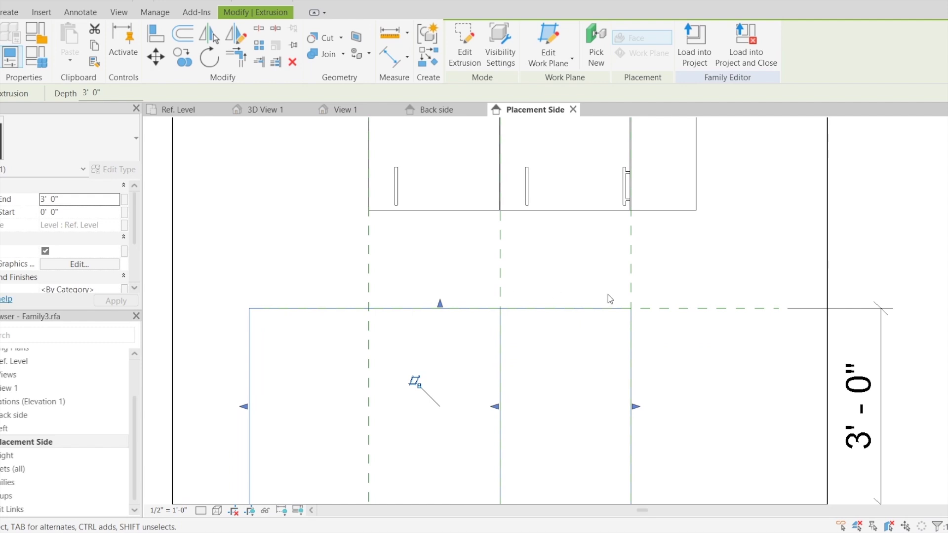
scroll(436, 311, "up", 3)
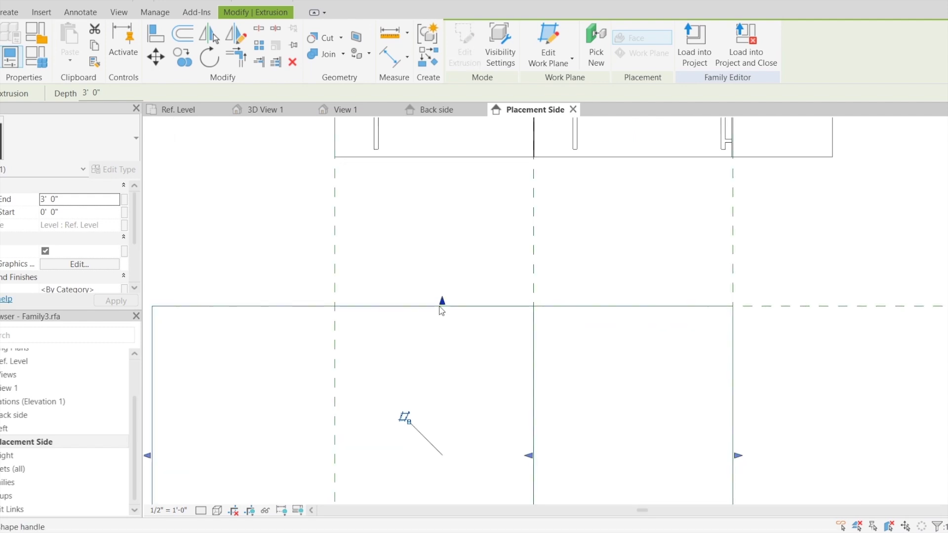
left_click_drag(441, 311, 443, 311)
left_click_drag(443, 314, 442, 313)
right_click(443, 314)
left_click(661, 295)
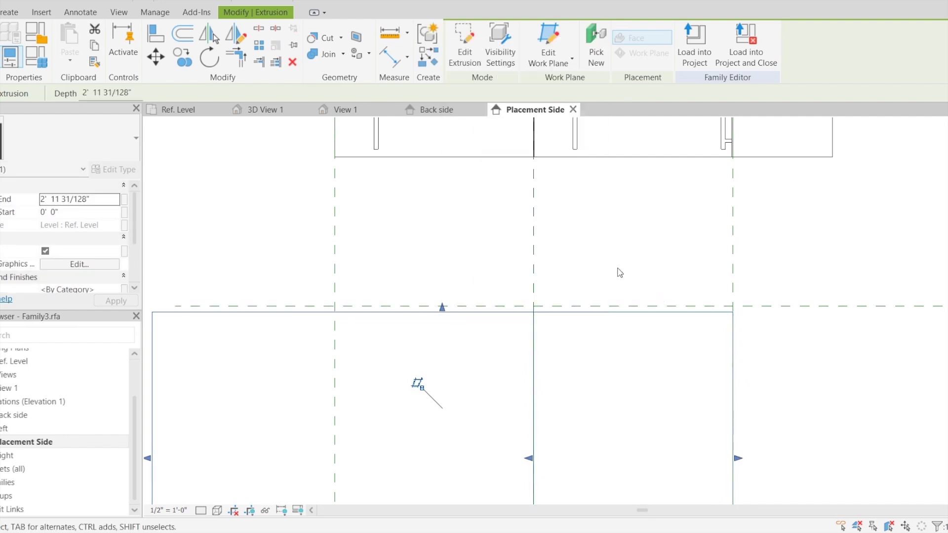
- Open the Ref. Level plan and move the Placement Side note away from the L-shaped cabinet outline
scroll(566, 301, "down", 3)
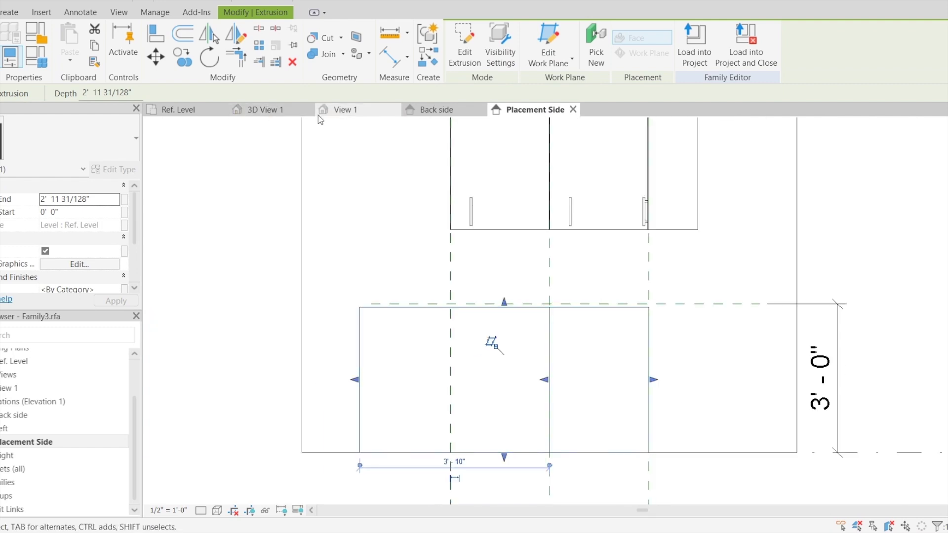
left_click(198, 114)
left_click(728, 197)
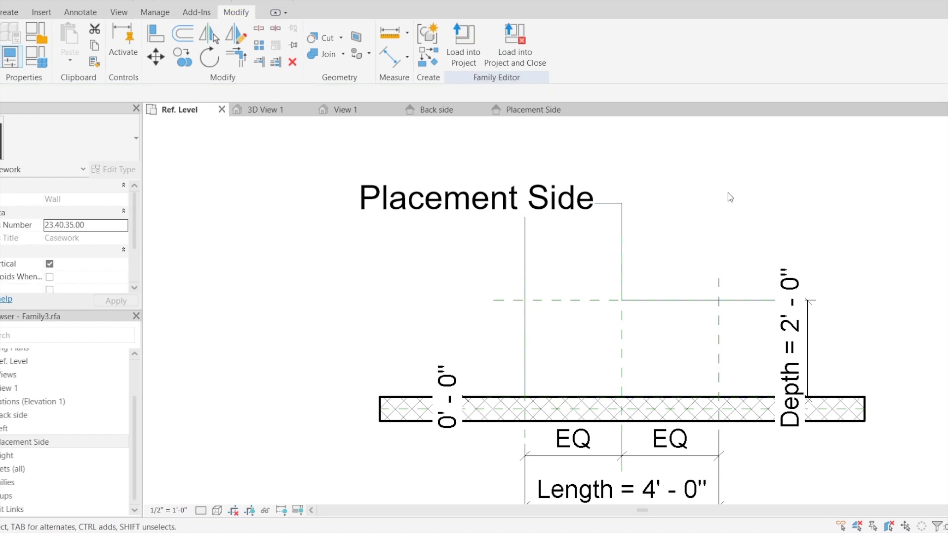
left_click(420, 187)
left_click_drag(351, 173, 256, 116)
- Move the Depth dimension out past the wall's end and pull its witness line clear of the cabinet
middle_click_drag(810, 315, 637, 281)
left_click(634, 279)
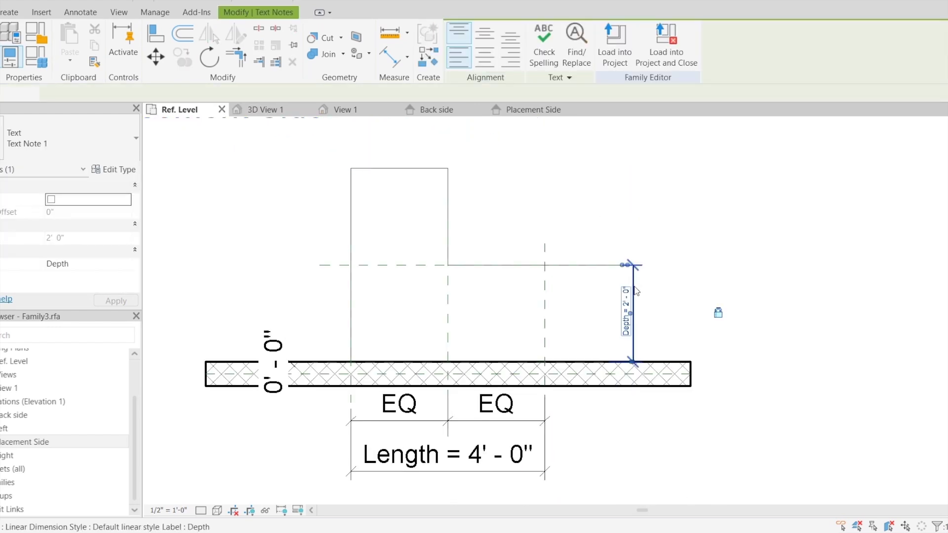
left_click_drag(635, 277, 868, 296)
left_click_drag(622, 265, 689, 265)
left_click(800, 347)
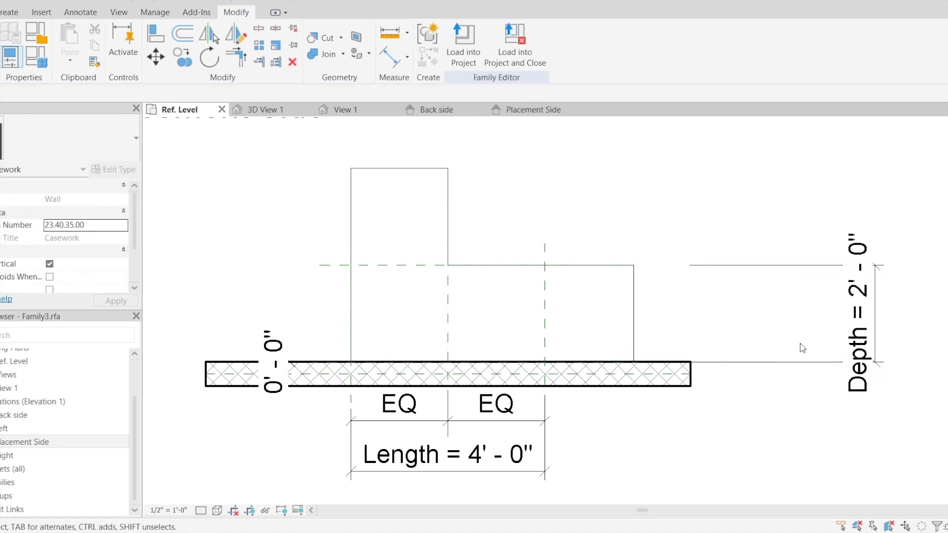
- Shift the Placement Side note slightly farther up and outward from the cabinet
scroll(794, 348, "down", 2)
middle_click_drag(461, 227, 599, 339)
scroll(599, 339, "up", 2)
left_click(494, 290)
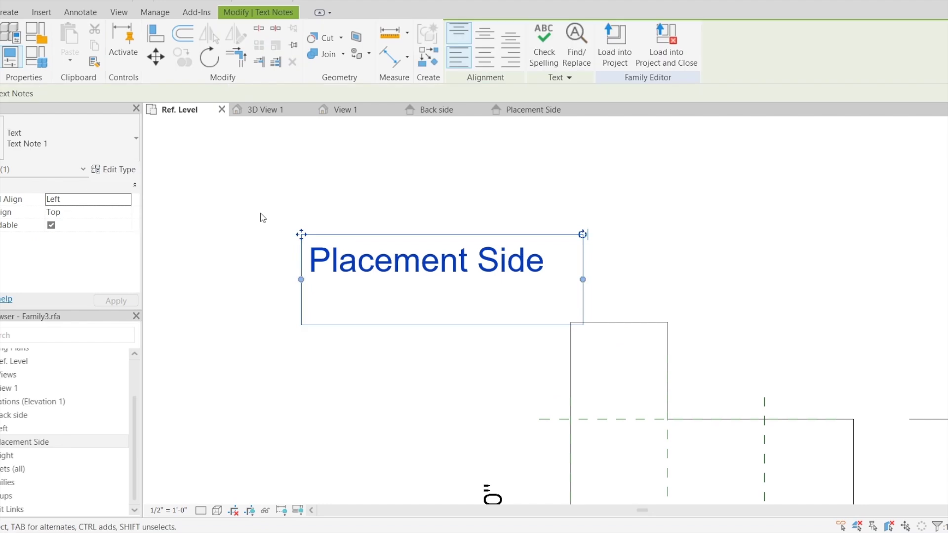
left_click_drag(296, 237, 275, 197)
left_click(618, 201)
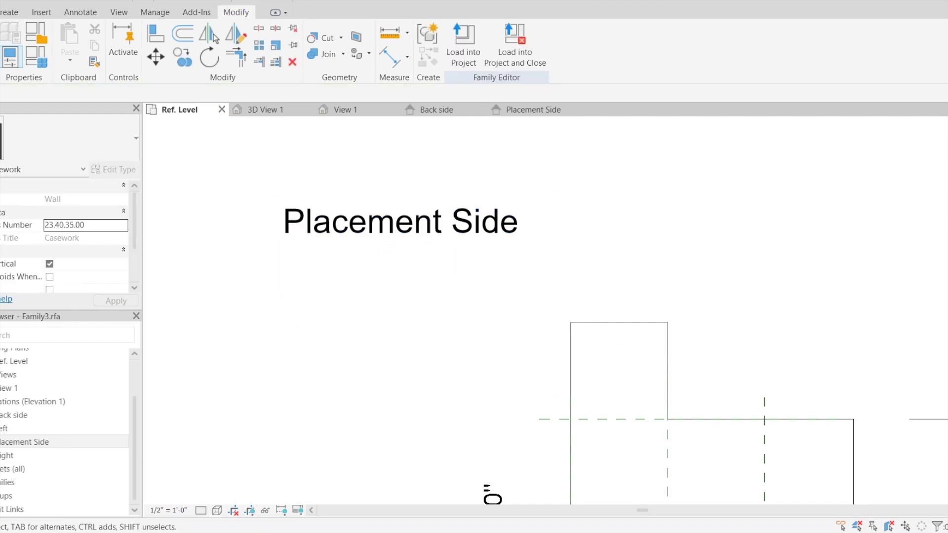
- Start a new extrusion sketch in the Ref. Level plan
left_click(11, 12)
left_click(70, 39)
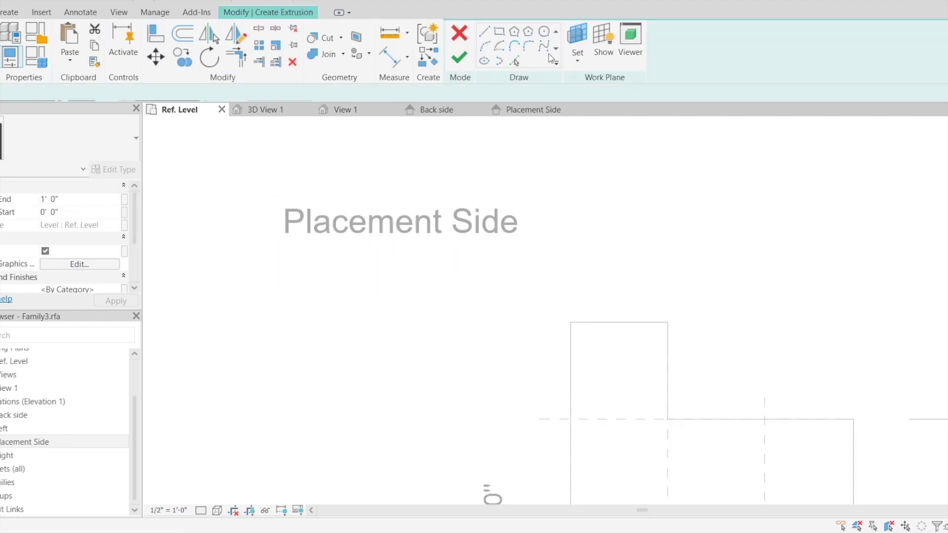
left_click(500, 32)
middle_click_drag(705, 292, 570, 174)
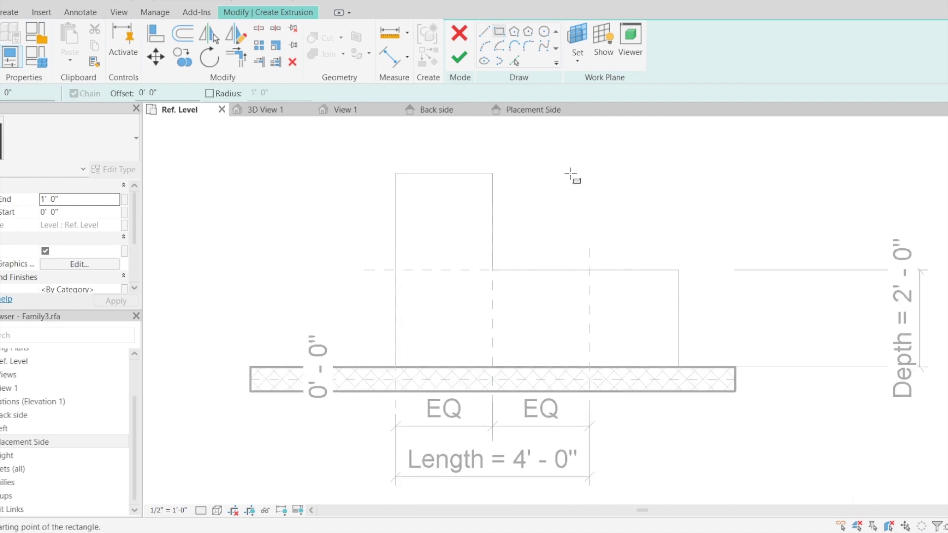
scroll(567, 252, "up", 1)
middle_click_drag(566, 251, 607, 266)
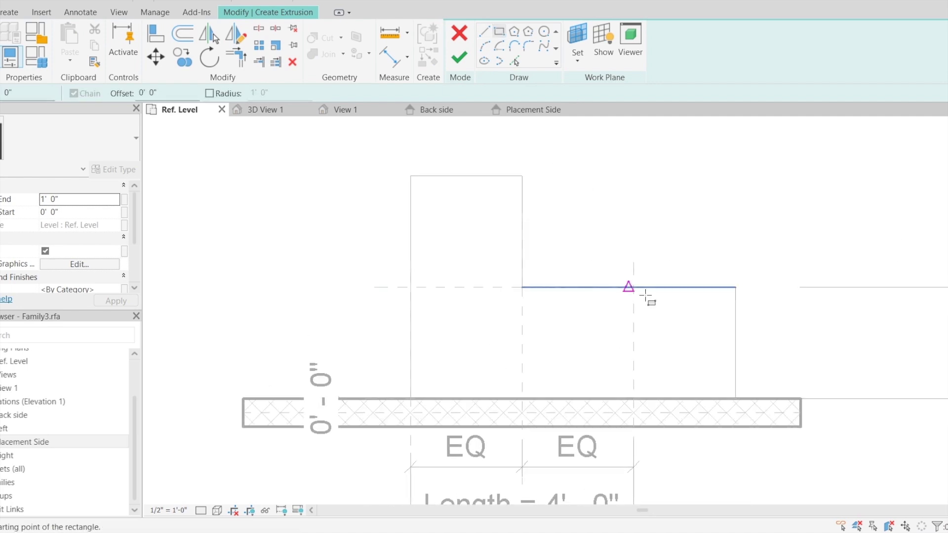
left_click(736, 399)
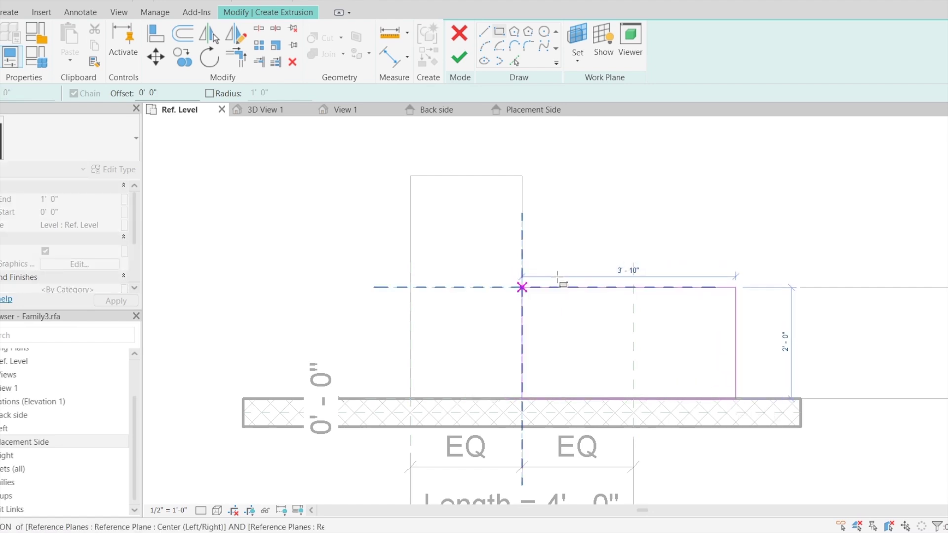
- Sketch a line from the wall face along the cabinet's right end, 2' 0 1/2" long, just past its front face
left_click(488, 33)
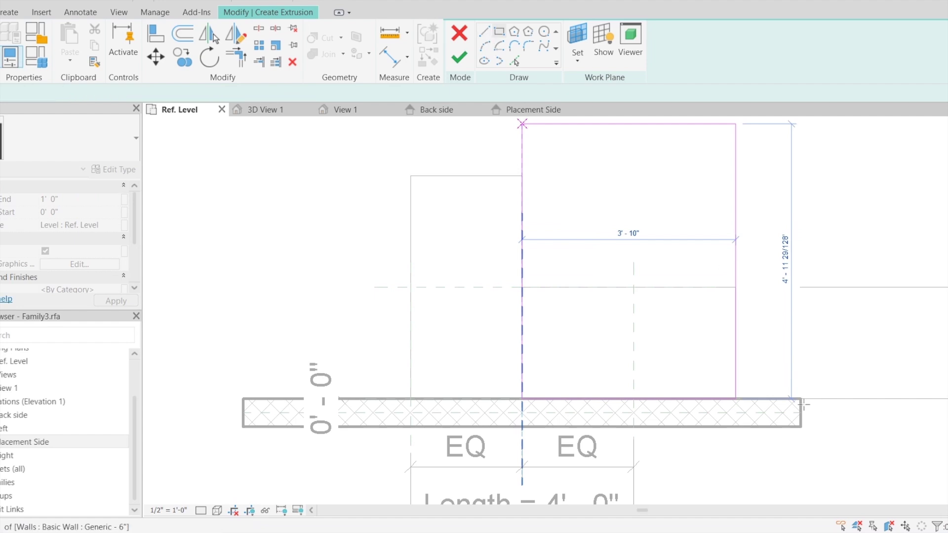
left_click(734, 398)
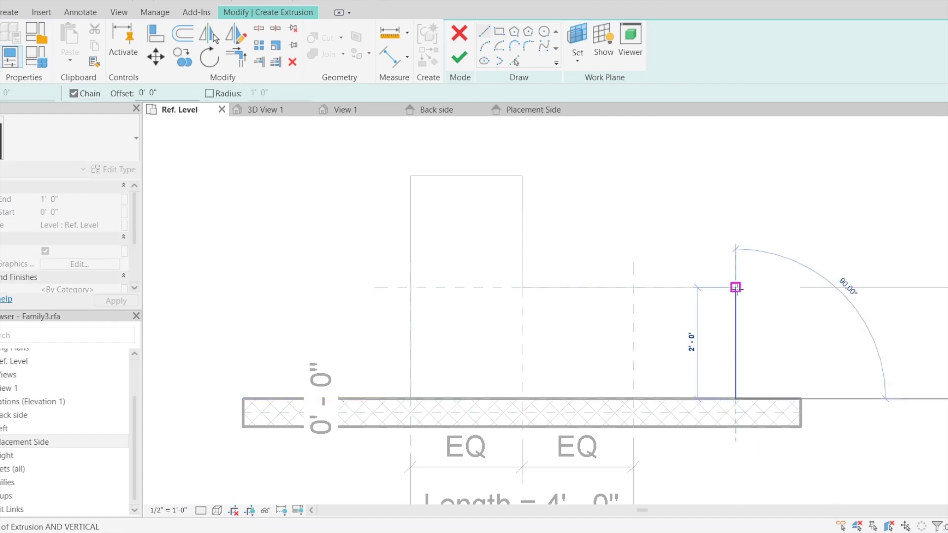
scroll(735, 287, "up", 5)
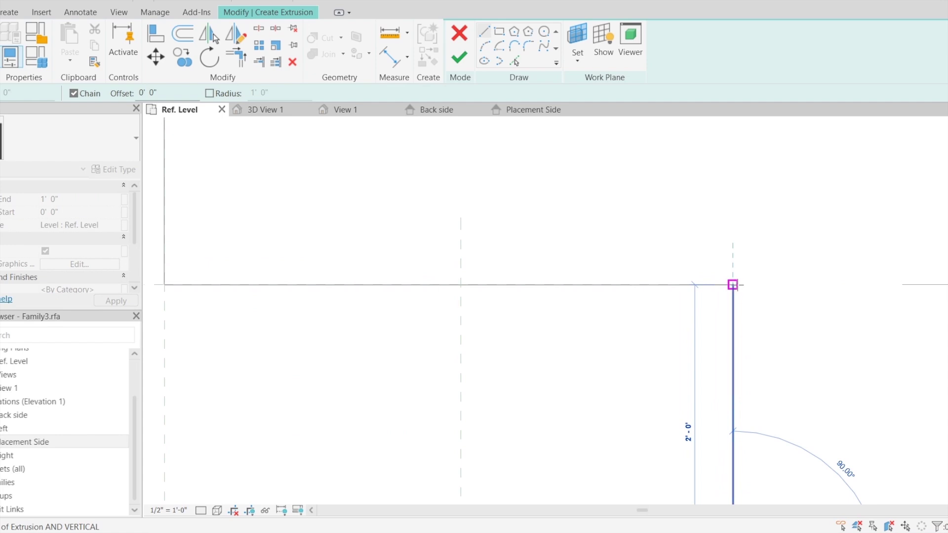
left_click(734, 278)
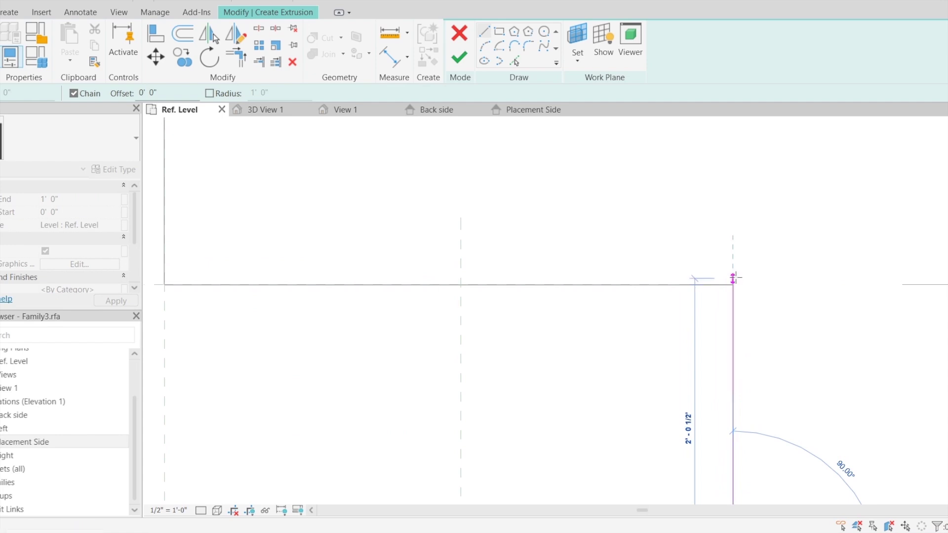
- Complete the L-shaped countertop outline with 3' 9", 2' 0" and 2' 1" lines around the cabinet front, closing it down to and along the wall
scroll(601, 301, "down", 5)
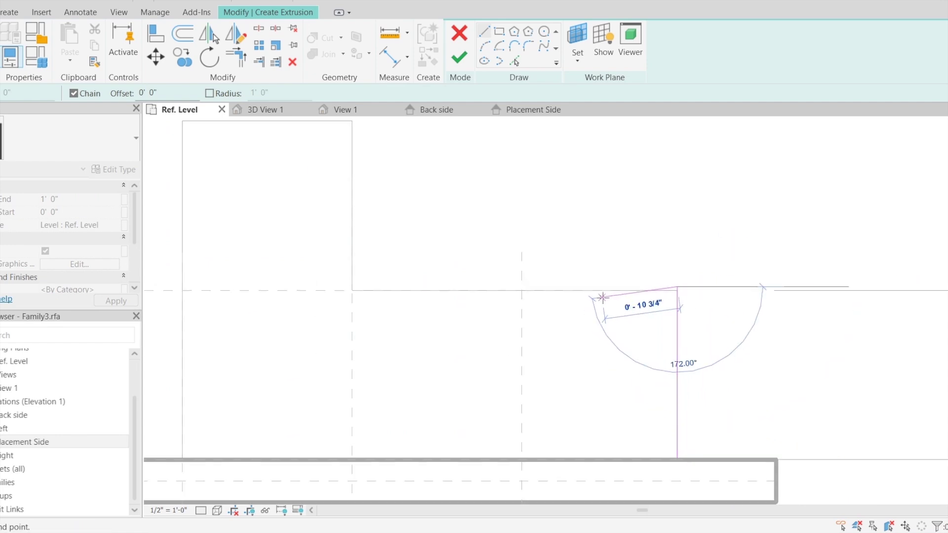
middle_click_drag(528, 301, 651, 334)
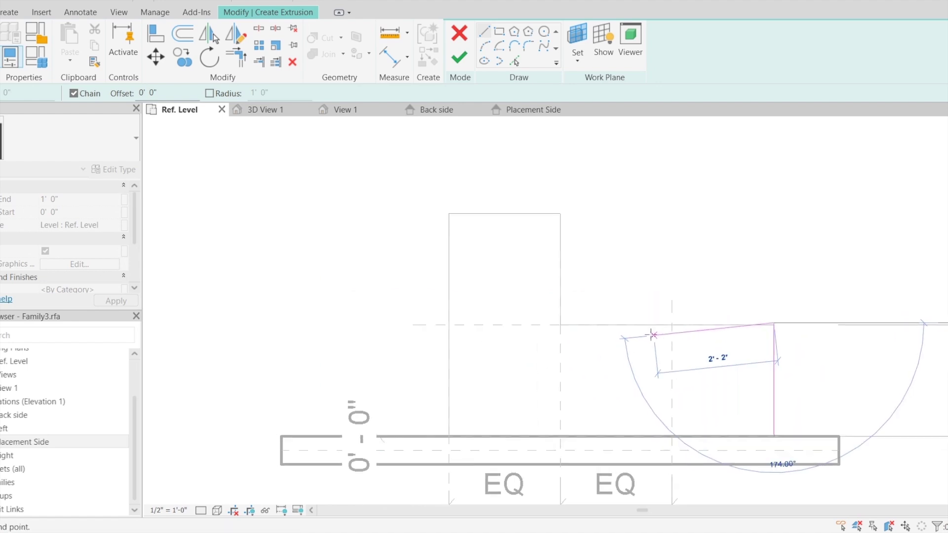
left_click(563, 323)
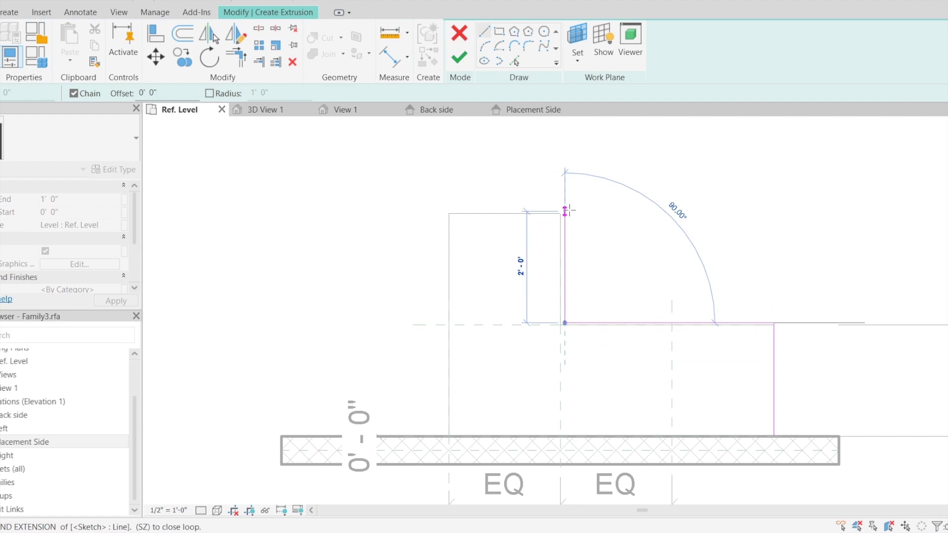
left_click(565, 211)
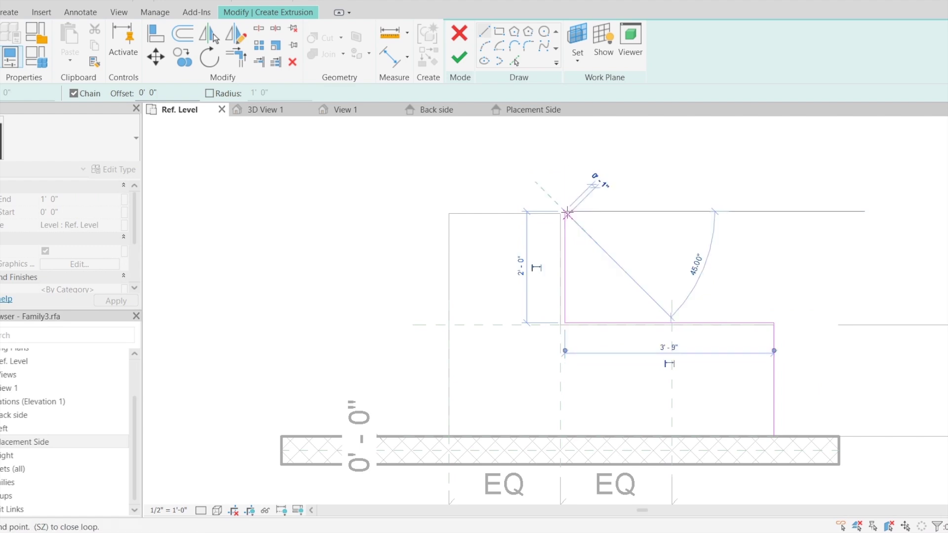
left_click(449, 212)
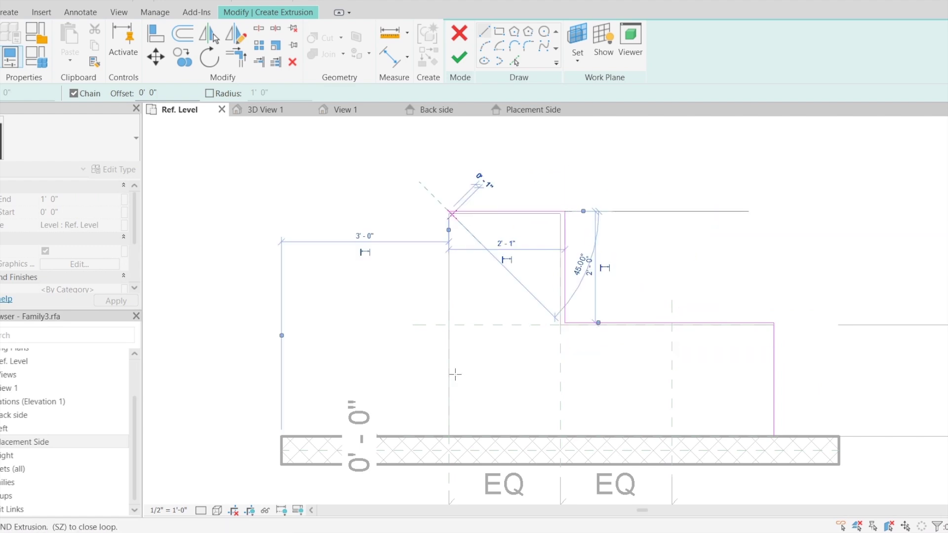
left_click(449, 436)
left_click(774, 436)
key("Escape")
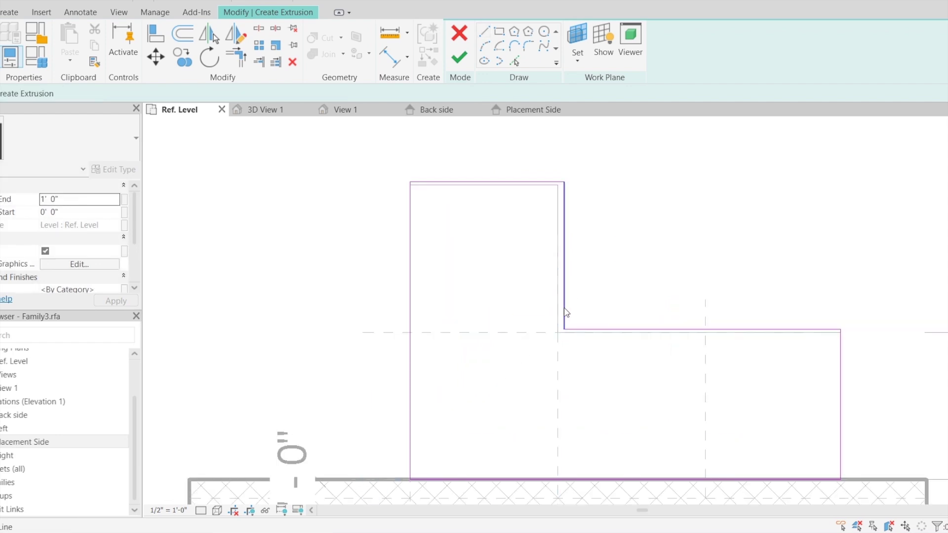
- Nudge the inner vertical sketch line to 2' 0 1/2" from the outline's left edge
left_click(564, 312)
scroll(563, 311, "up", 5)
key("Left")
key("Left")
key("Left")
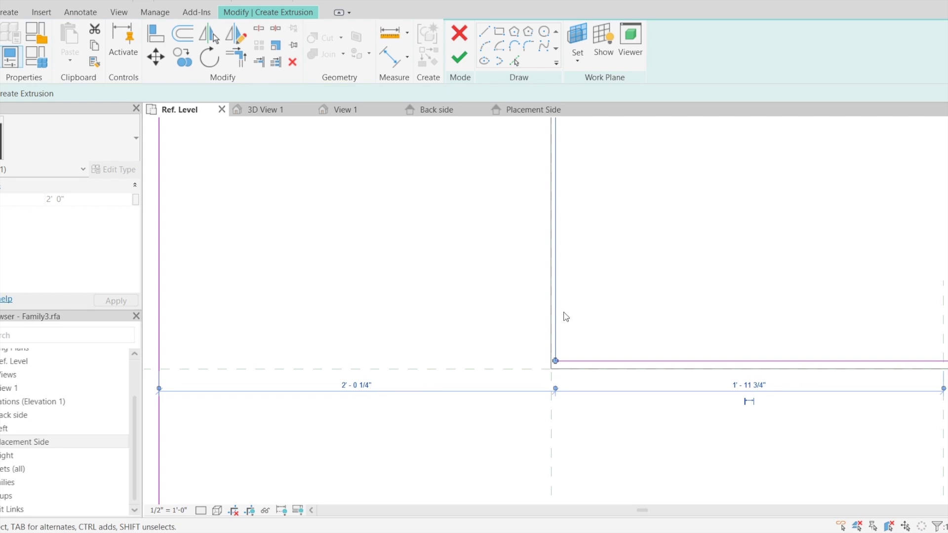
key("Right")
scroll(607, 295, "down", 4)
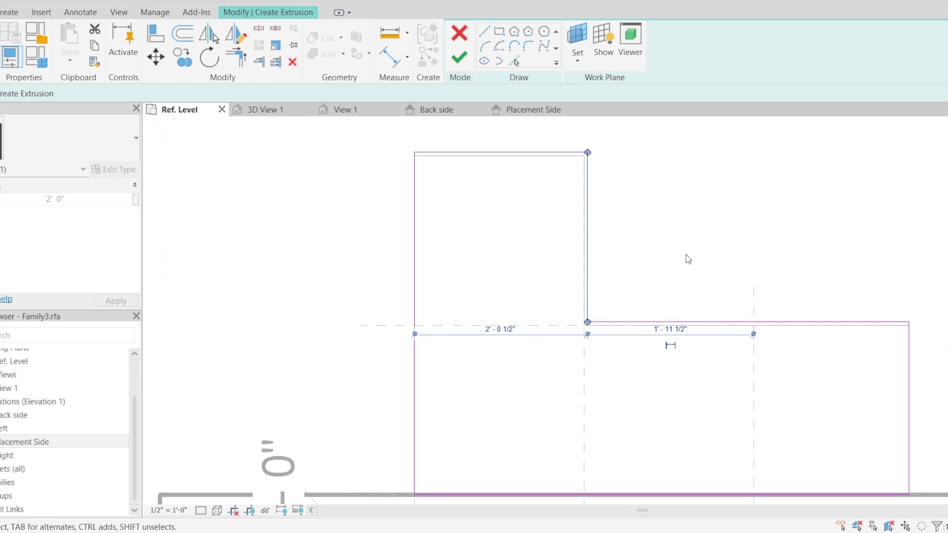
left_click(686, 258)
- Offset the right end sketch line slightly beyond the cabinet's end and finish the 1' 0" countertop extrusion
scroll(689, 256, "down", 2)
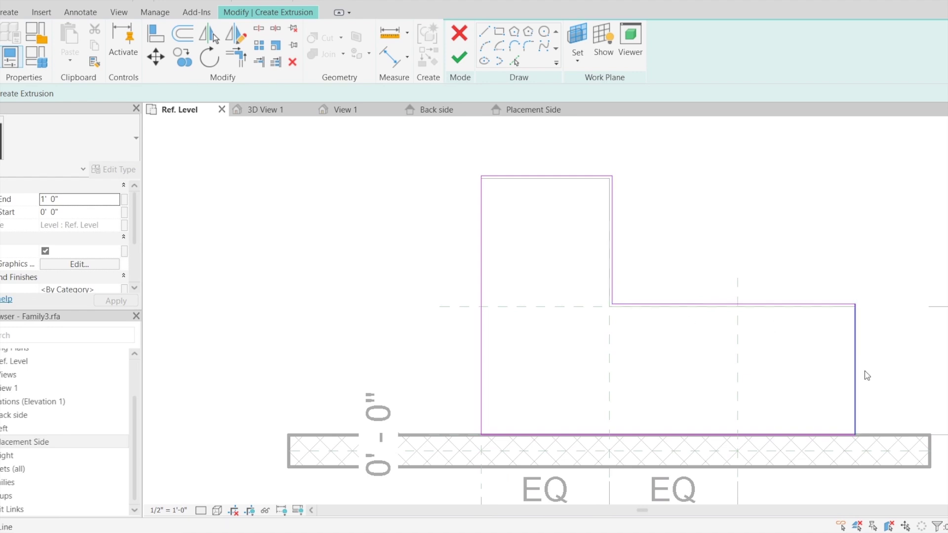
left_click(855, 346)
scroll(854, 380, "up", 4)
left_click(749, 296)
scroll(762, 251, "down", 3)
scroll(793, 246, "up", 2)
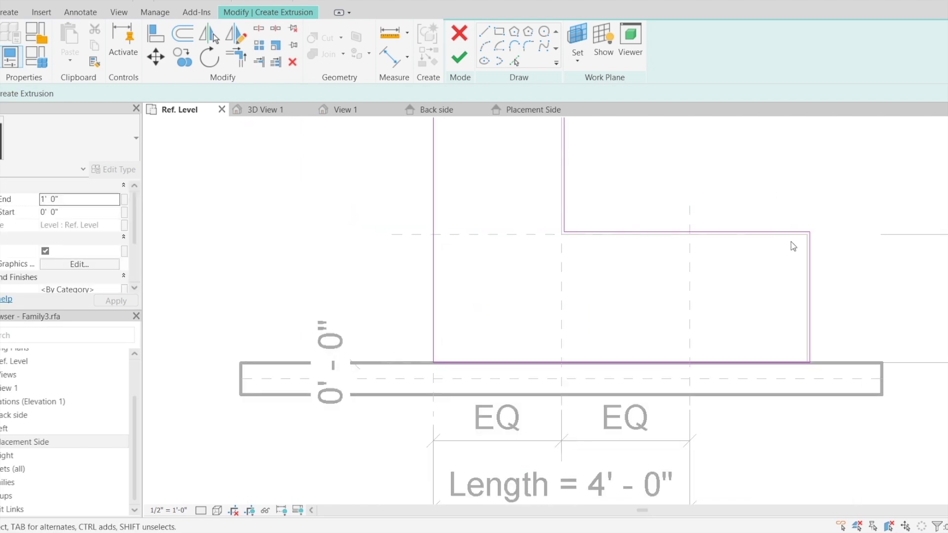
left_click(456, 58)
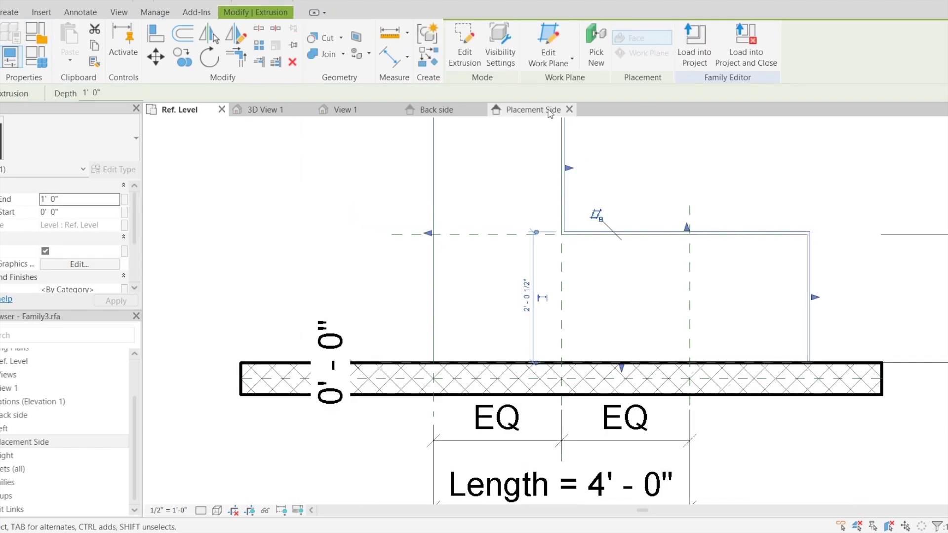
- In the Placement Side elevation, raise the countertop extrusion's top to 3' 0" and its base to the cabinet top at 2' 11 31/128"
left_click(533, 109)
left_click_drag(503, 398, 503, 299)
left_click_drag(503, 458, 496, 314)
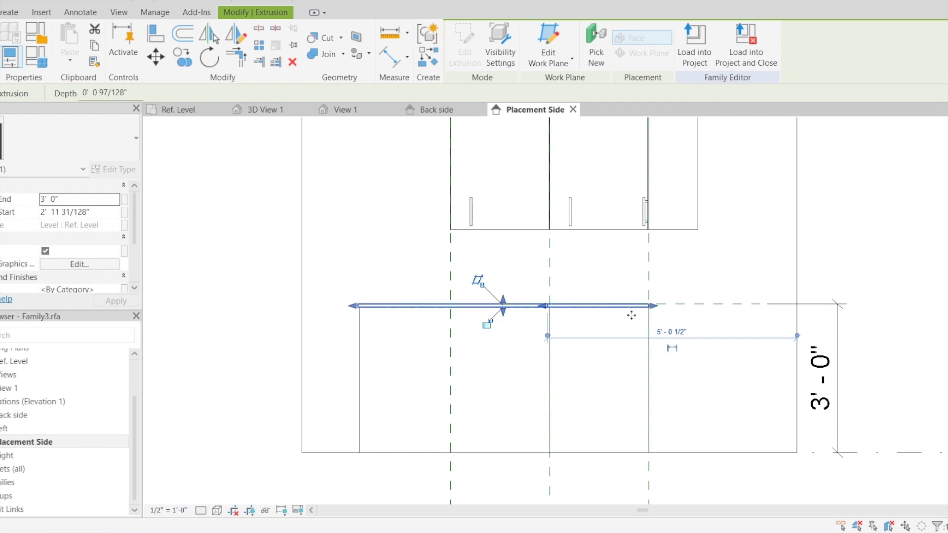
left_click(736, 283)
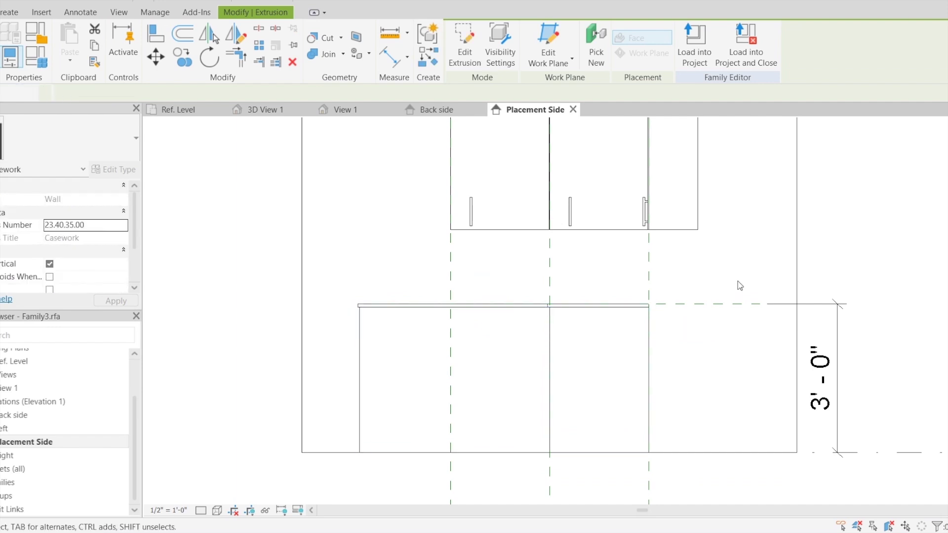
- Examine the countertop and lower cabinet from the front in the View 1 3D view, and return to the Ref. Level plan
left_click(344, 111)
mouse_move(940, 149)
left_mouse_down()
mouse_move(902, 138)
mouse_move(866, 144)
mouse_move(927, 186)
mouse_move(172, 197)
mouse_move(187, 198)
left_mouse_up()
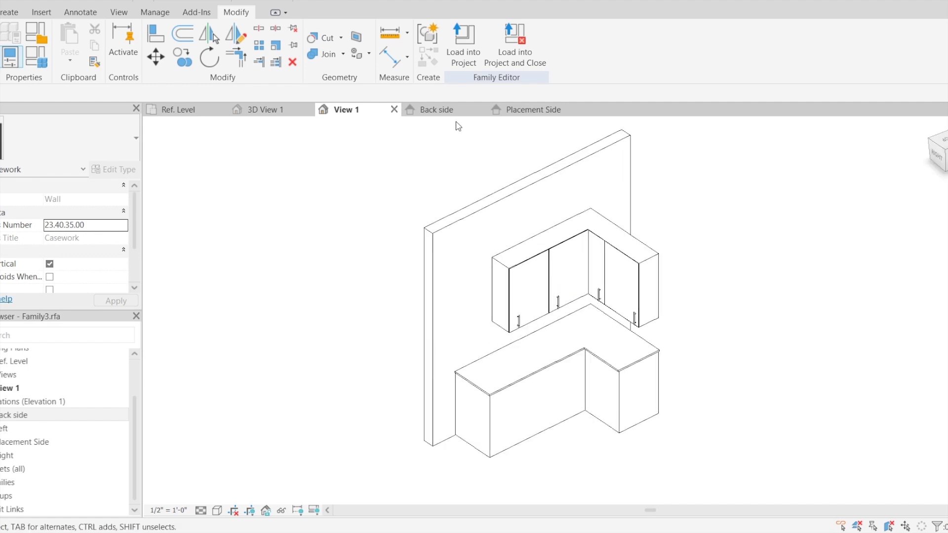
left_click(205, 113)
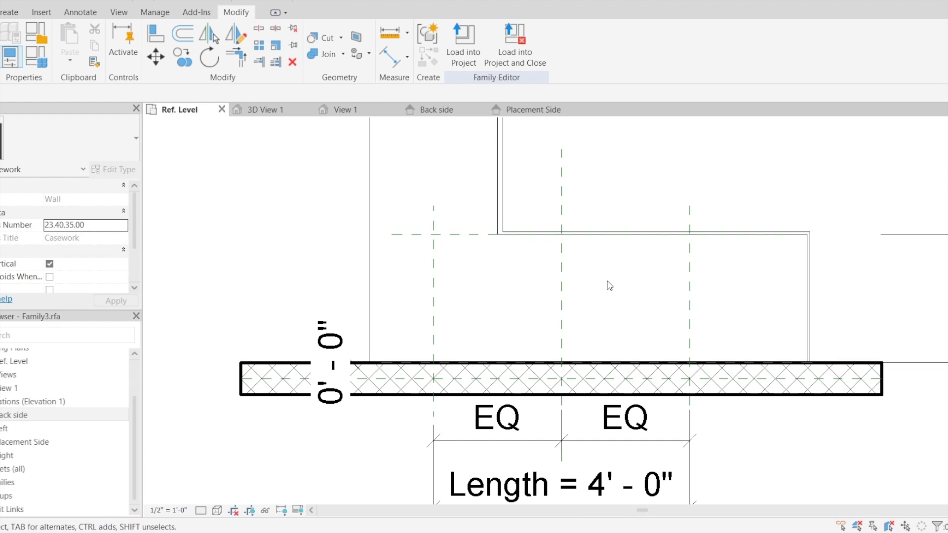
- Check the countertop's overhang beyond the lower cabinet at the inner corner in plan
left_click(527, 188)
scroll(531, 189, "up", 5)
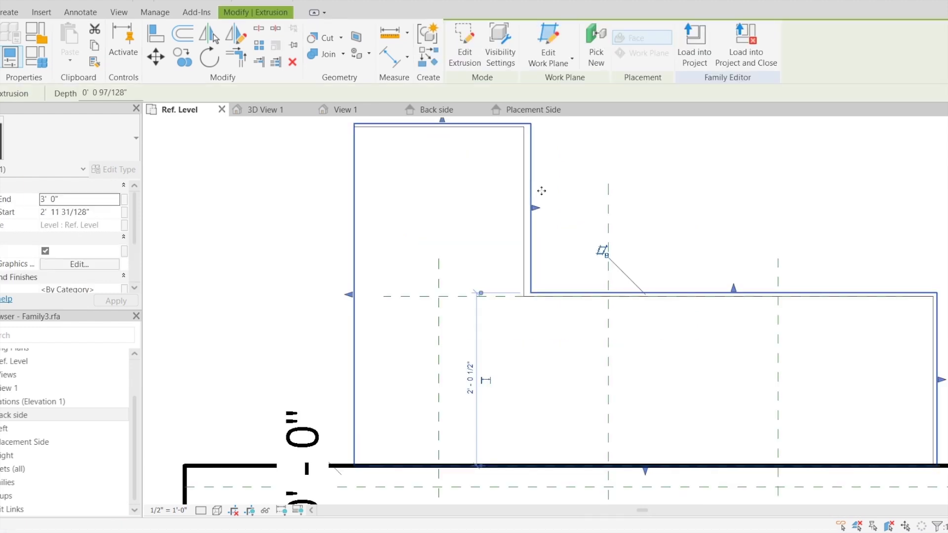
left_click_drag(527, 213, 511, 211)
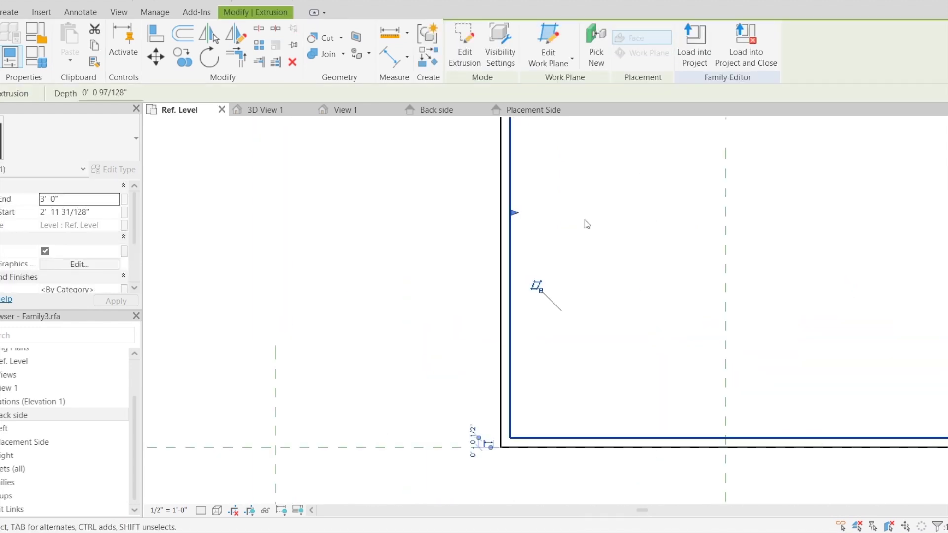
scroll(612, 210, "down", 3)
left_click(721, 158)
middle_click_drag(721, 159, 658, 189)
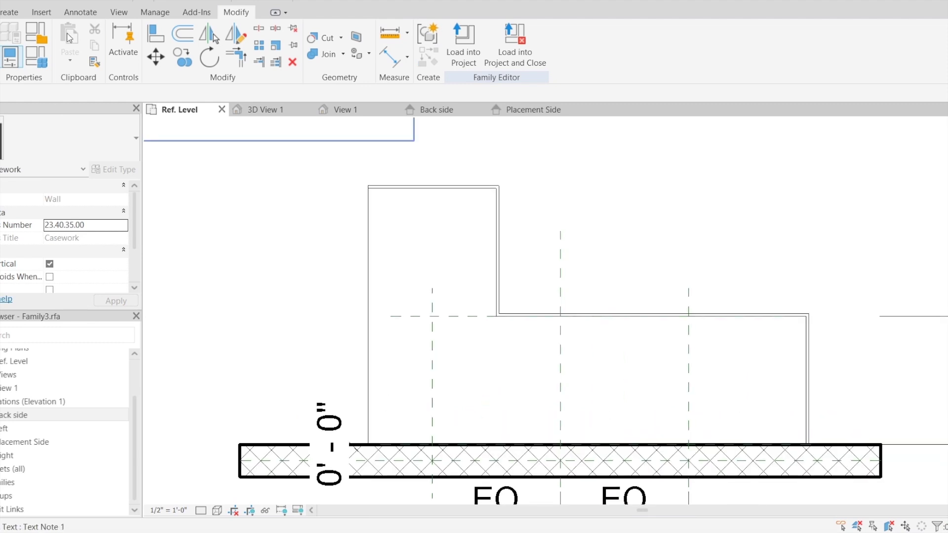
- Start a void extrusion and sketch a 3" line inward from the short leg's outer front corner along the cabinet's end edge
left_click(14, 16)
left_click(230, 62)
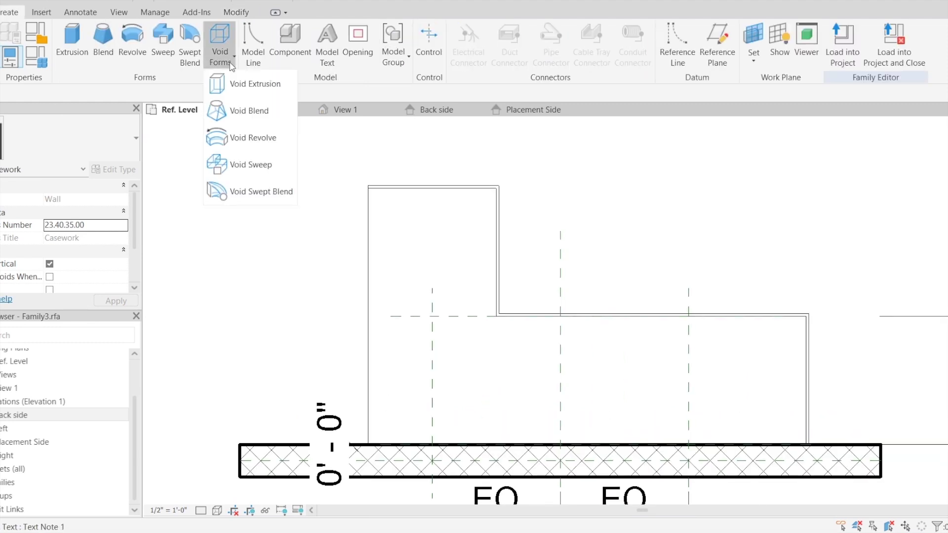
left_click(242, 82)
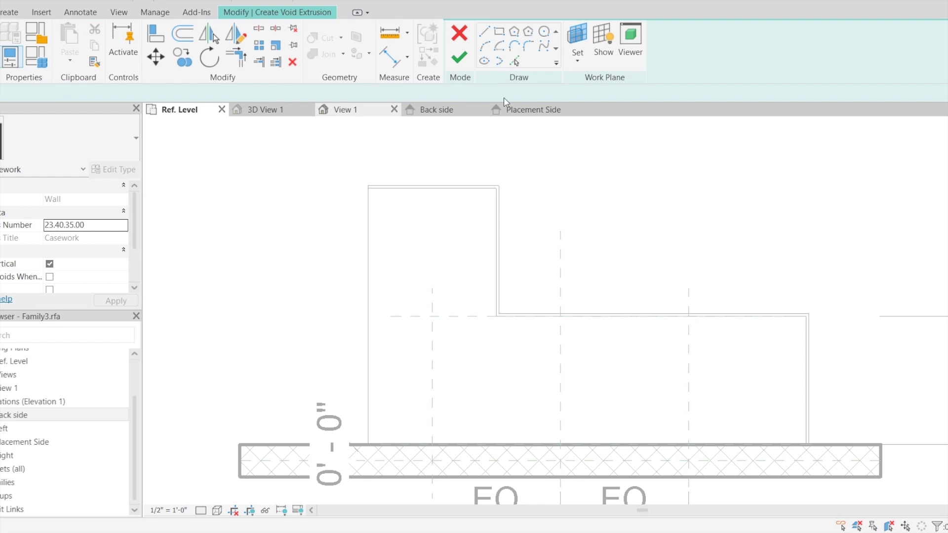
left_click(499, 32)
left_click(485, 32)
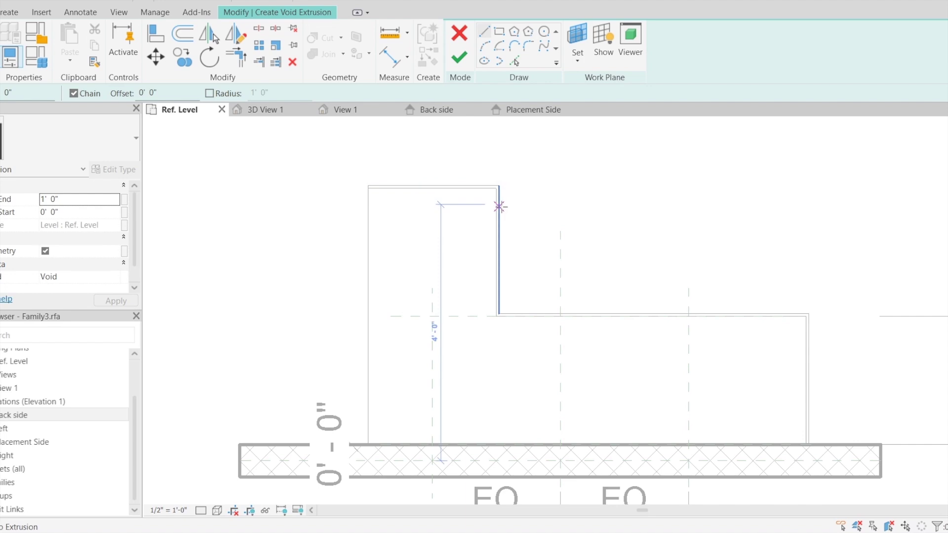
scroll(493, 190, "up", 2)
scroll(582, 247, "down", 2)
scroll(524, 200, "up", 4)
middle_click_drag(518, 213, 509, 186)
scroll(485, 148, "down", 1)
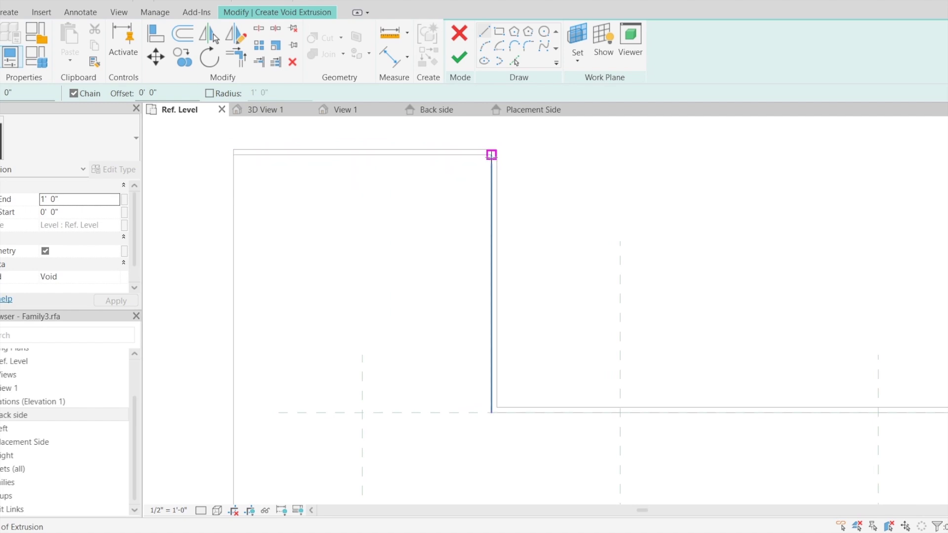
left_click(491, 154)
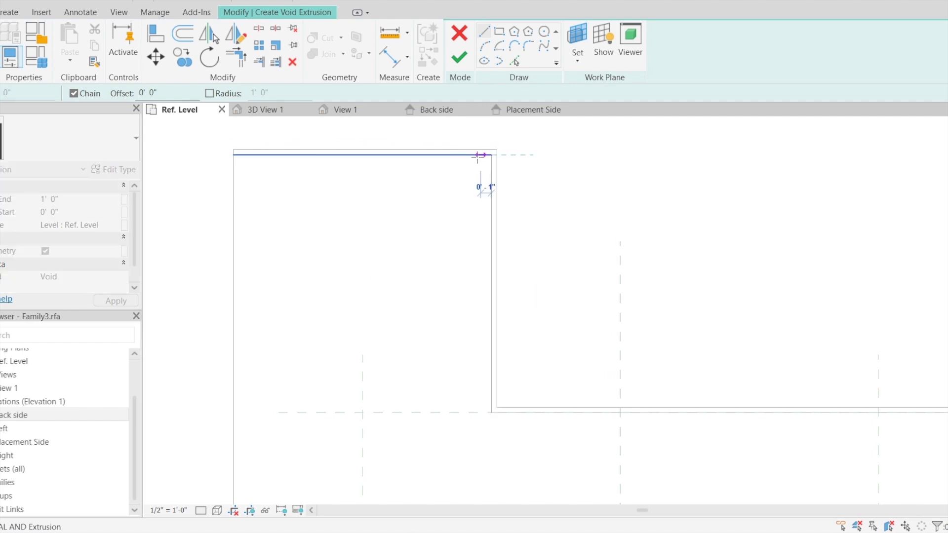
left_click(457, 154)
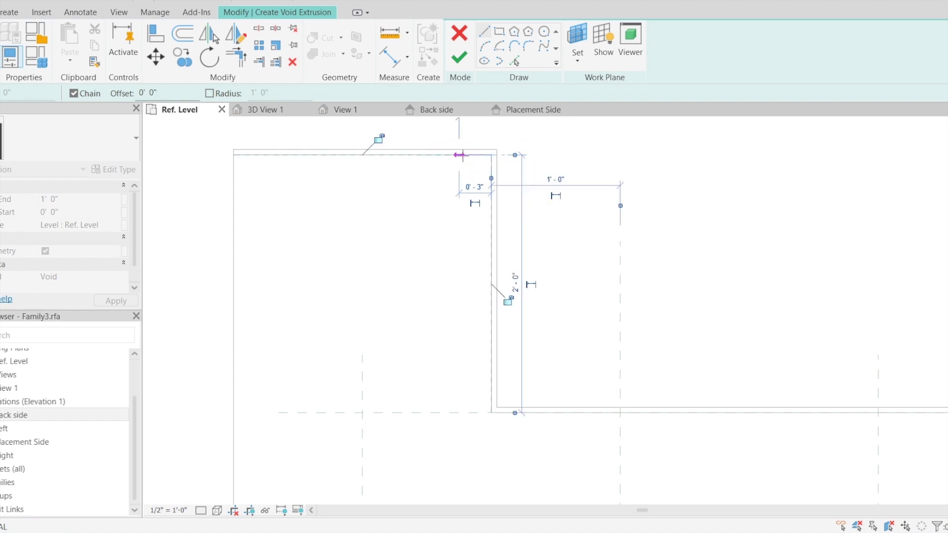
- Continue the void sketch inside the cabinet with a 2' 3" line parallel to the short leg's front and a 4' 10" line along the long leg
middle_click_drag(476, 333, 402, 248)
scroll(409, 212, "down", 2)
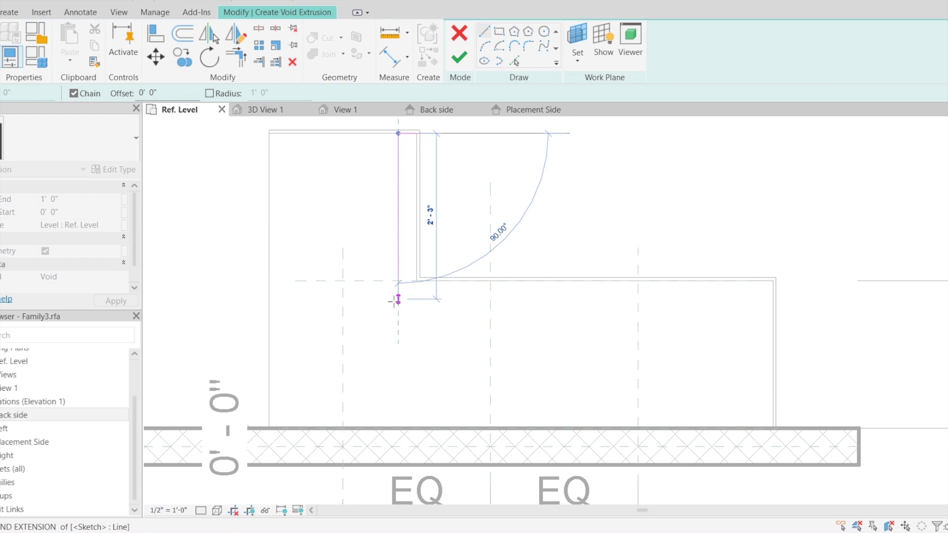
left_click(398, 299)
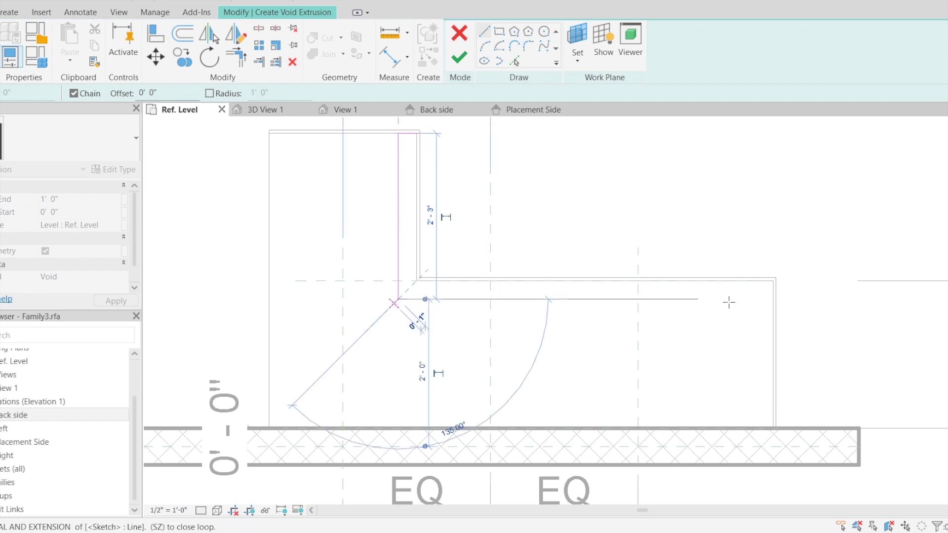
left_click(754, 298)
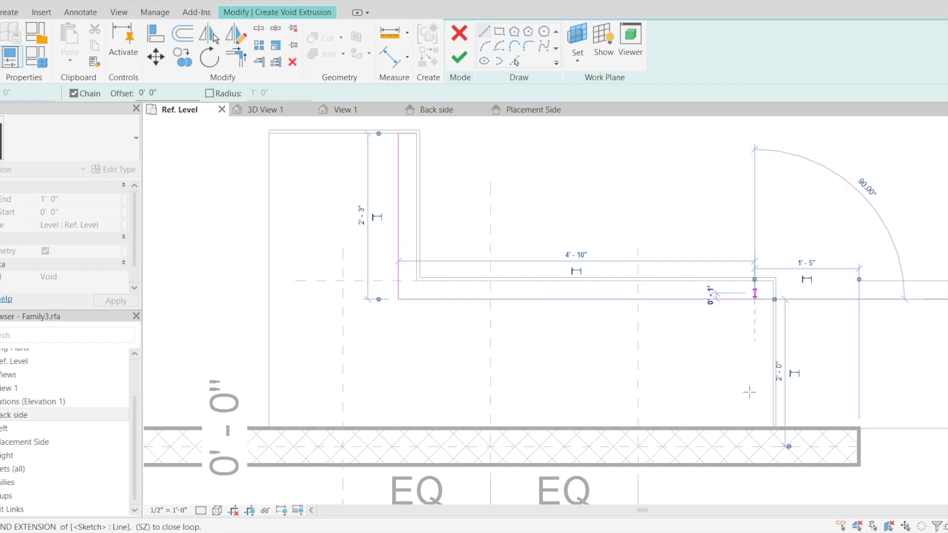
left_click(755, 428)
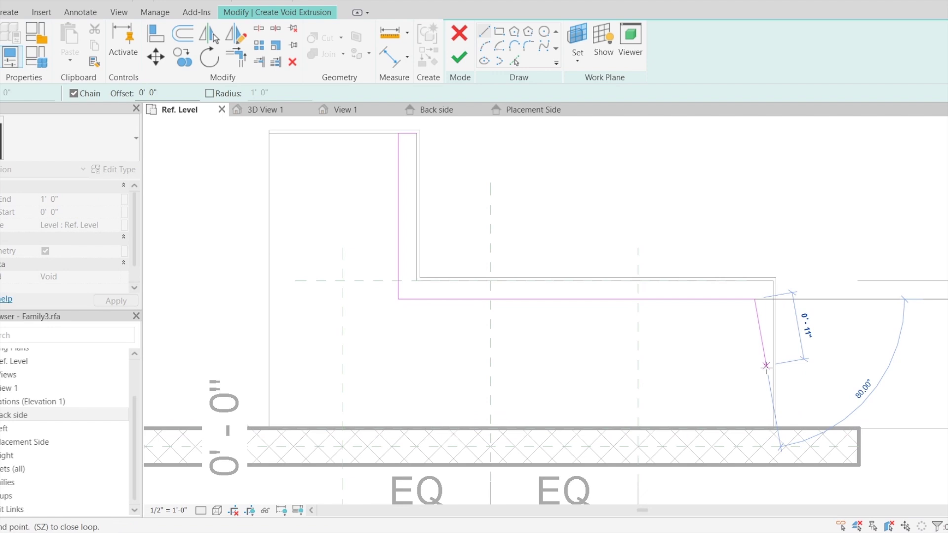
- End the line chain and extend the long inner sketch line to the cabinet's end edge
scroll(764, 290, "up", 3)
right_click(834, 165)
left_click(840, 171)
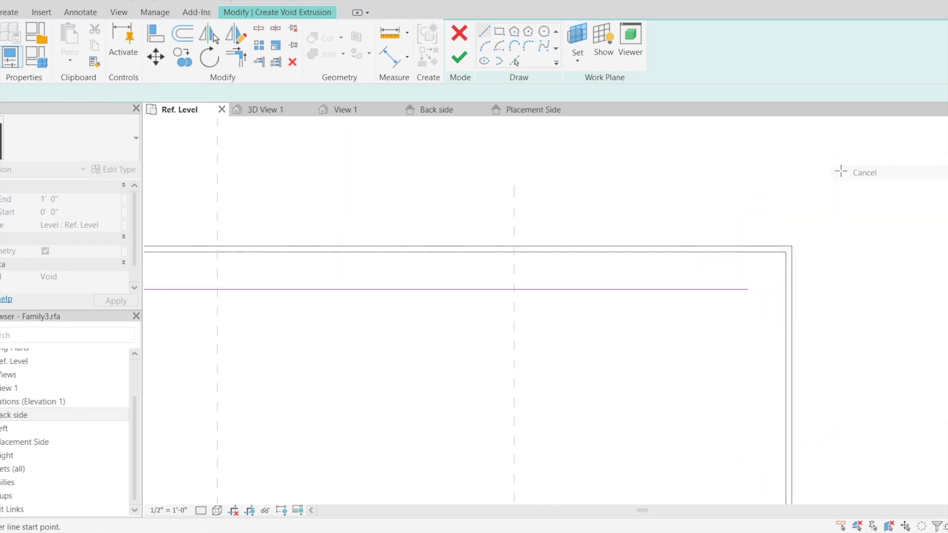
left_click(750, 290)
left_click_drag(778, 286, 786, 290)
- Close the void sketch along the cabinet's end and front edges and finish the 1' 0" void extrusion
left_click(484, 32)
left_click(785, 290)
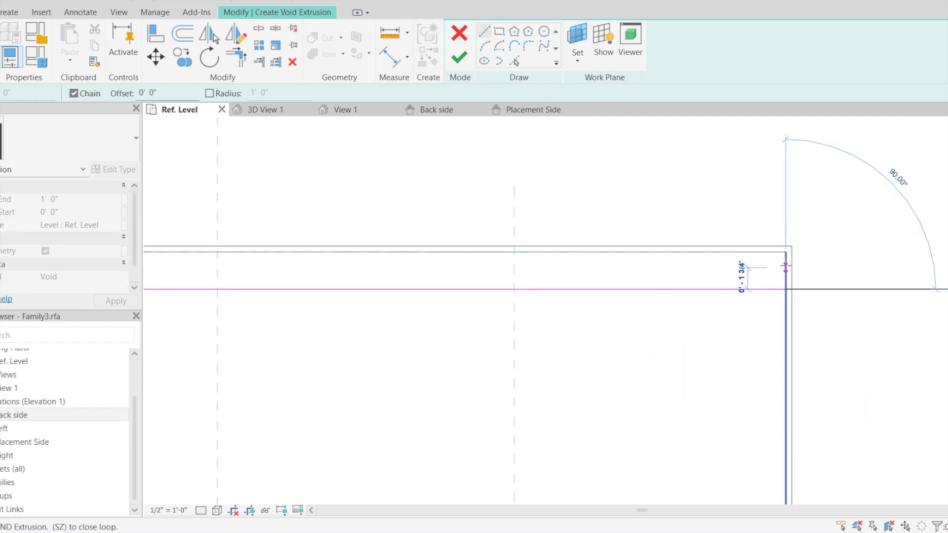
middle_click_drag(284, 185, 674, 277)
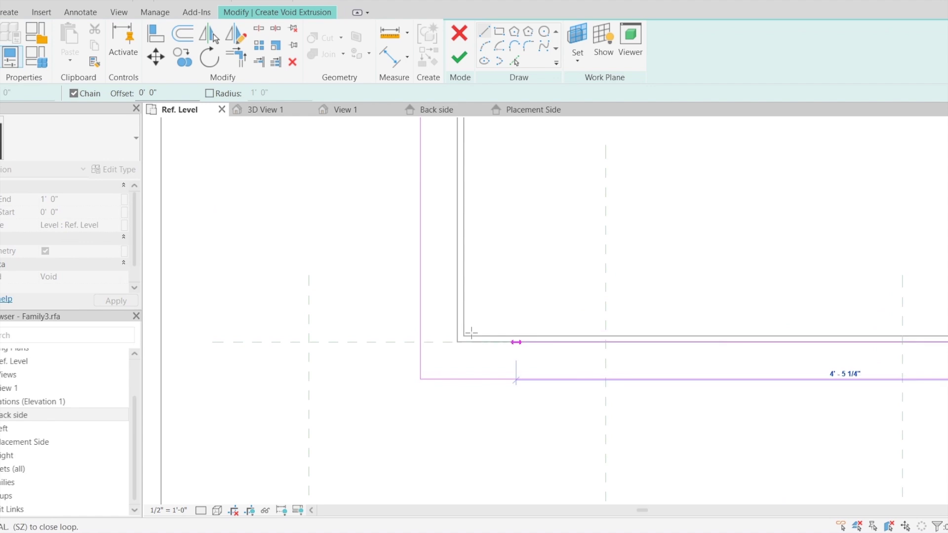
left_click(457, 342)
middle_click_drag(492, 227, 563, 431)
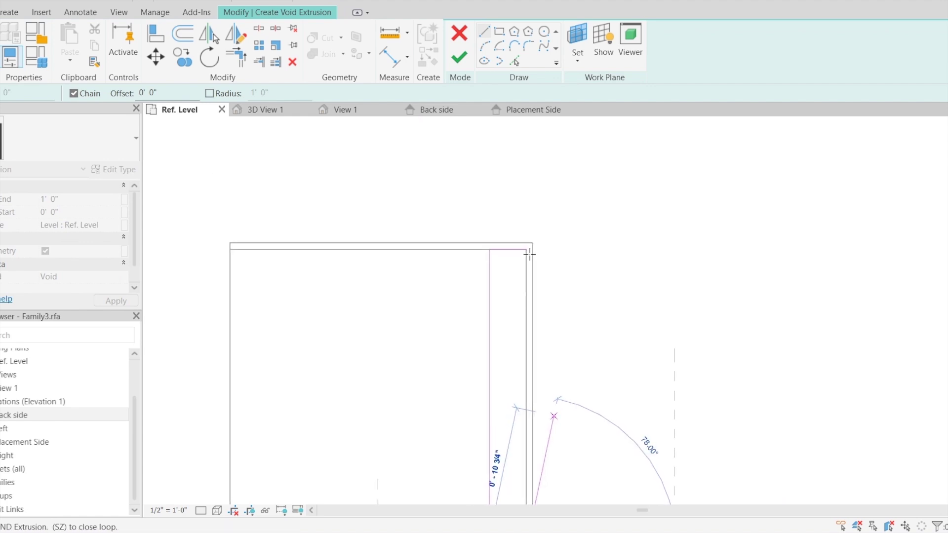
left_click(527, 249)
scroll(518, 198, "down", 2)
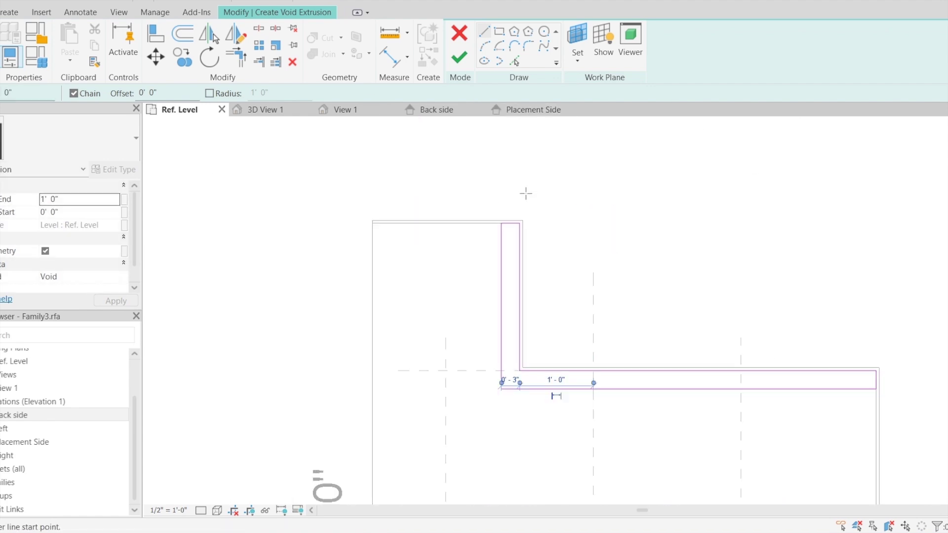
right_click(618, 194)
left_click(653, 213)
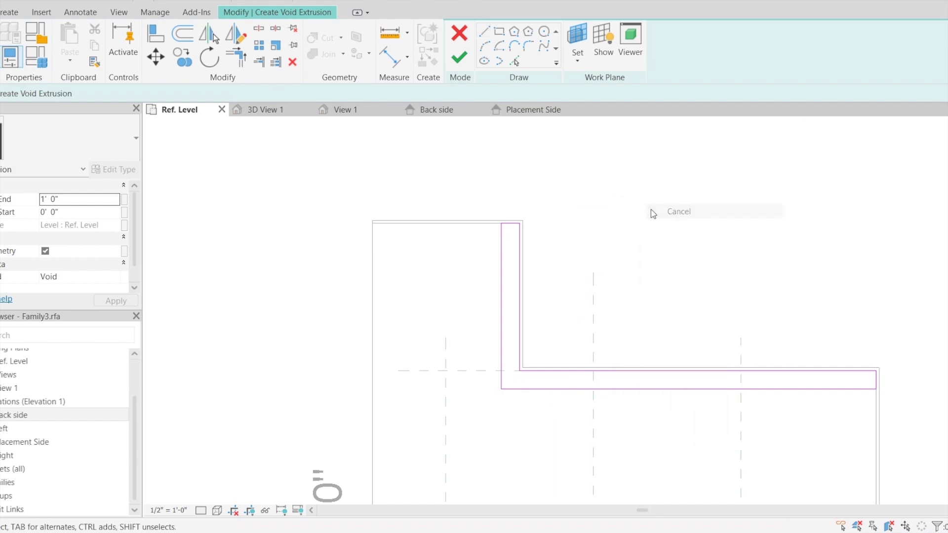
left_click(459, 60)
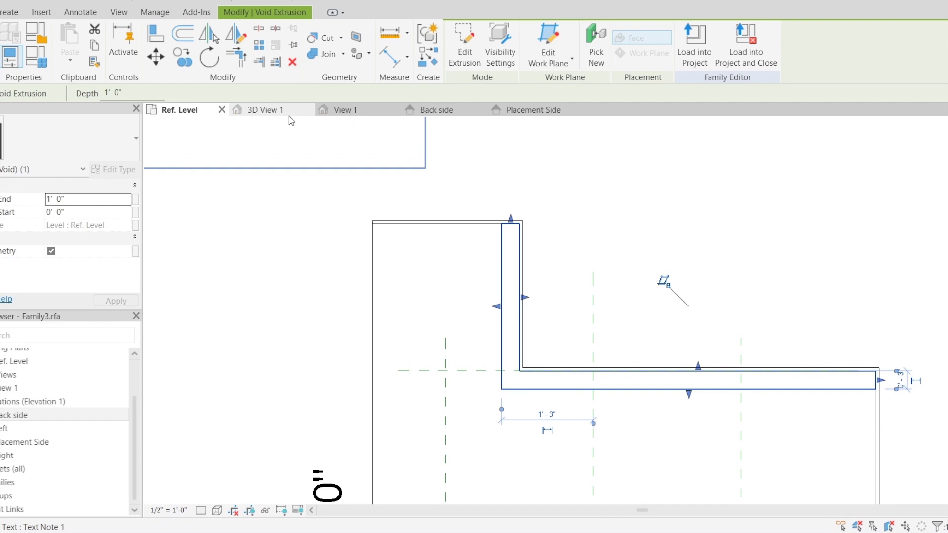
- In the Placement Side elevation, lower the void's top and set its extrusion end to 0' 3"
left_click(513, 111)
left_click(508, 450)
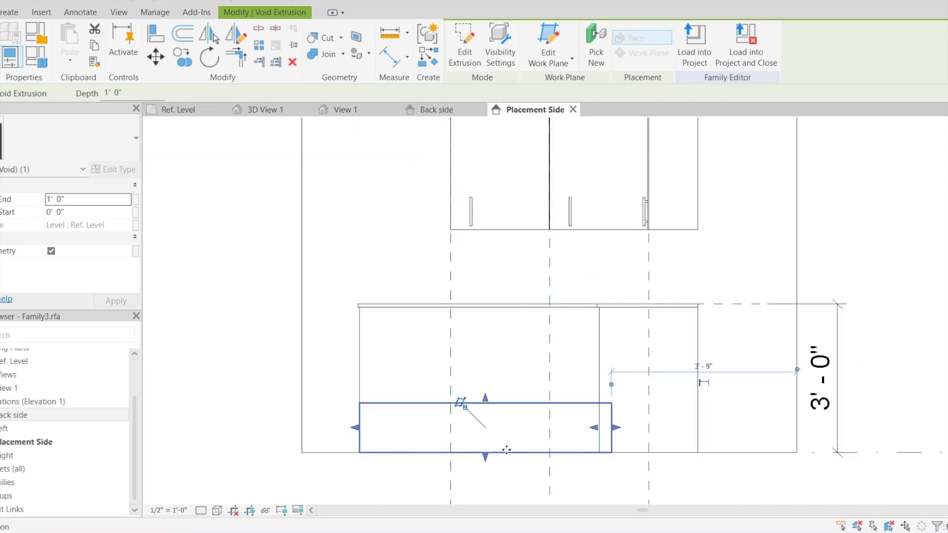
scroll(493, 451, "up", 2)
left_click_drag(487, 371, 490, 433)
left_click(80, 199)
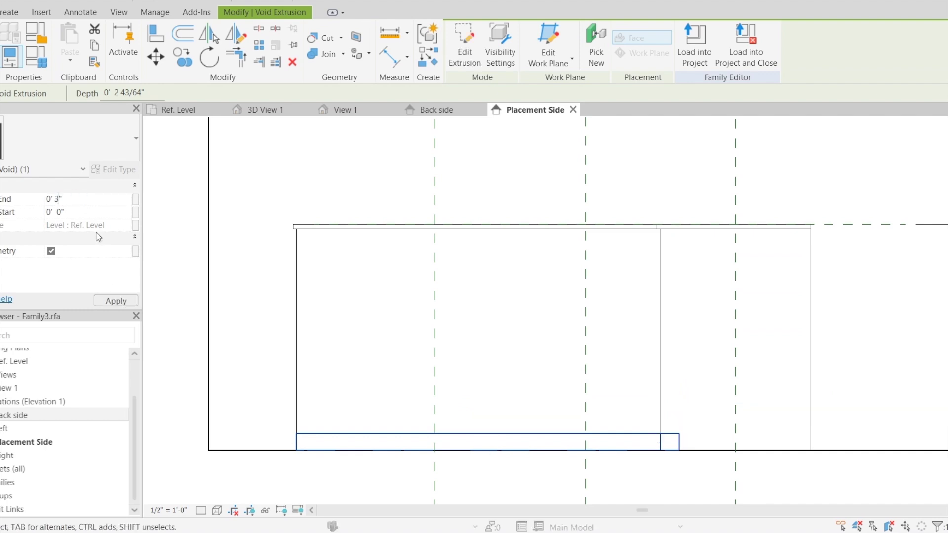
key("Return")
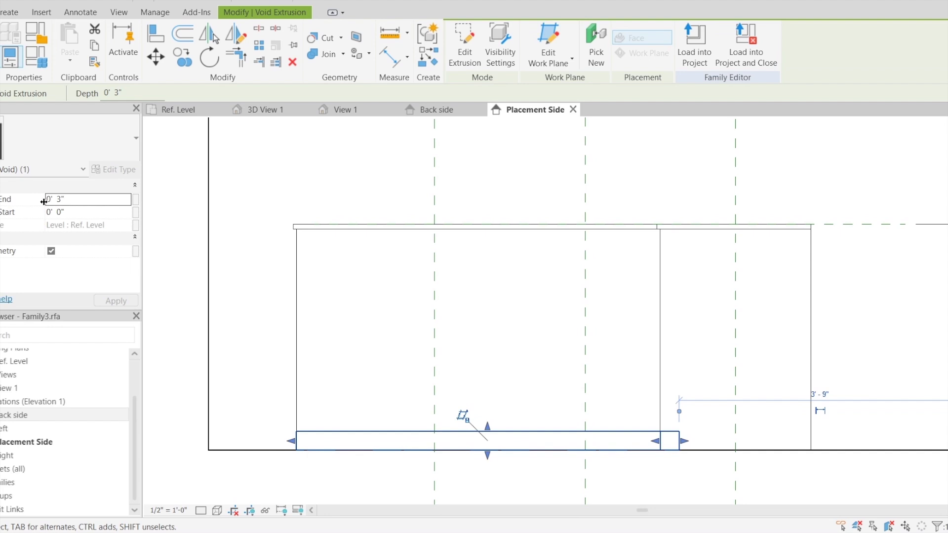
left_click(359, 387)
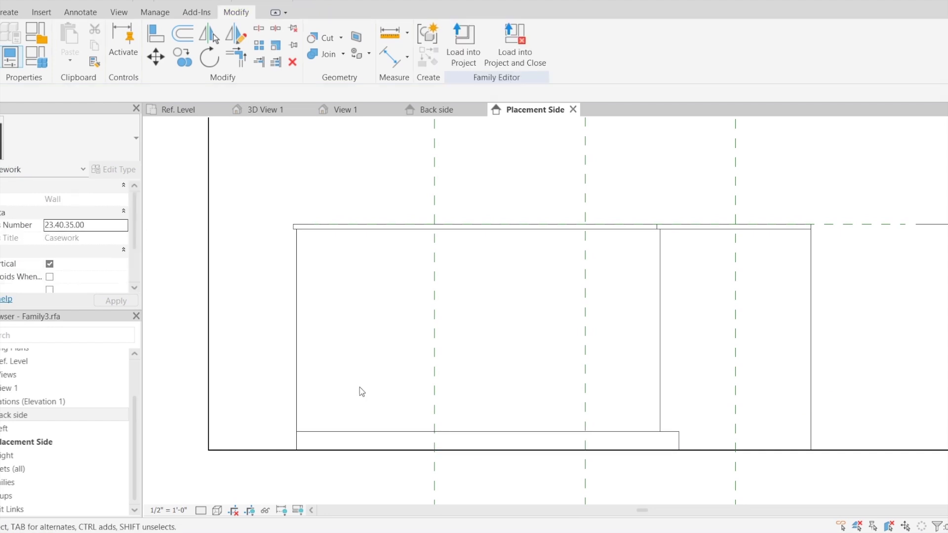
- Examine the toe kick recess under the lower cabinet in the View 1 3D view
scroll(419, 383, "down", 2)
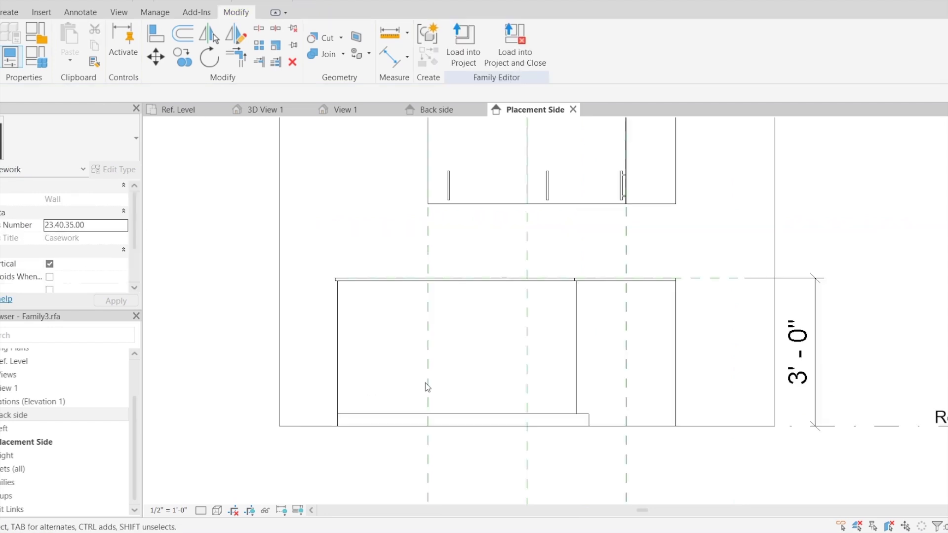
left_click(364, 108)
scroll(567, 468, "up", 4)
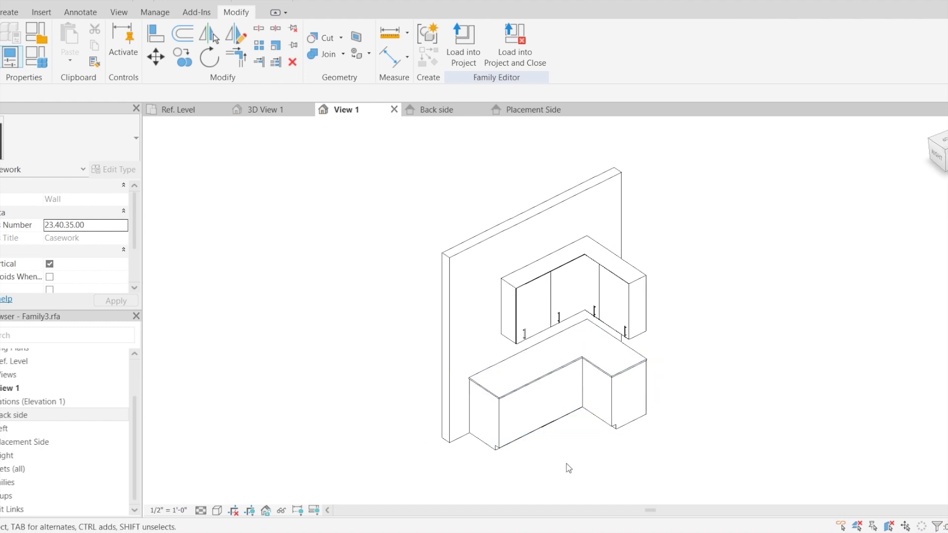
left_click(942, 157)
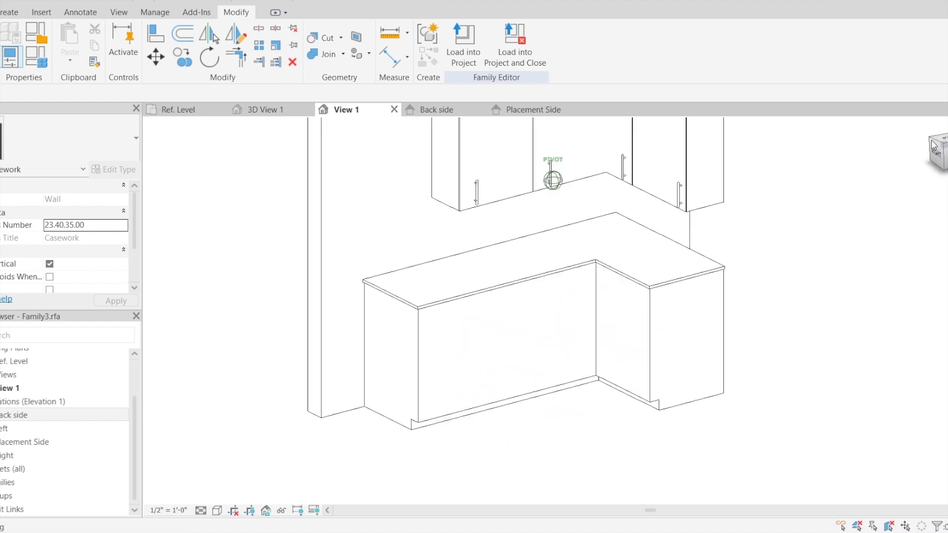
left_click_drag(878, 162, 947, 171)
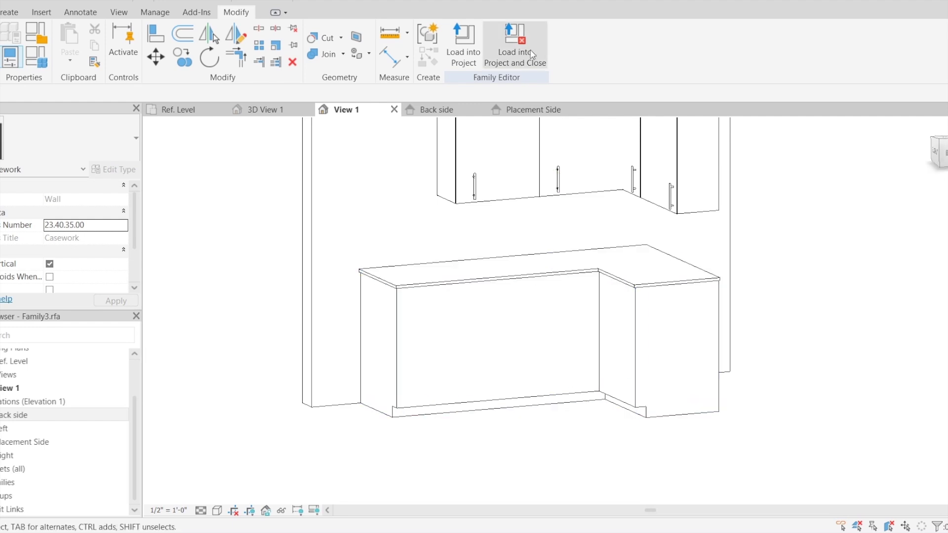
- Open the Right elevation and move the Height dimension out beyond the cabinets, near the Ref. Level marker
left_click(527, 109)
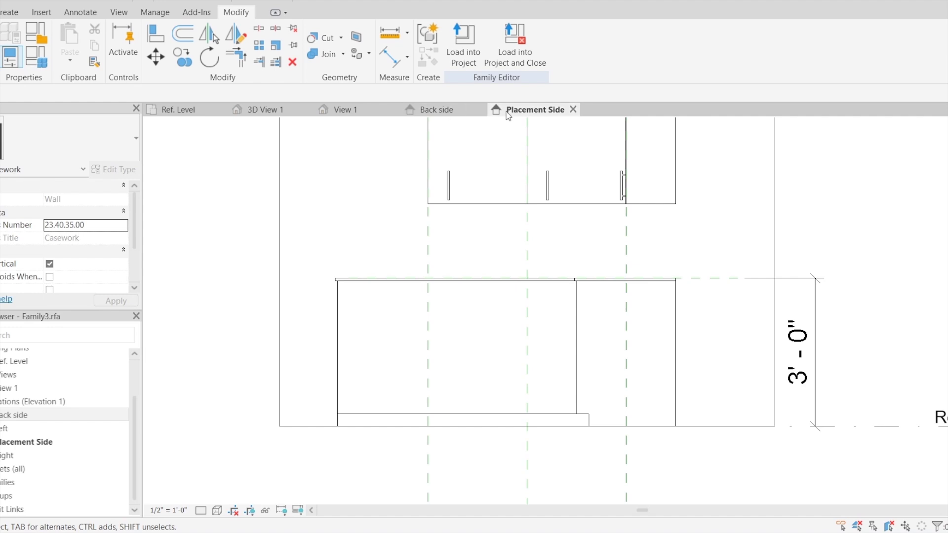
left_click(196, 111)
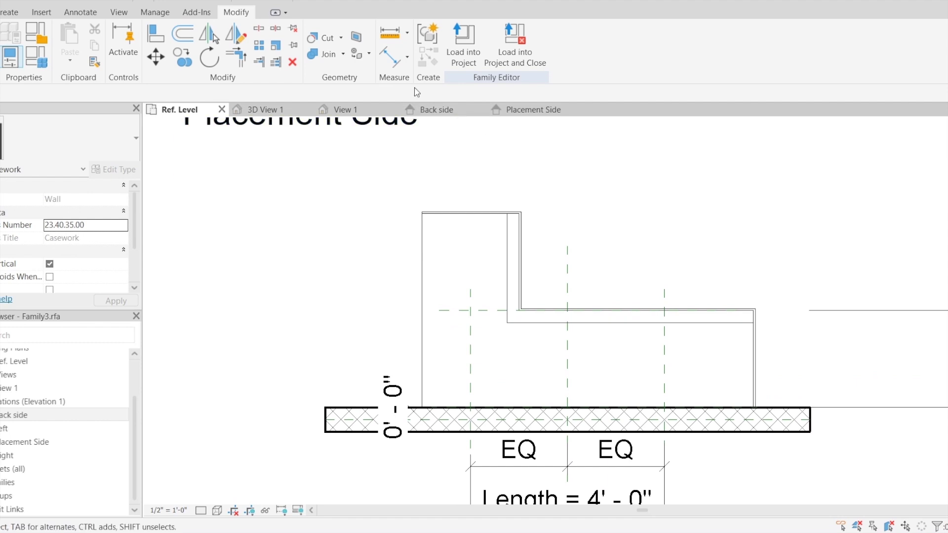
double_click(10, 455)
scroll(508, 383, "up", 3)
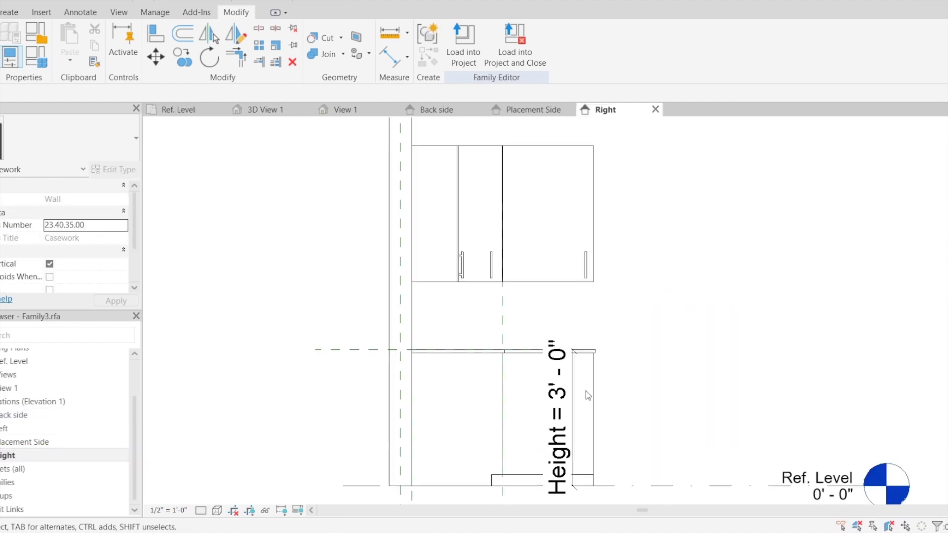
left_click(572, 373)
left_click_drag(571, 373, 779, 368)
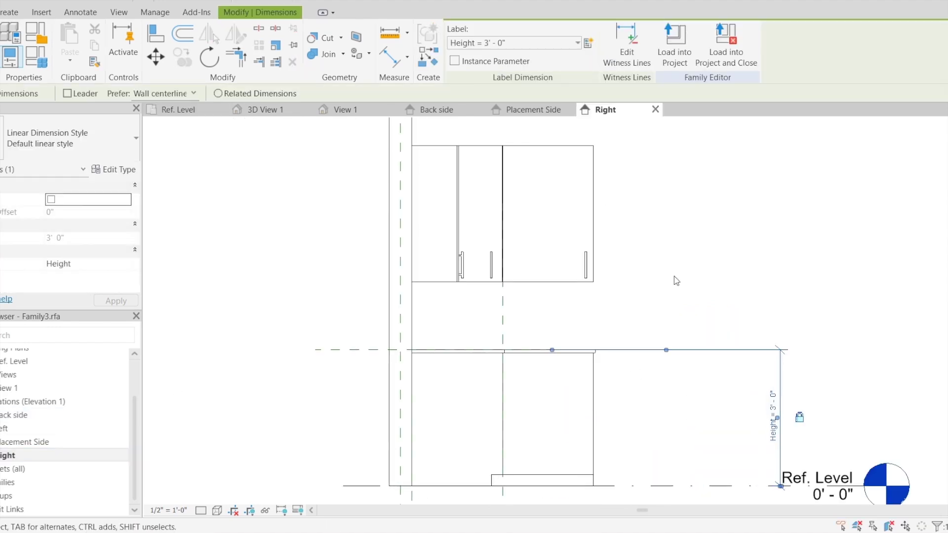
left_click(673, 276)
- Examine the lower cabinet and its toe kick closer to straight on in the View 1 3D view
scroll(428, 349, "up", 2)
scroll(427, 349, "down", 2)
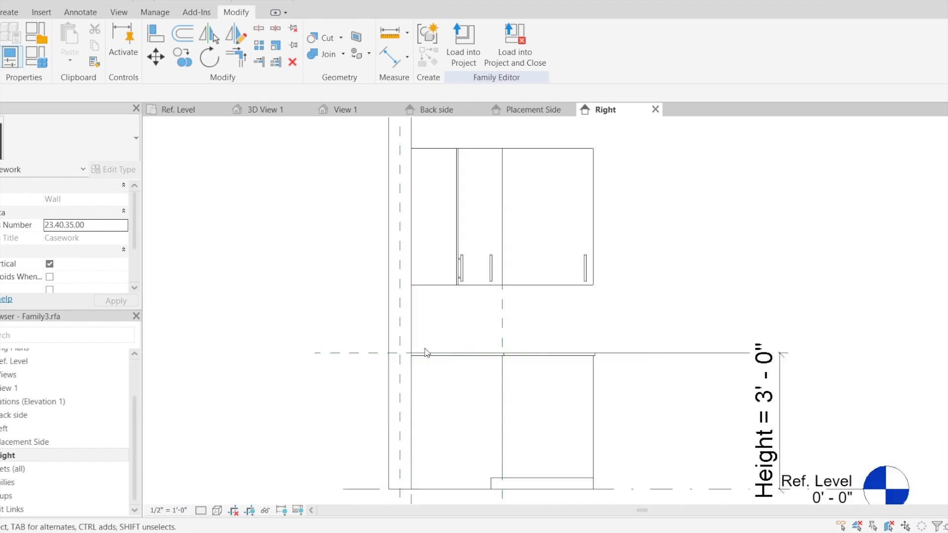
left_click(346, 109)
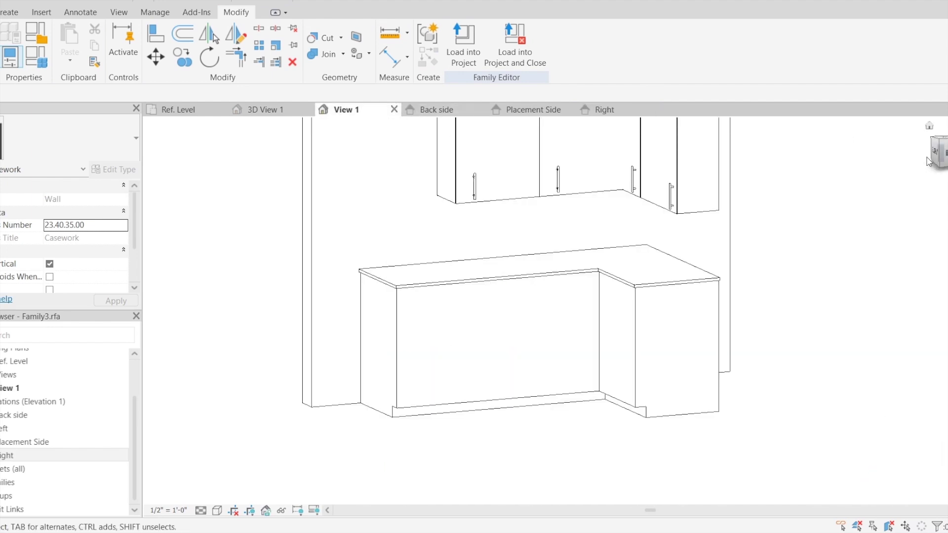
mouse_move(942, 158)
left_mouse_down()
mouse_move(929, 157)
mouse_move(938, 157)
left_mouse_up()
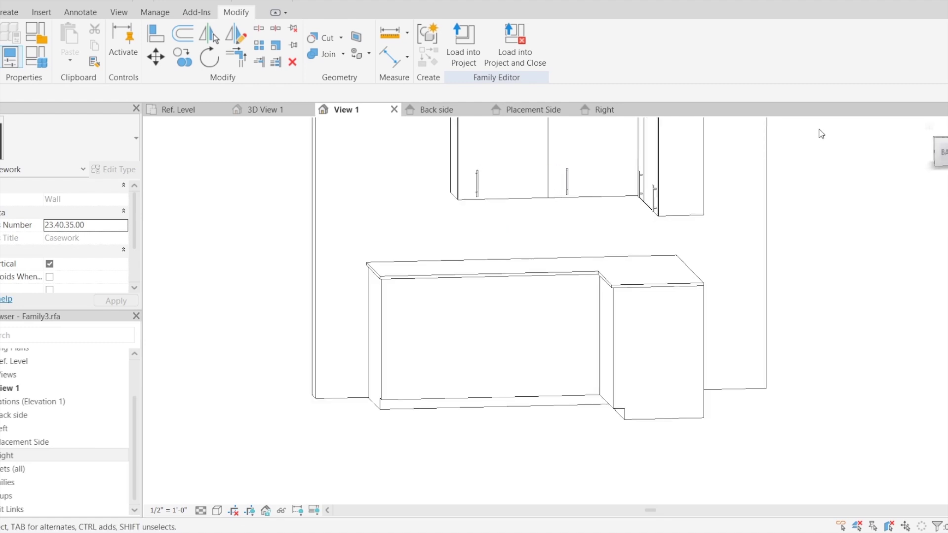
- In the Right elevation, start a backsplash extrusion and sketch a 4" vertical line up the wall face from the countertop's top edge
left_click(612, 110)
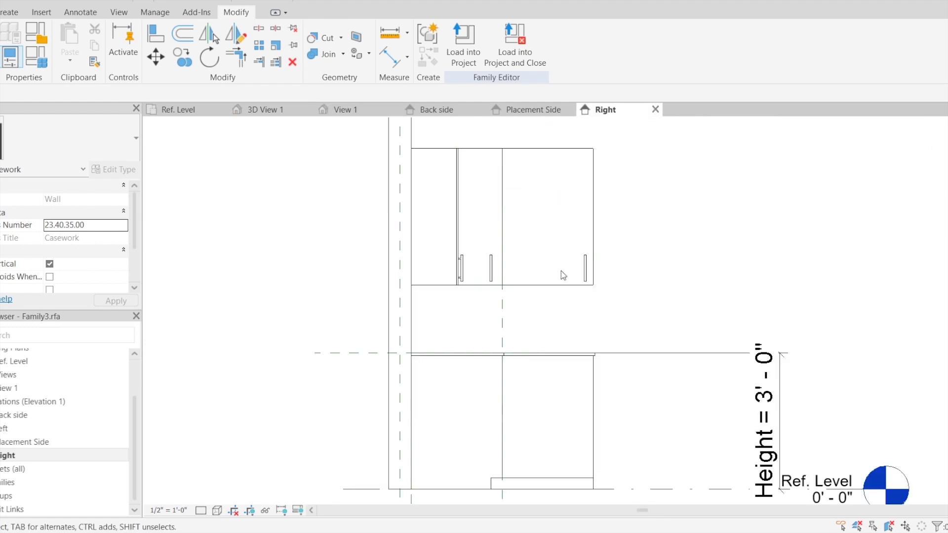
scroll(446, 398, "up", 3)
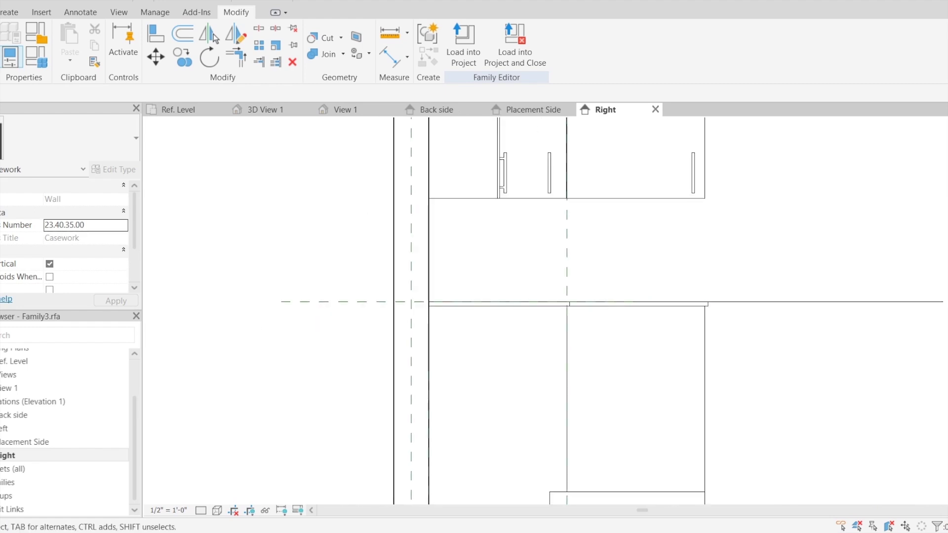
left_click(17, 12)
left_click(72, 40)
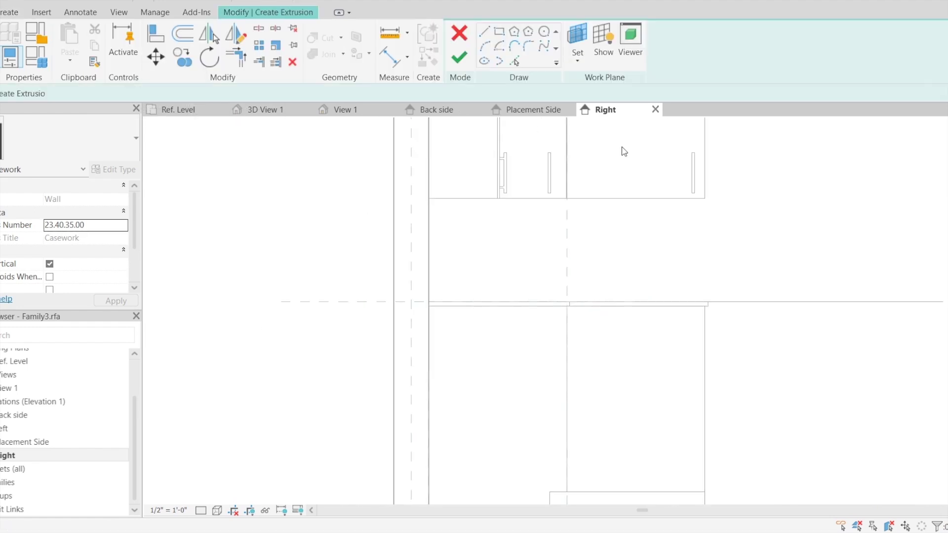
scroll(446, 309, "up", 2)
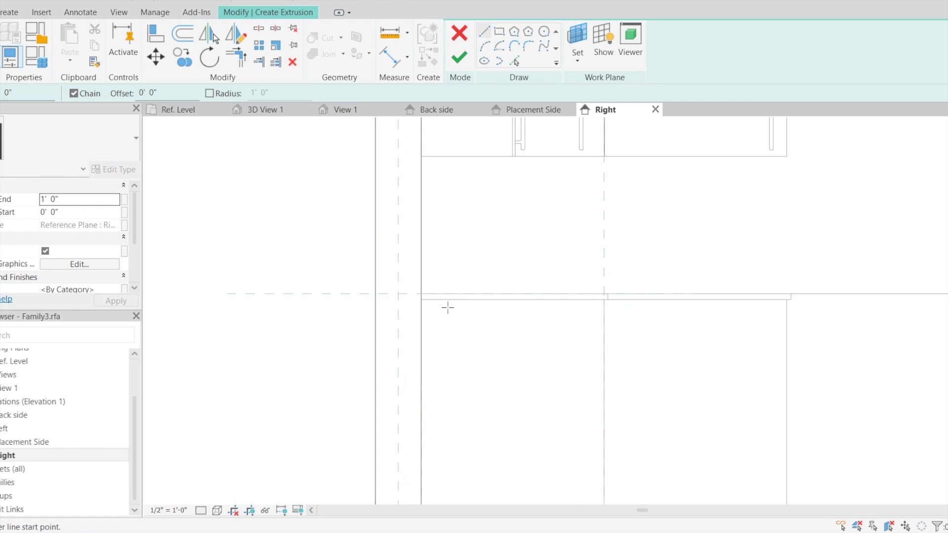
left_click(421, 294)
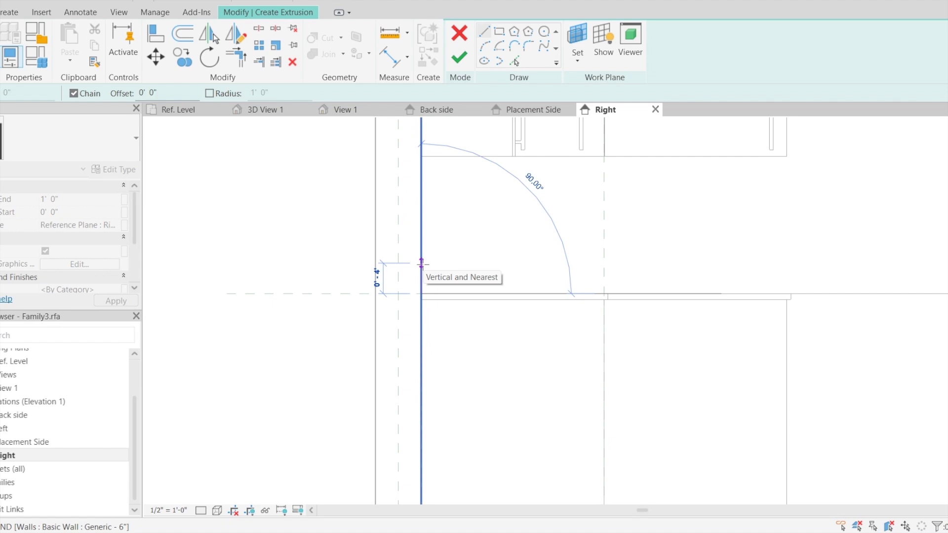
scroll(421, 264, "up", 2)
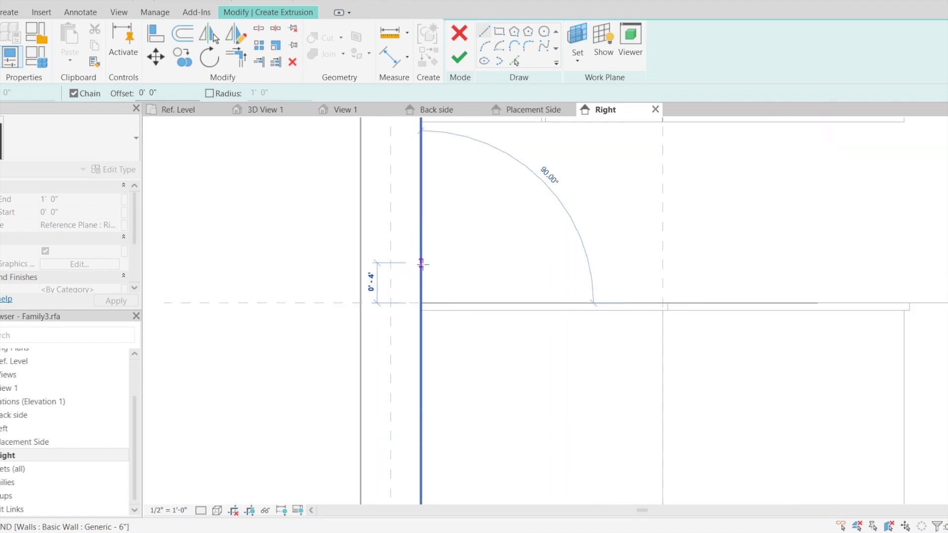
left_click(421, 264)
- Sketch a 1/2" base line along the countertop's top from the wall face, and a vertical front line ending slightly below the back line's top
right_click(467, 217)
left_click(490, 227)
scroll(421, 294, "up", 3)
middle_click_drag(446, 300, 444, 322)
left_click(414, 333)
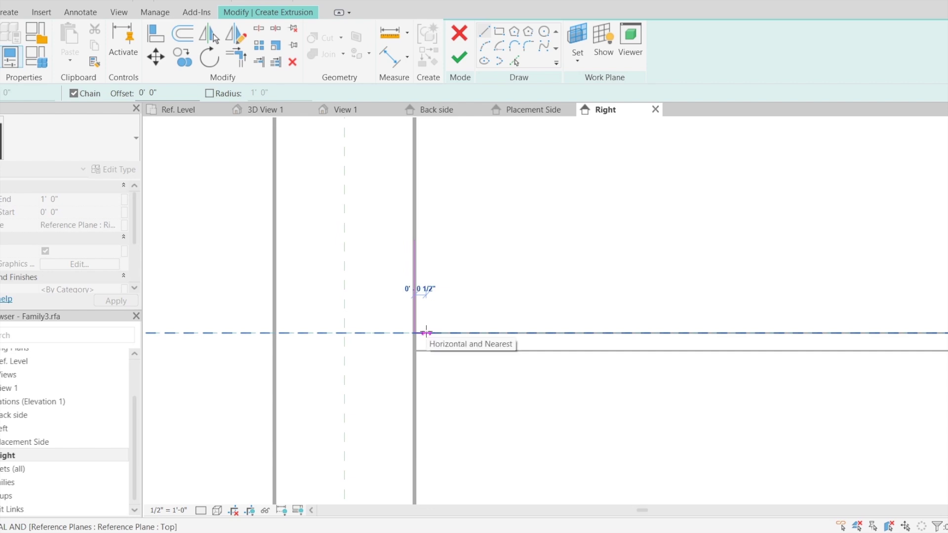
scroll(435, 338, "up", 2)
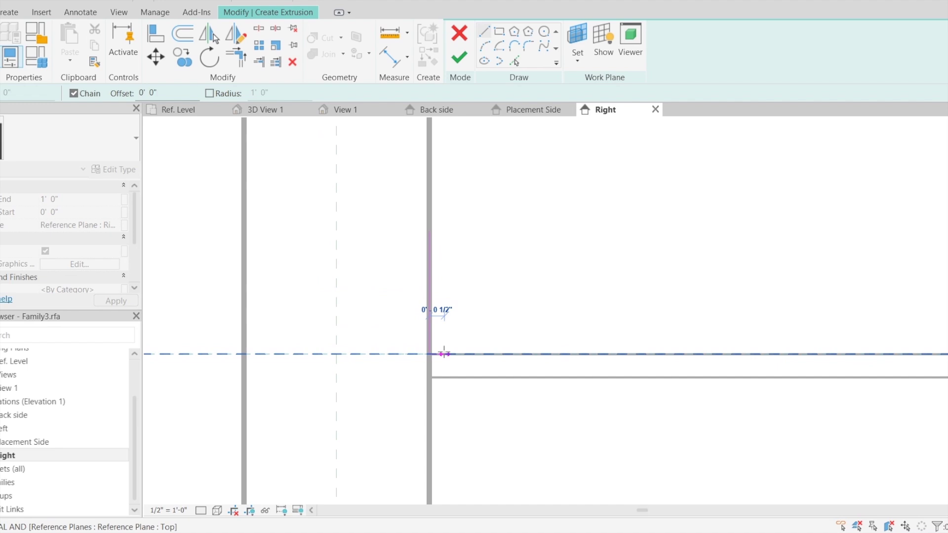
scroll(444, 353, "up", 2)
left_click(443, 356)
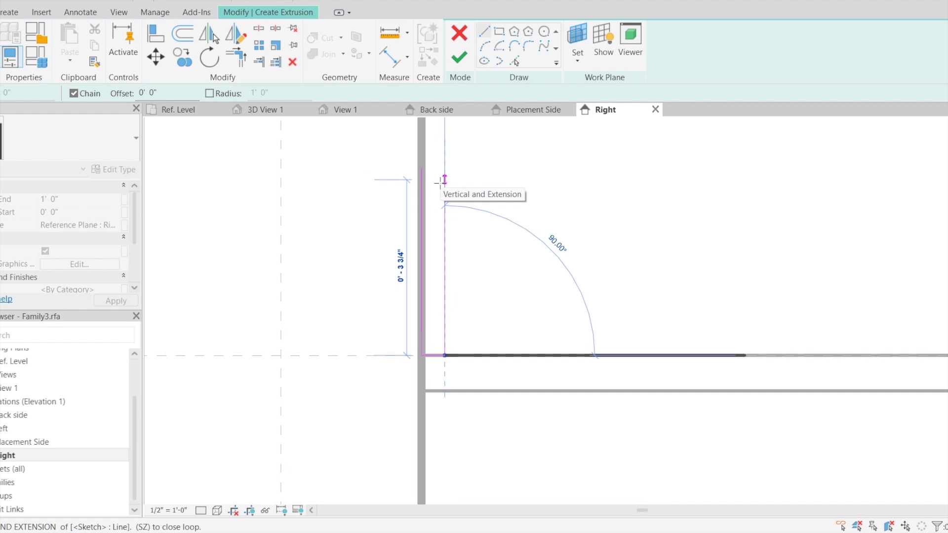
left_click(444, 191)
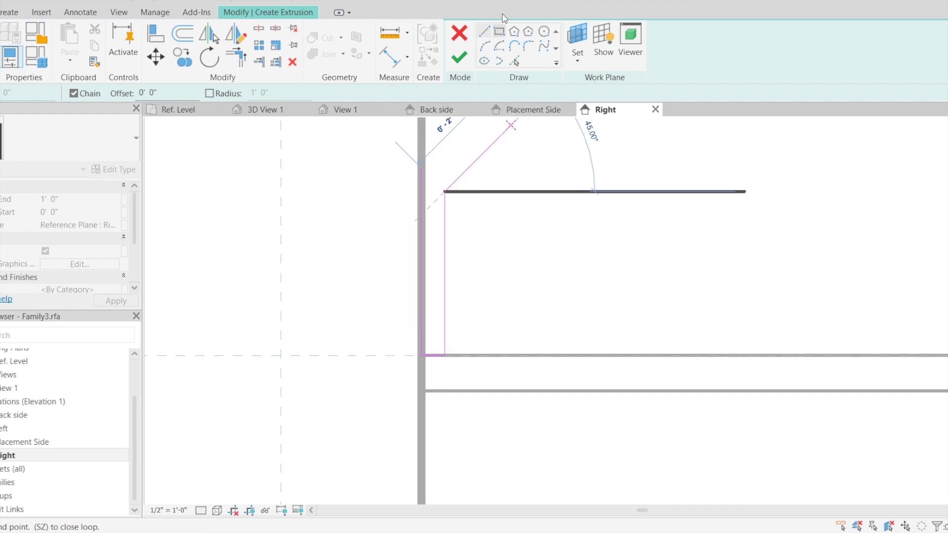
- Close the backsplash profile with a rounded top corner arc of 1/2" radius and finish the extrusion
left_click(483, 47)
scroll(433, 153, "up", 3)
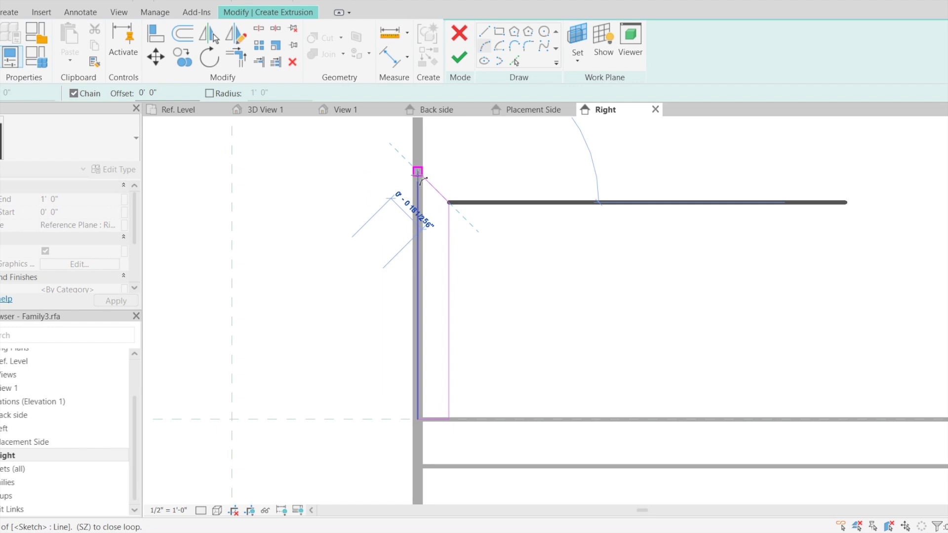
scroll(434, 182, "up", 2)
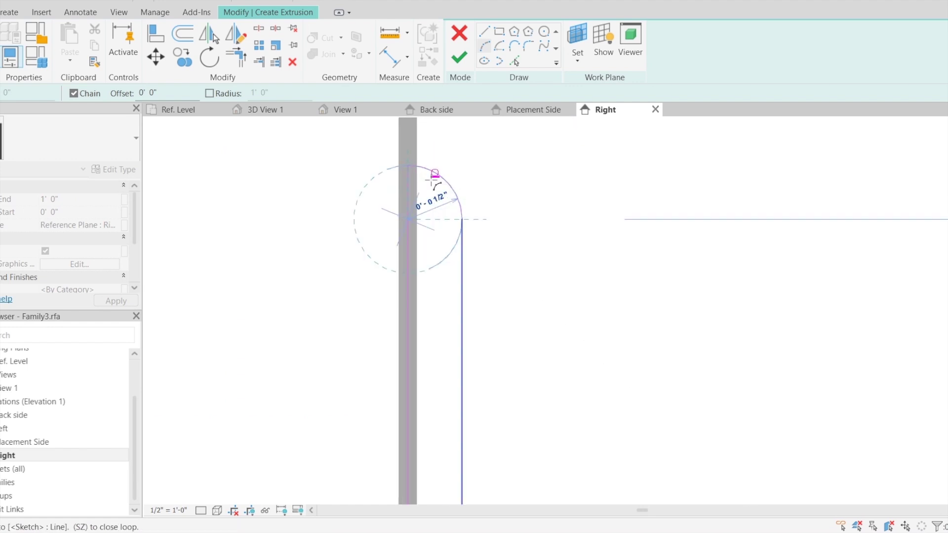
left_click(433, 181)
right_click(470, 146)
right_click(484, 151)
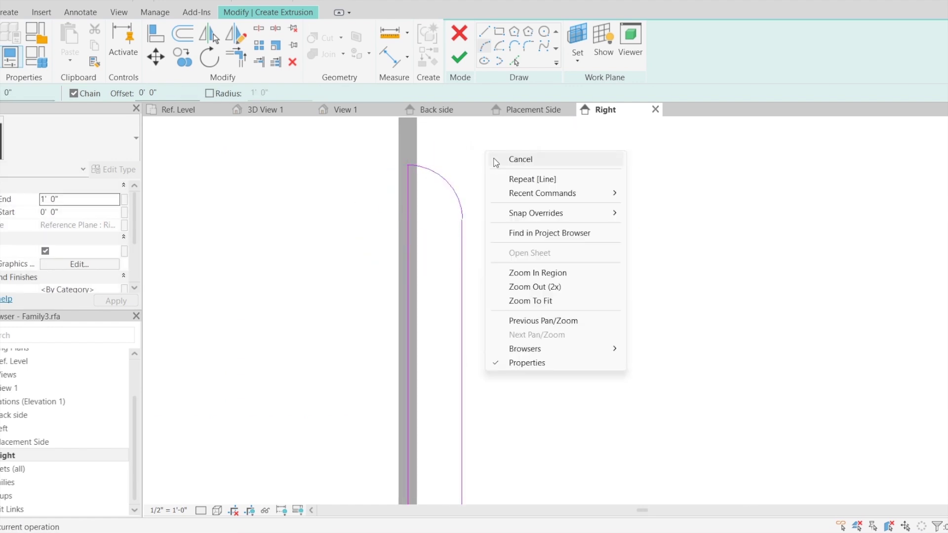
left_click(496, 159)
scroll(498, 177, "down", 2)
scroll(514, 190, "up", 2)
scroll(516, 197, "down", 1)
scroll(528, 212, "down", 3)
left_click(457, 60)
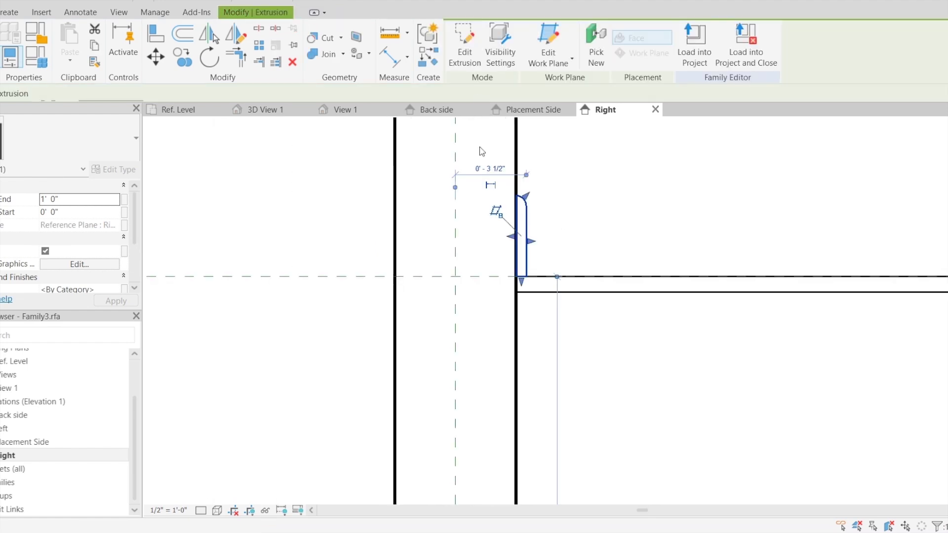
- In the Back side elevation, stretch the backsplash across the full cabinet run, from extrusion start -1' 10 1/2" to end 5' 0", and check it in View 1
left_click(370, 110)
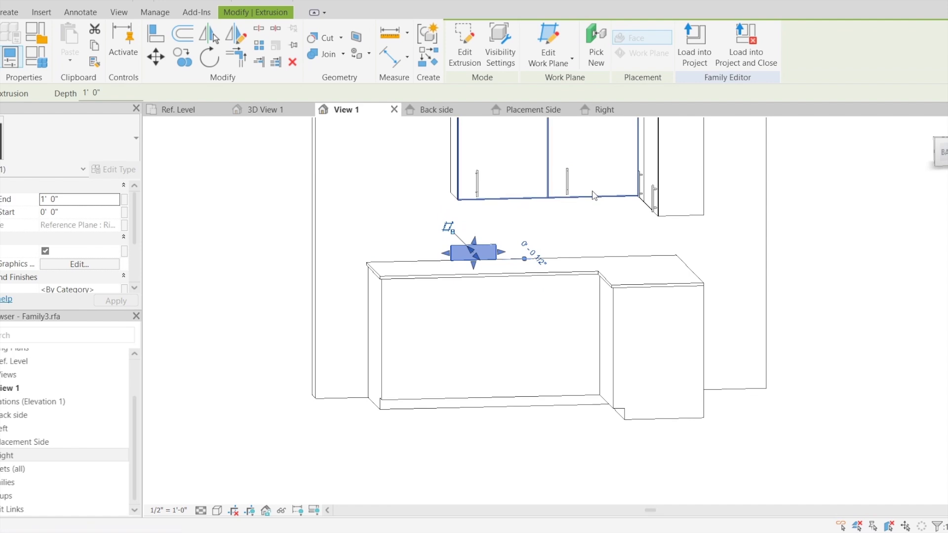
left_click(436, 110)
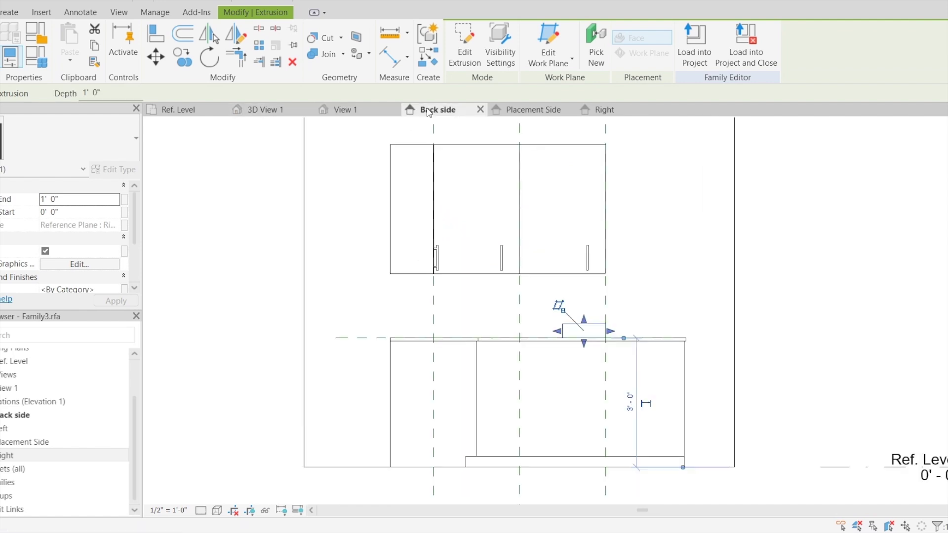
left_click_drag(557, 335, 389, 335)
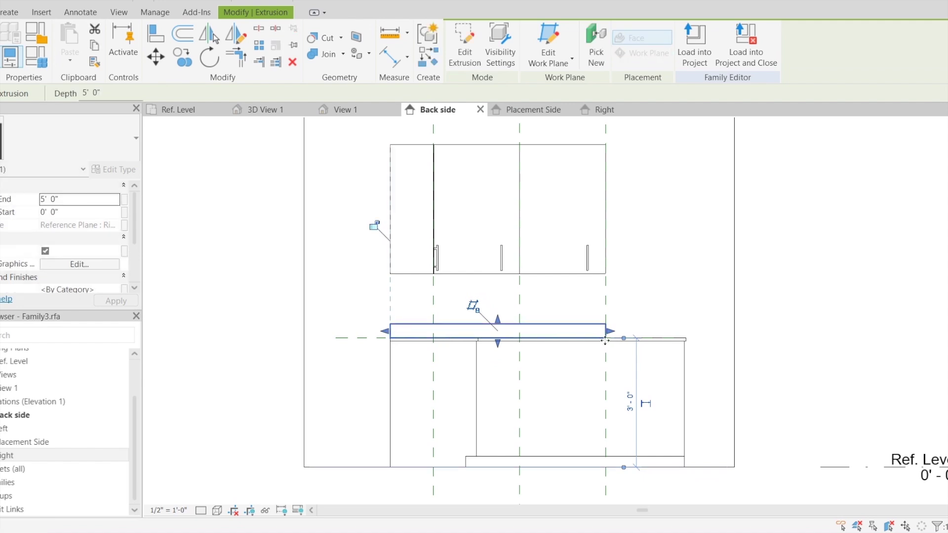
left_click_drag(610, 331, 684, 332)
left_click(360, 110)
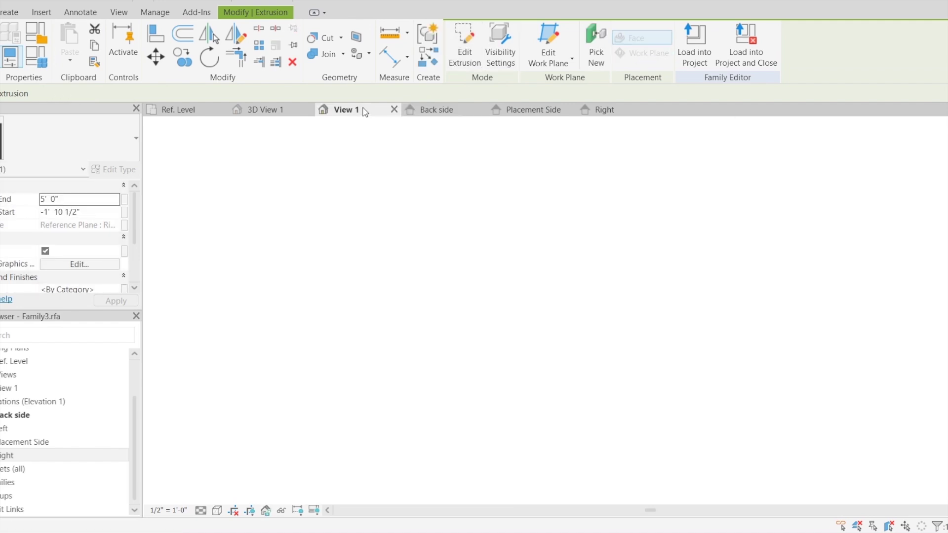
left_click(836, 248)
mouse_move(942, 164)
left_mouse_down()
mouse_move(147, 170)
mouse_move(162, 172)
left_mouse_up()
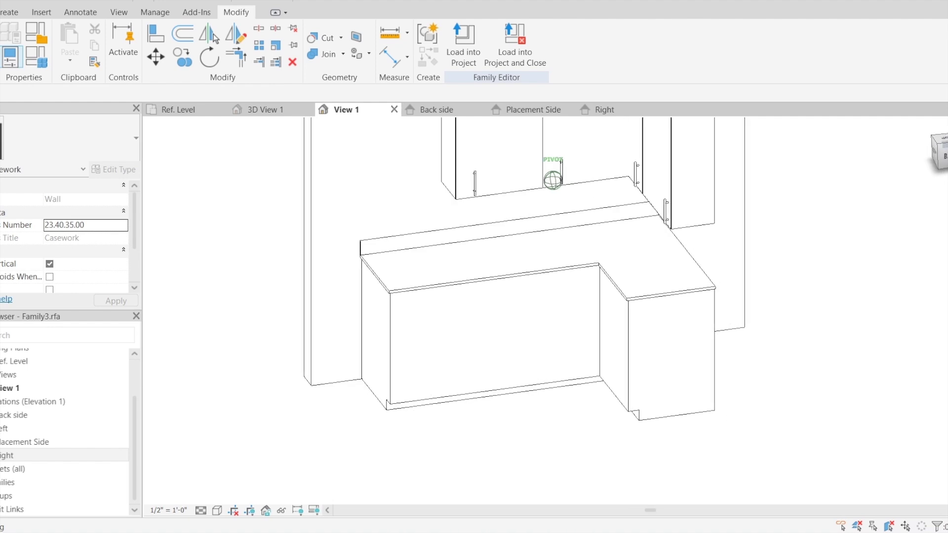
mouse_move(162, 171)
left_mouse_down()
mouse_move(154, 158)
mouse_move(188, 173)
mouse_move(223, 158)
left_mouse_up()
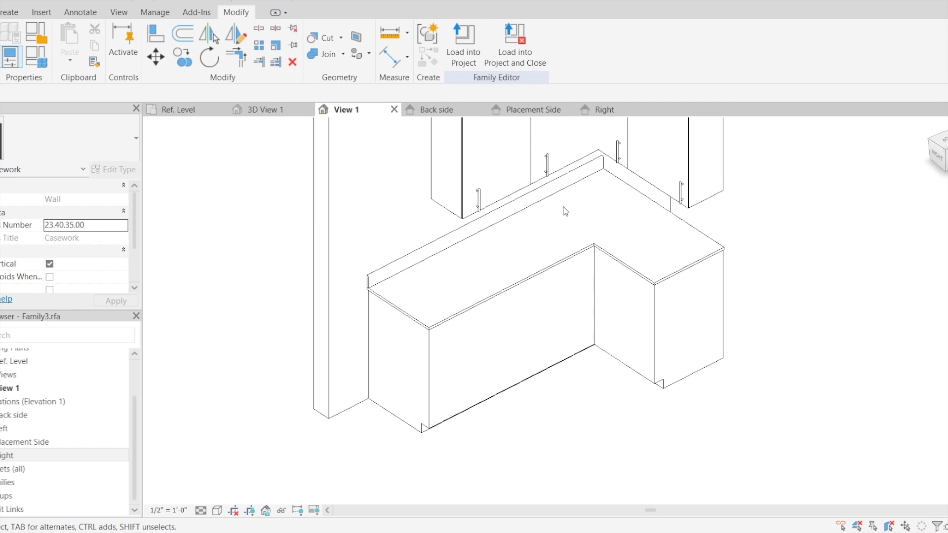
- In the Ref. Level plan, start a side backsplash extrusion and sketch its outer line along the short leg's outer edge to the wall, with a 1/4" return
left_click(200, 111)
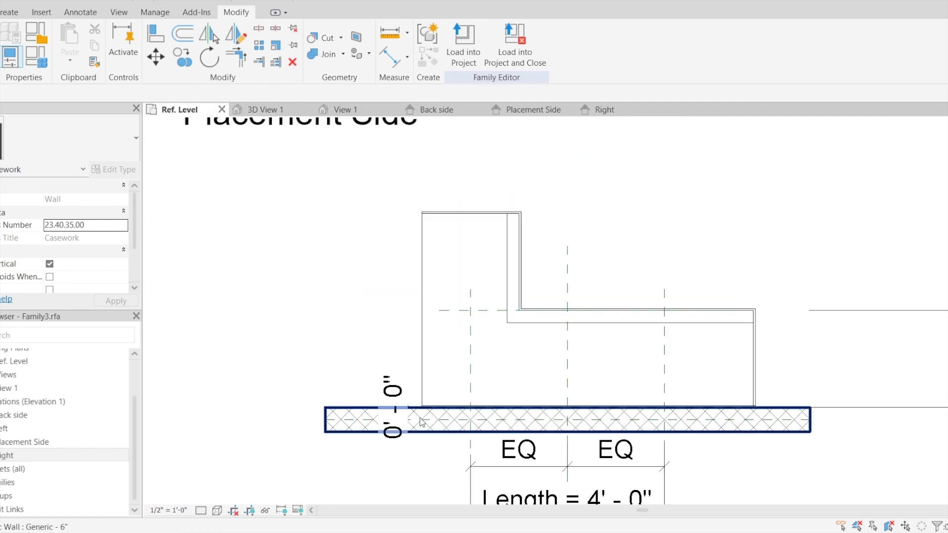
scroll(448, 416, "up", 5)
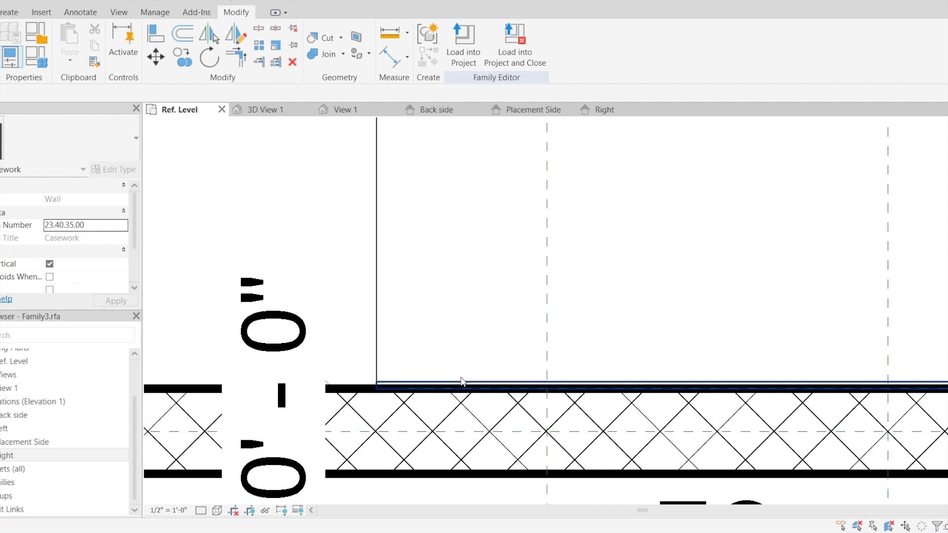
left_click(461, 378)
scroll(513, 304, "down", 2)
key("Escape")
scroll(485, 340, "down", 3)
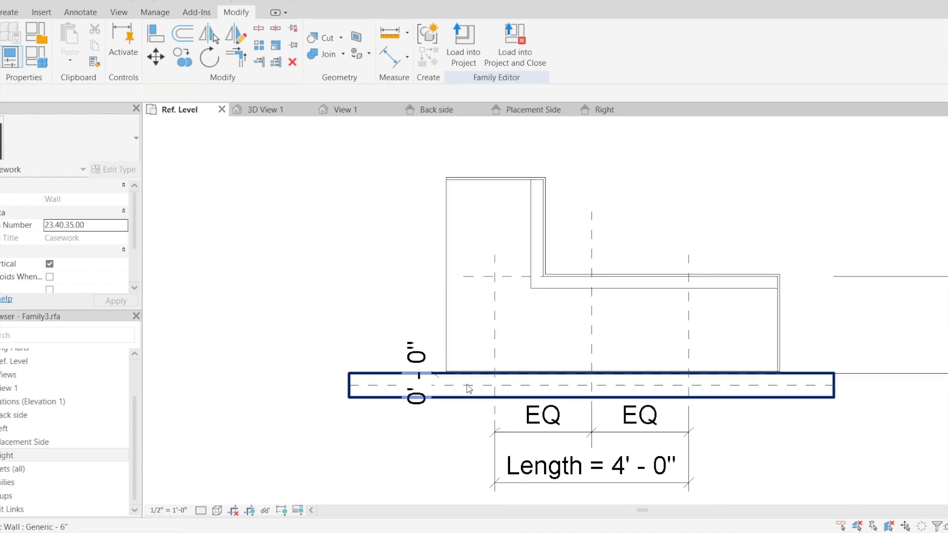
left_click(19, 15)
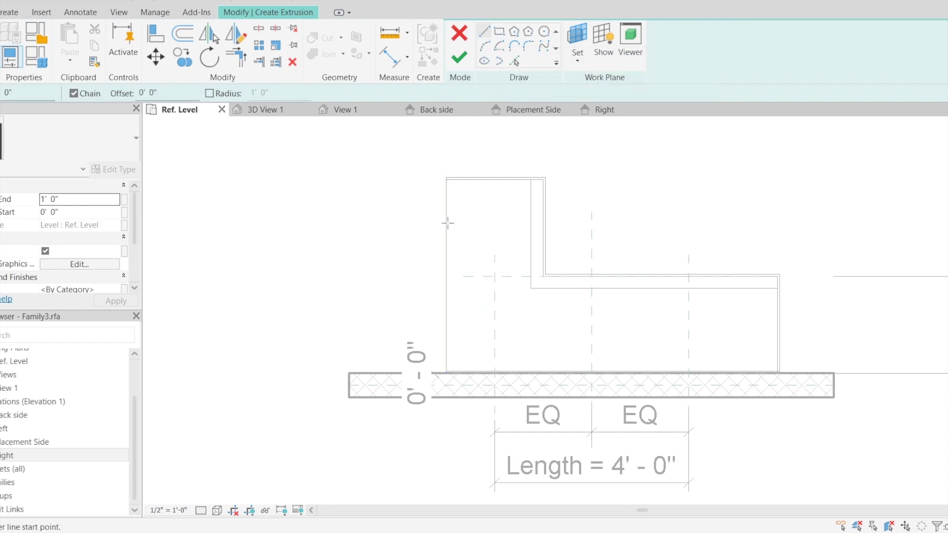
scroll(427, 165, "up", 4)
left_click(459, 186)
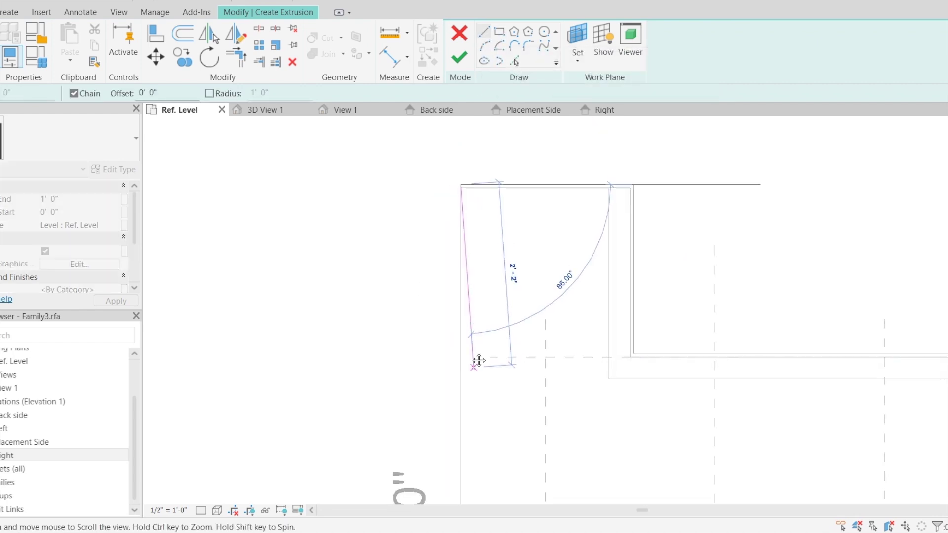
scroll(478, 361, "up", 6)
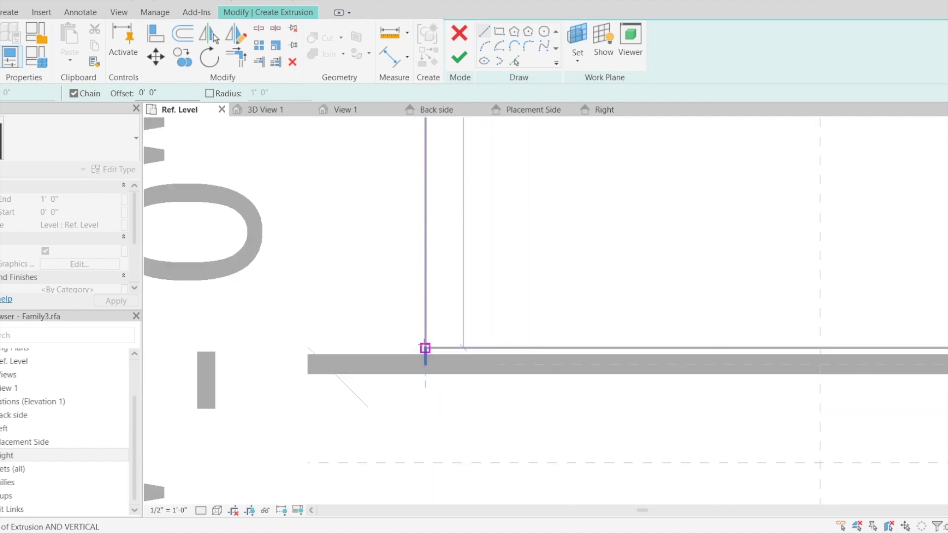
scroll(425, 348, "up", 2)
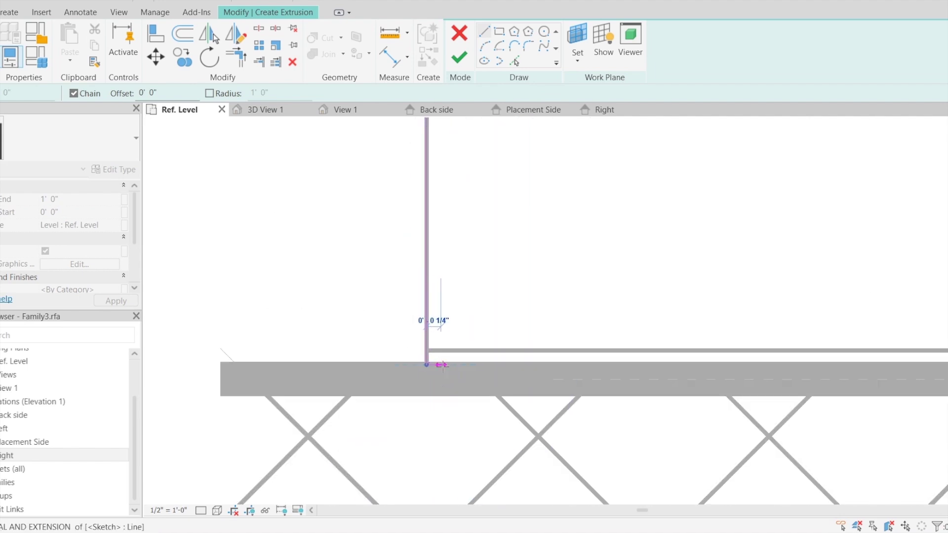
left_click(444, 366)
- Sketch the parallel inner line back to the short leg's free end, close the 1/4" wide rectangle and finish the extrusion
scroll(496, 165, "down", 1)
middle_click_drag(505, 151, 509, 359)
middle_click_drag(526, 177, 525, 378)
middle_click_drag(508, 225, 489, 410)
middle_click_drag(458, 253, 470, 433)
middle_click_drag(456, 306, 464, 363)
middle_click_drag(461, 173, 467, 368)
middle_click_drag(489, 187, 520, 341)
middle_click_drag(512, 305, 507, 323)
middle_click_drag(510, 197, 504, 358)
middle_click_drag(505, 157, 500, 319)
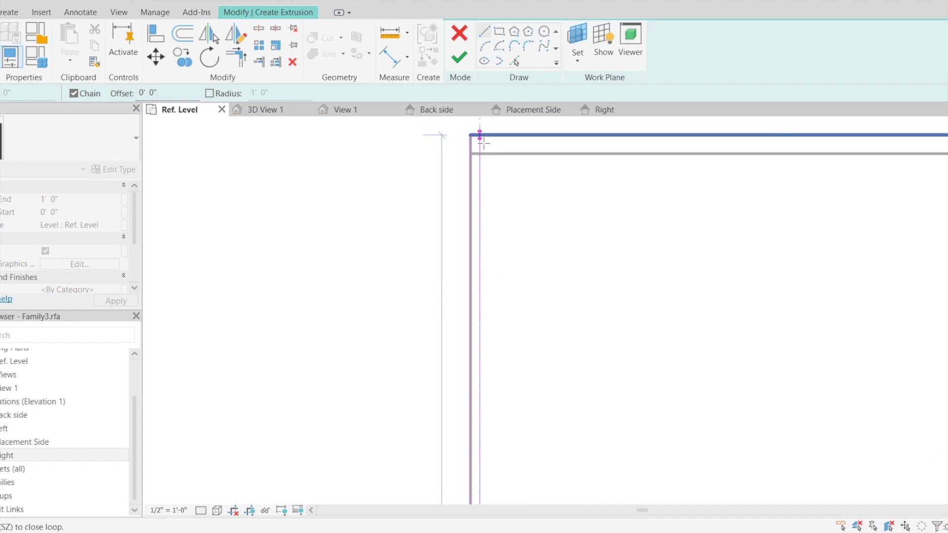
scroll(478, 133, "up", 2)
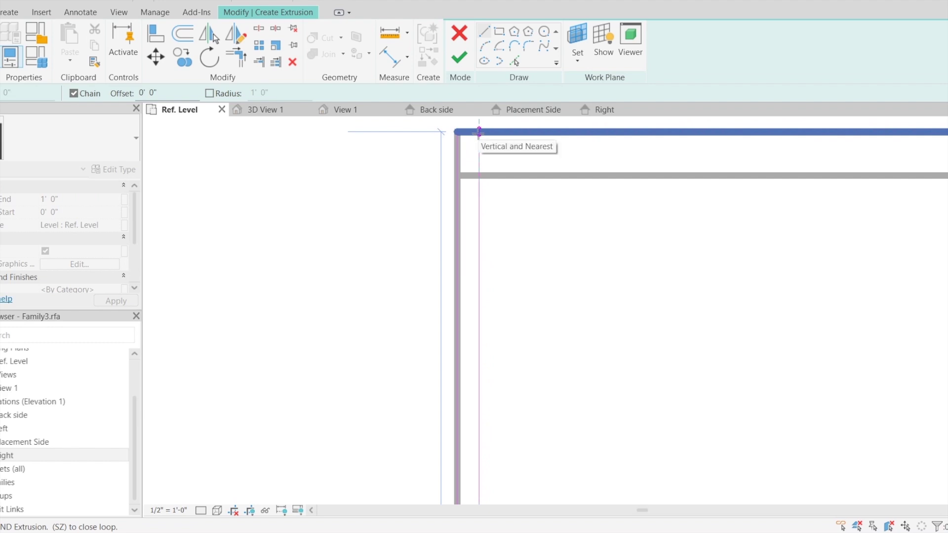
scroll(478, 132, "up", 2)
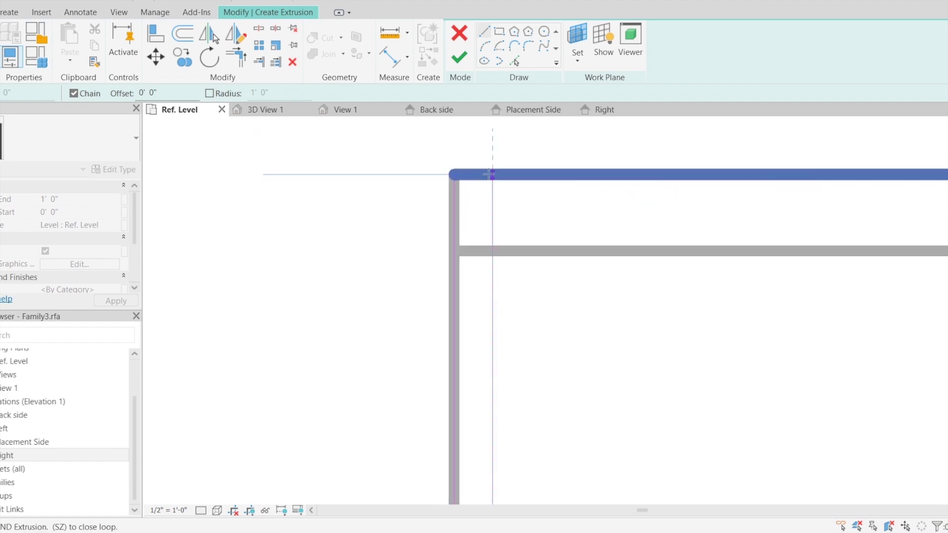
left_click(492, 175)
left_click(453, 174)
right_click(394, 153)
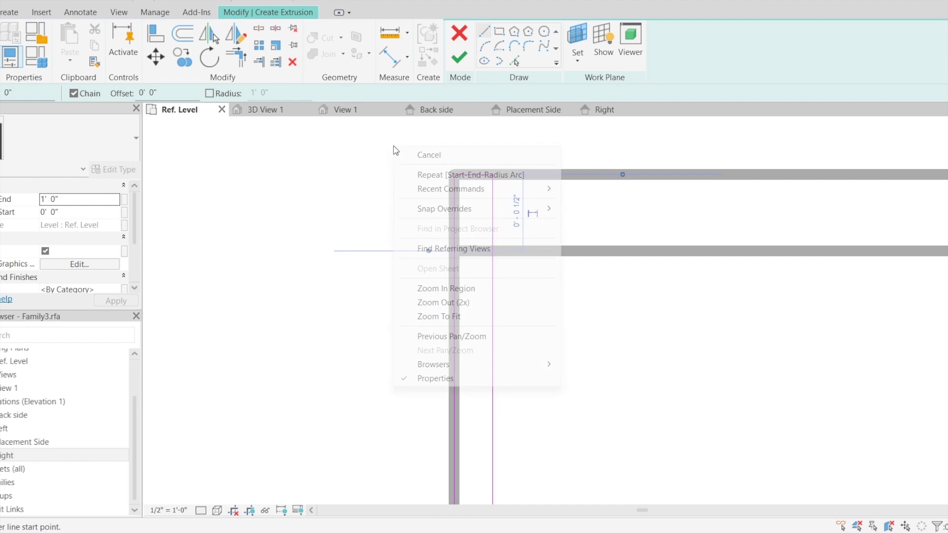
left_click(449, 151)
right_click(451, 148)
left_click(468, 155)
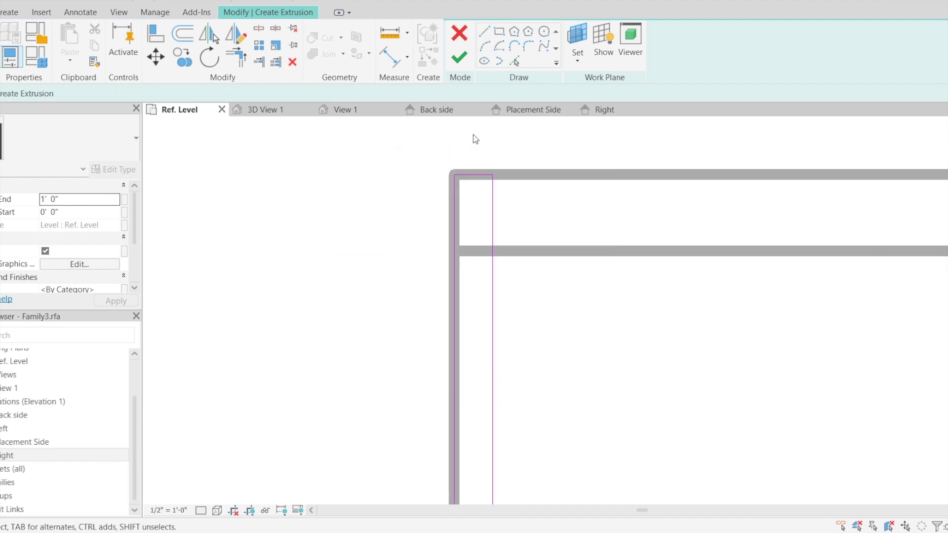
left_click(457, 59)
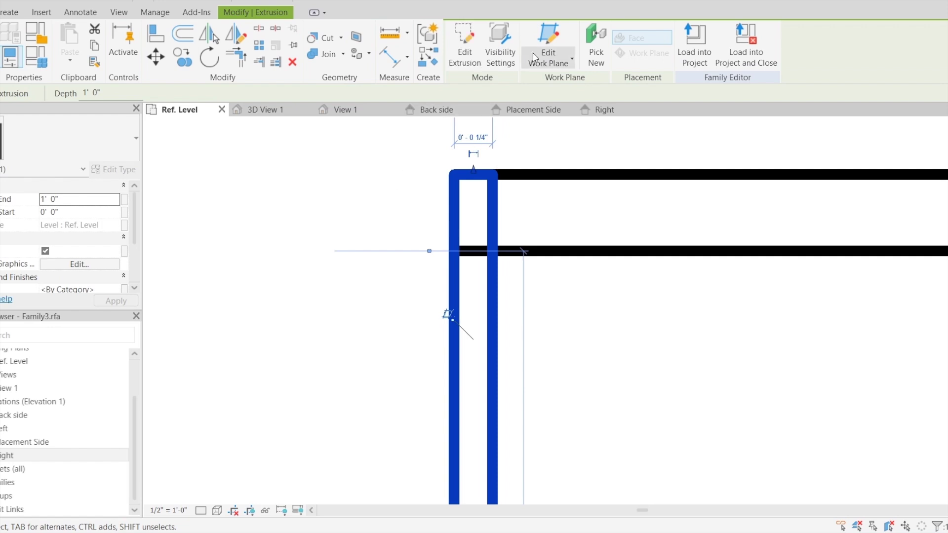
- In the Back side elevation, raise the side backsplash onto the countertop, with extrusion start 3' 0" and end 3' 4"
left_click(364, 109)
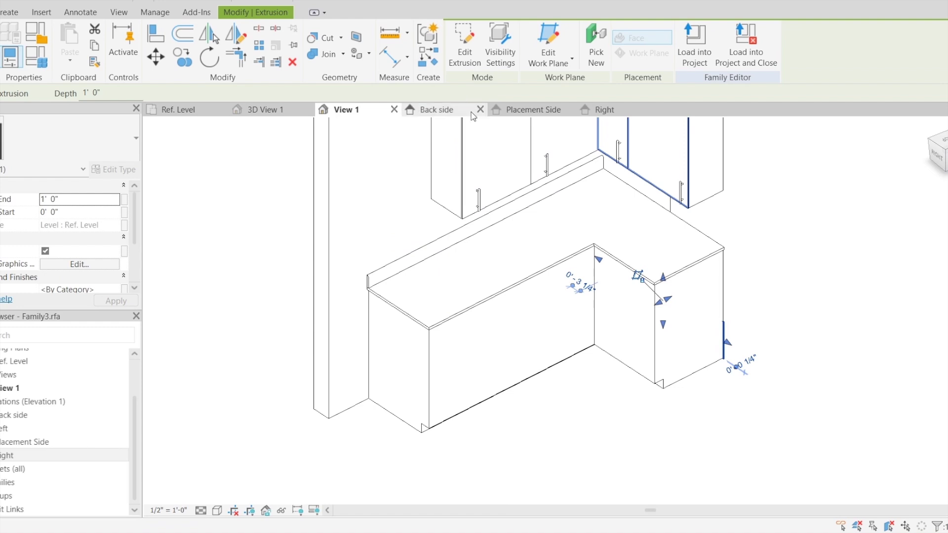
left_click(436, 110)
left_click_drag(393, 421, 390, 319)
left_click_drag(390, 473, 399, 342)
scroll(393, 340, "up", 3)
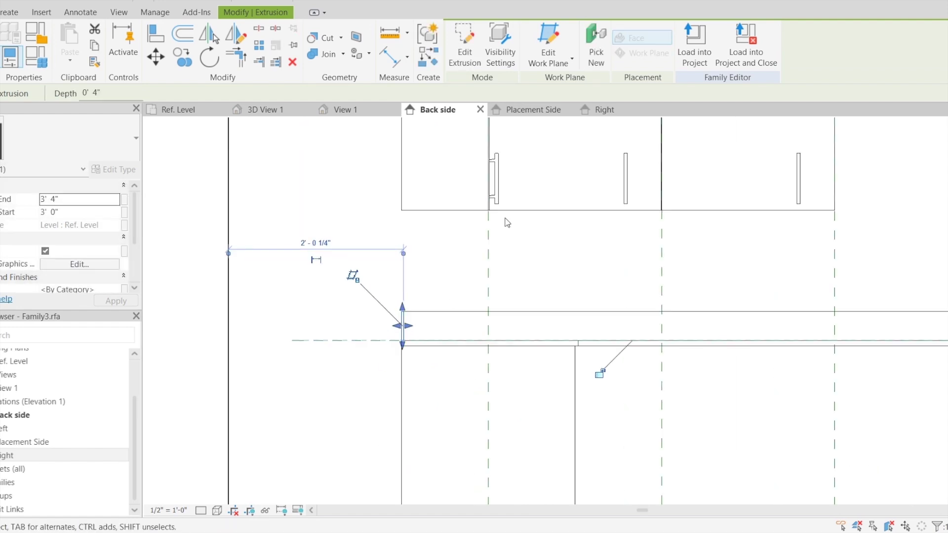
- Check the backsplashes and the whole cabinet assembly in View 1 from a lower front angle
left_click(342, 109)
left_click(893, 193)
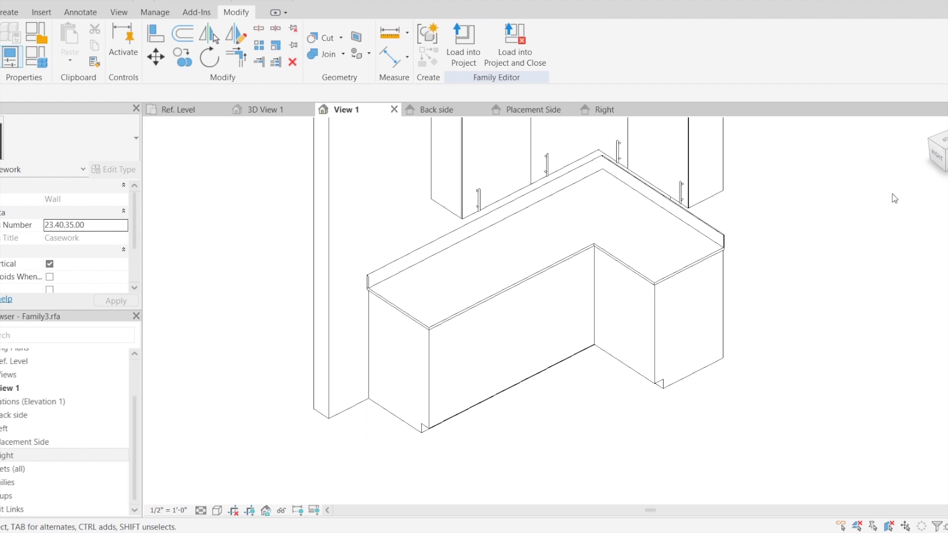
left_click(937, 164)
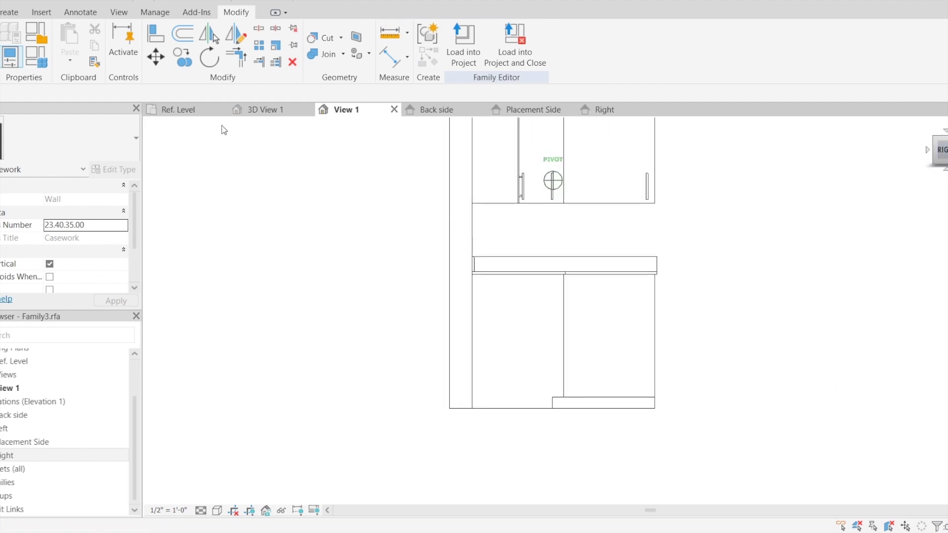
left_click_drag(938, 164, 843, 138)
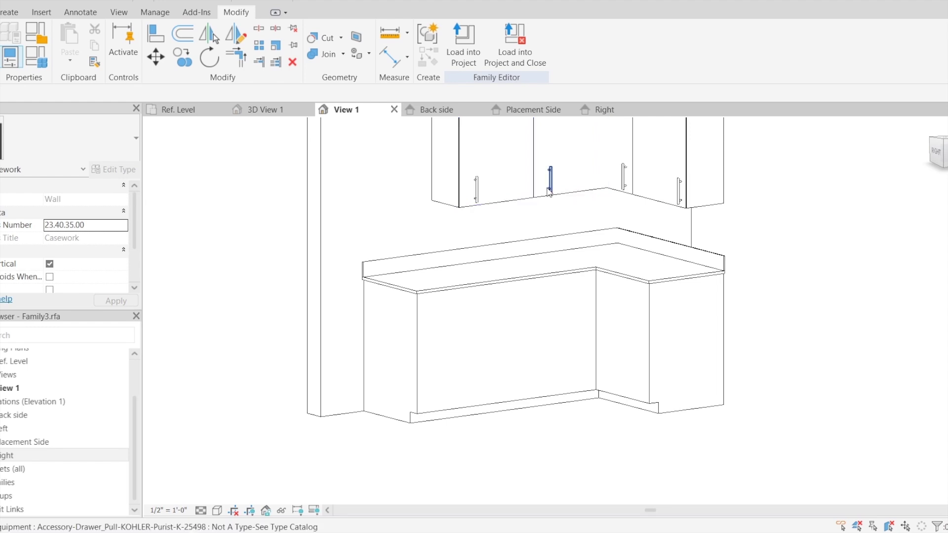
middle_click_drag(526, 226, 537, 311)
scroll(558, 181, "down", 1)
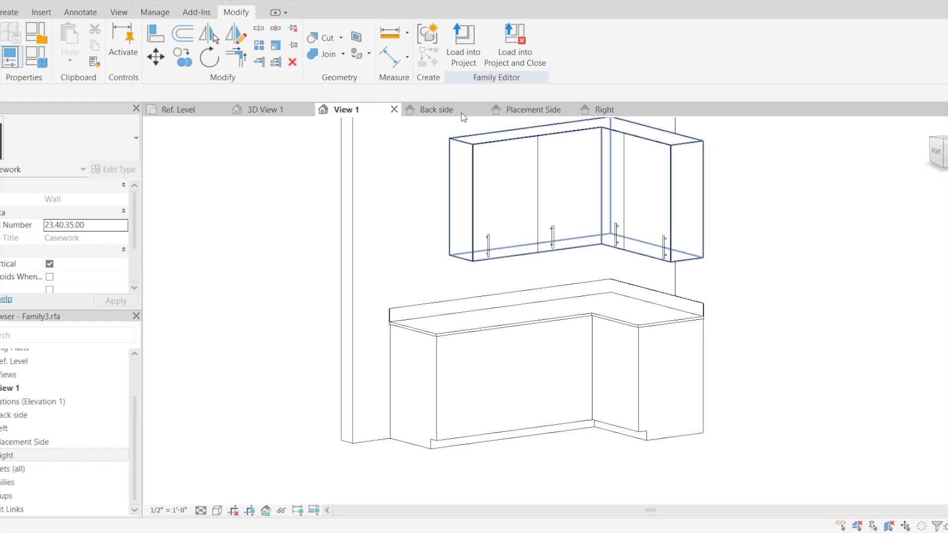
- In the Back side elevation, start an extrusion and sketch a 1' 10" wide door rectangle between countertop and toe kick at the long run's free end
left_click(424, 115)
scroll(557, 235, "down", 3)
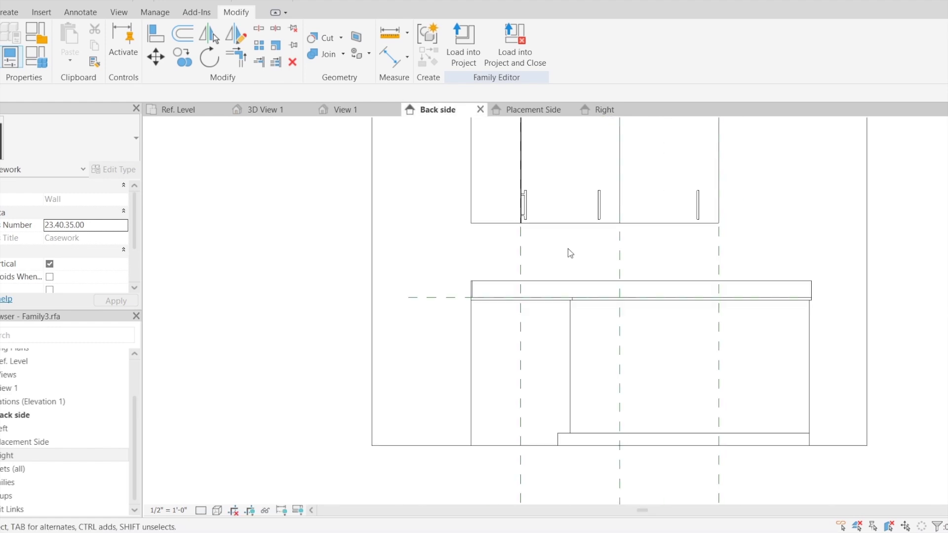
scroll(862, 458, "up", 4)
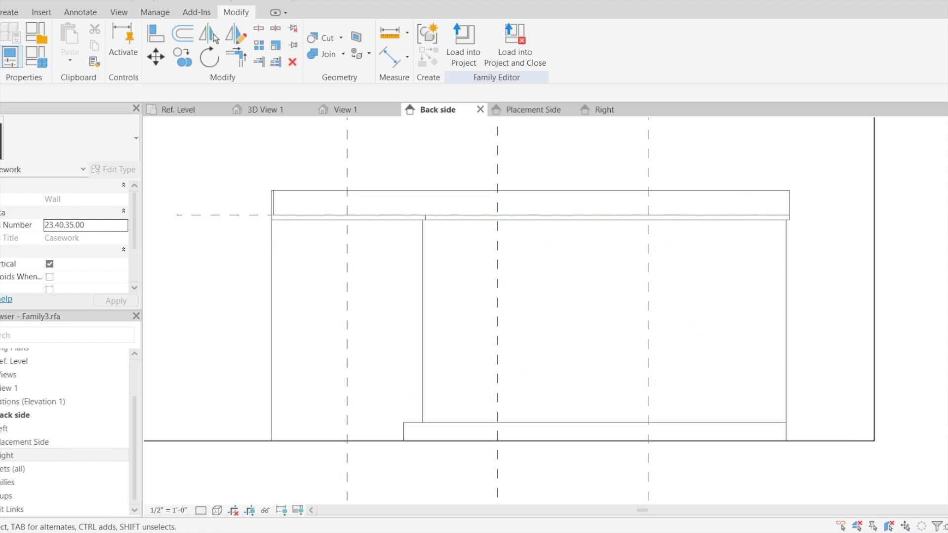
left_click(9, 13)
left_click(72, 39)
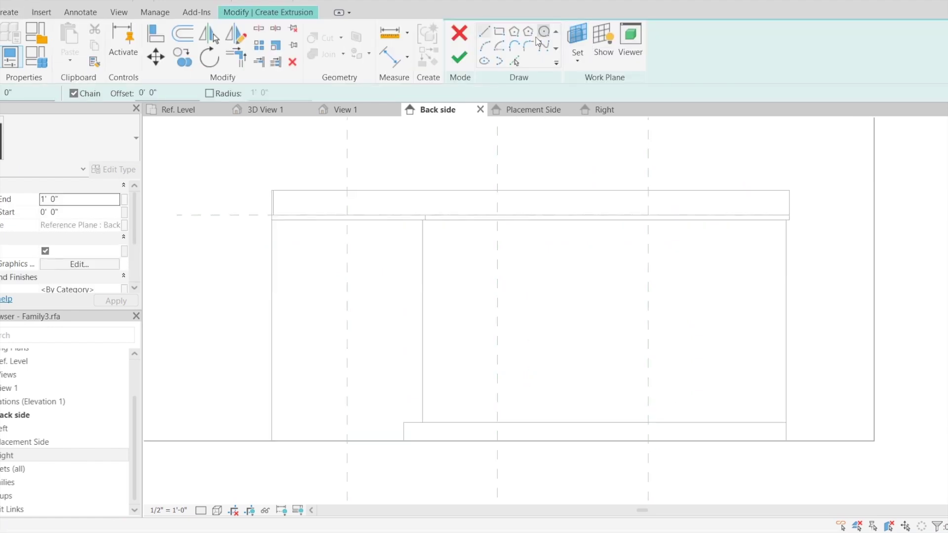
left_click(500, 33)
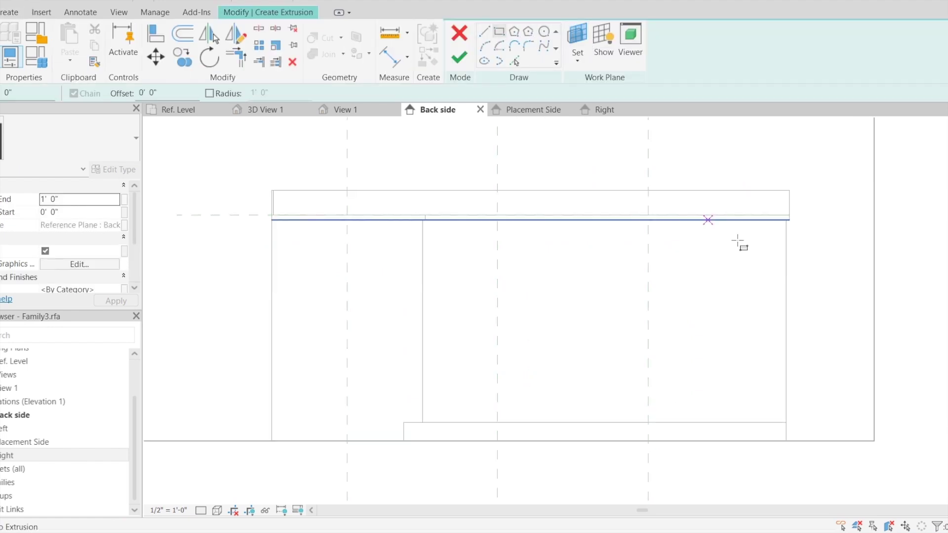
left_click(786, 220)
left_click(648, 422)
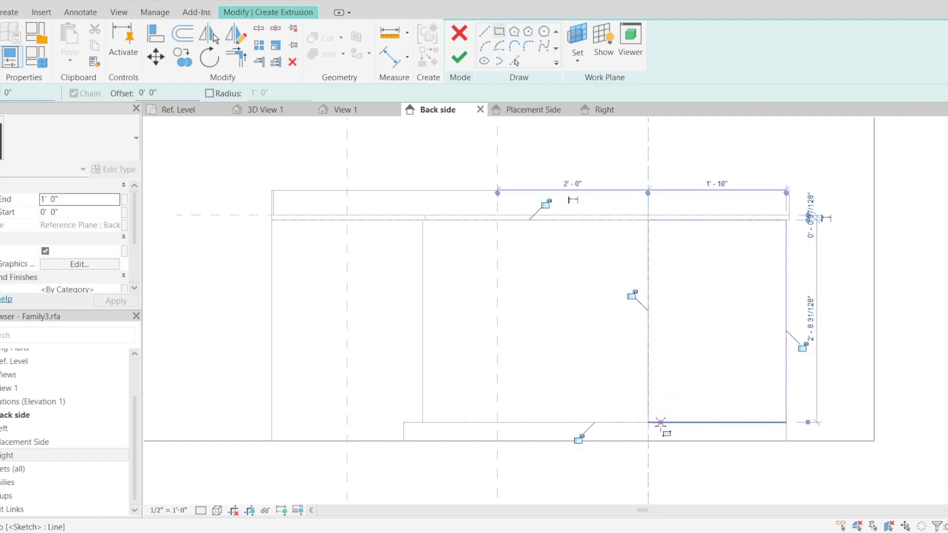
key("Escape")
key("Escape")
- Nudge the door rectangle's inner vertical line slightly off the reference plane to leave a gap for the neighbouring door
left_click_drag(626, 195, 819, 460)
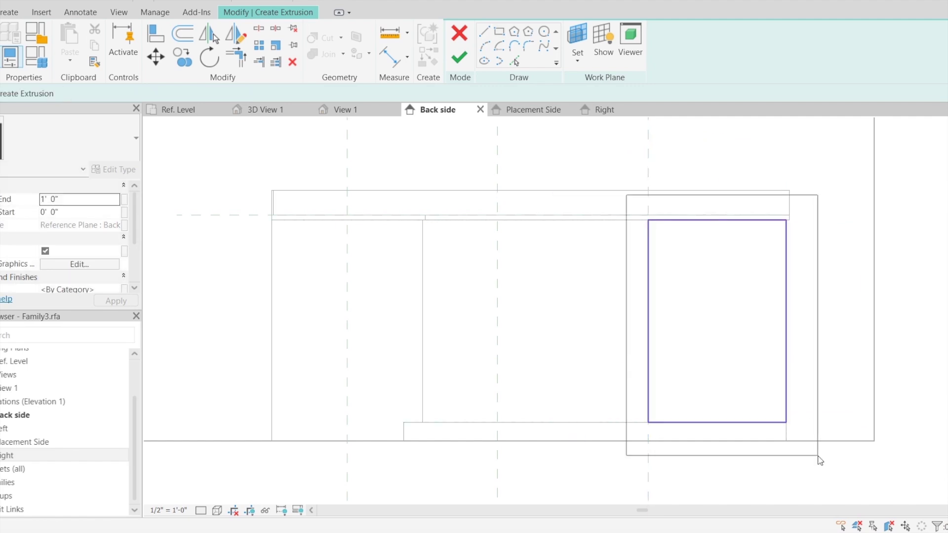
scroll(647, 222, "up", 5)
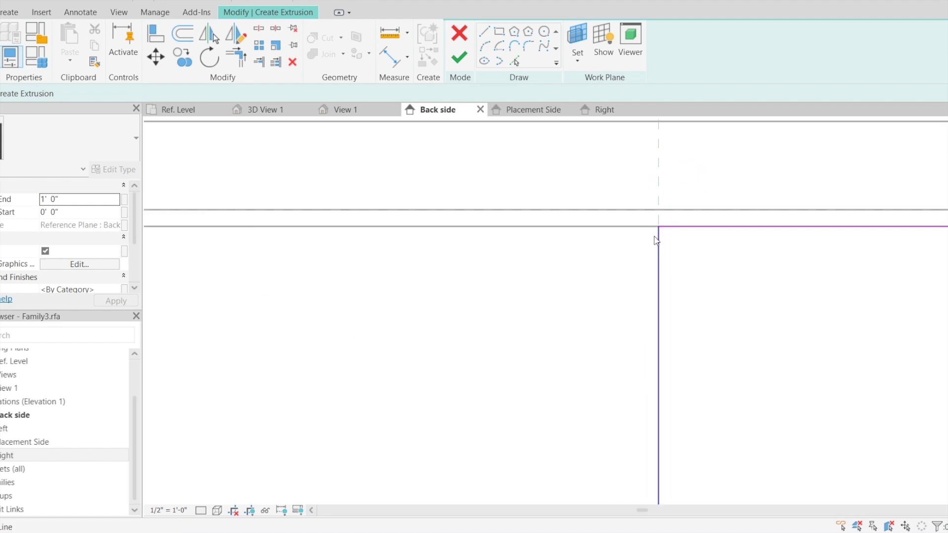
left_click(656, 238)
scroll(658, 239, "up", 2)
key("Right")
scroll(661, 234, "down", 4)
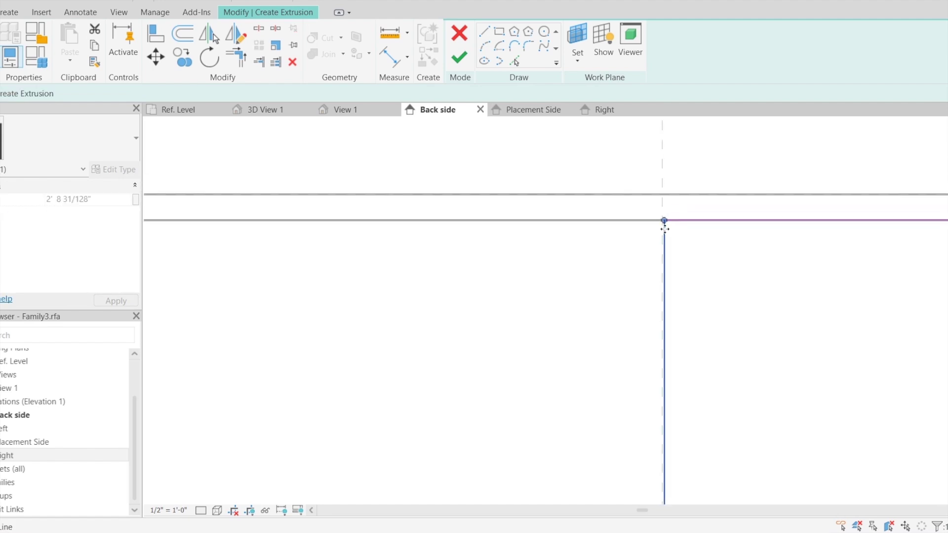
scroll(655, 194, "down", 3)
key("Escape")
- Mirror the four lines of the door rectangle about the adjacent reference plane, keeping the original
mouse_move(645, 166)
left_mouse_down()
mouse_move(832, 431)
mouse_move(818, 426)
left_mouse_up()
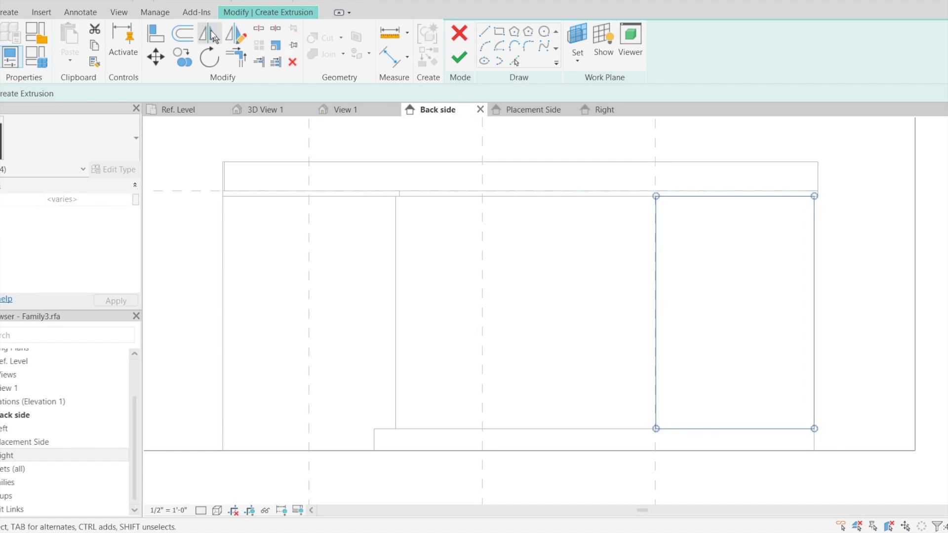
left_click(213, 34)
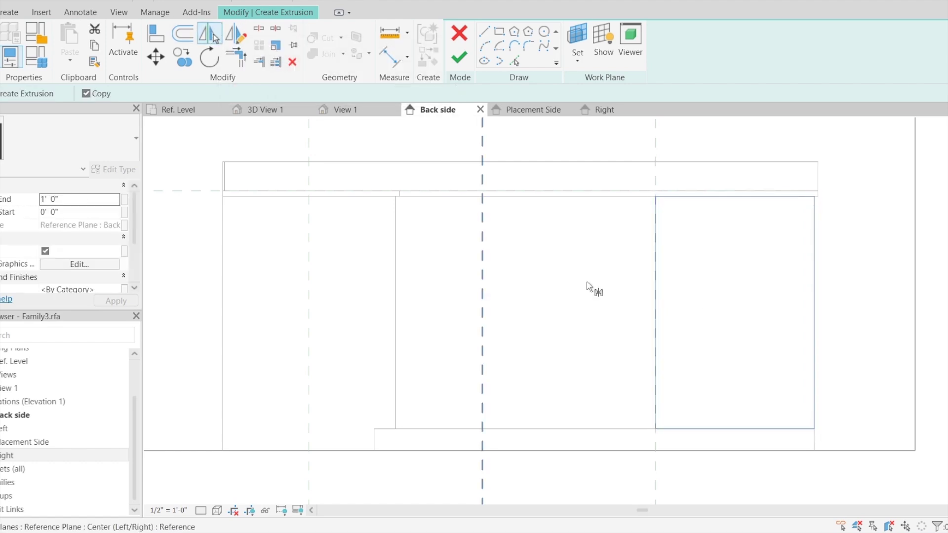
left_click(655, 153)
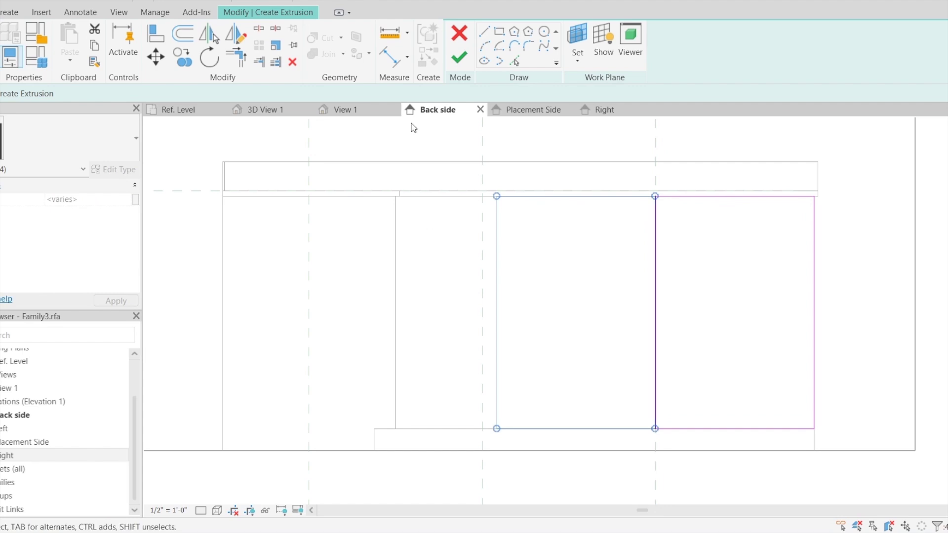
middle_click_drag(523, 230, 563, 221)
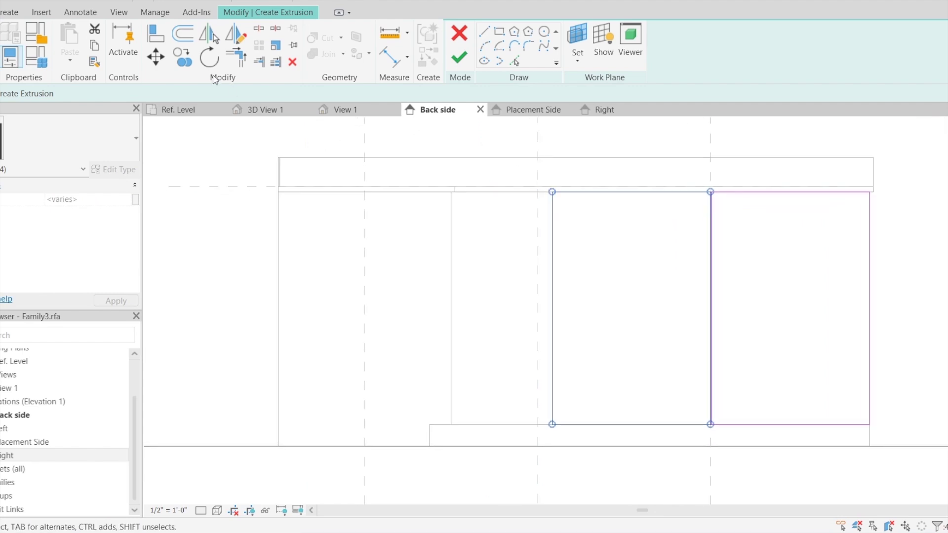
- Copy the mirrored door rectangle once more along the long run, leaving a narrow gap beside the second door
left_click(183, 57)
scroll(713, 434, "up", 3)
left_click(714, 430)
middle_click_drag(711, 424, 576, 421)
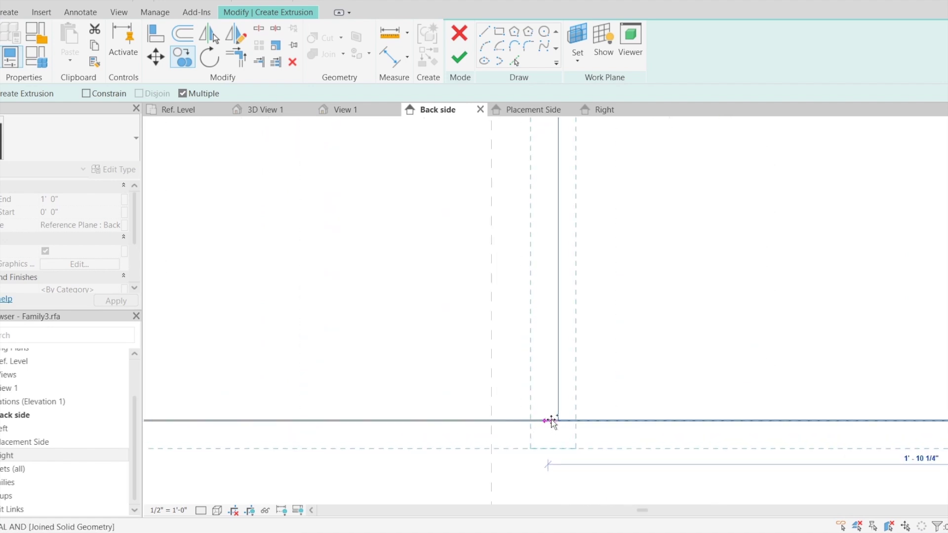
scroll(549, 421, "up", 5)
left_click(567, 425)
scroll(618, 426, "down", 6)
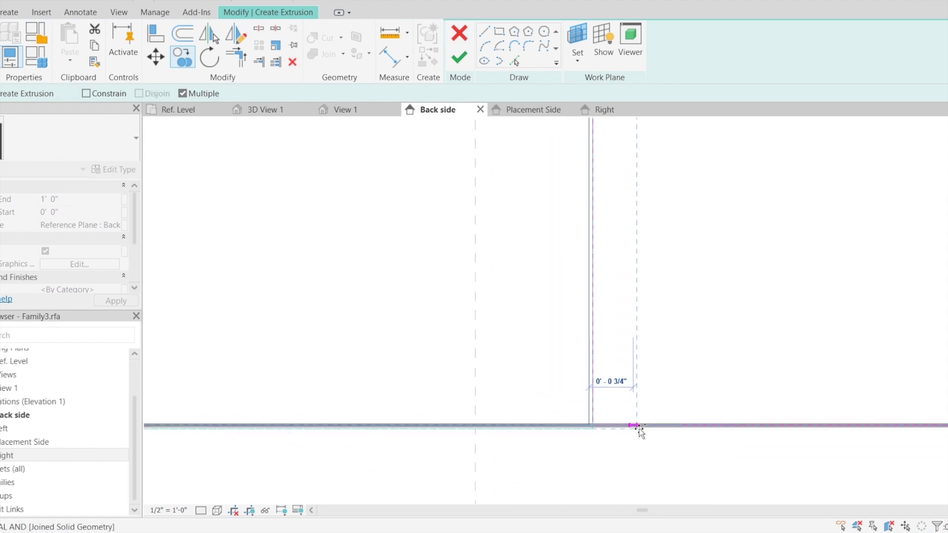
key("Escape")
key("Escape")
scroll(618, 375, "down", 3)
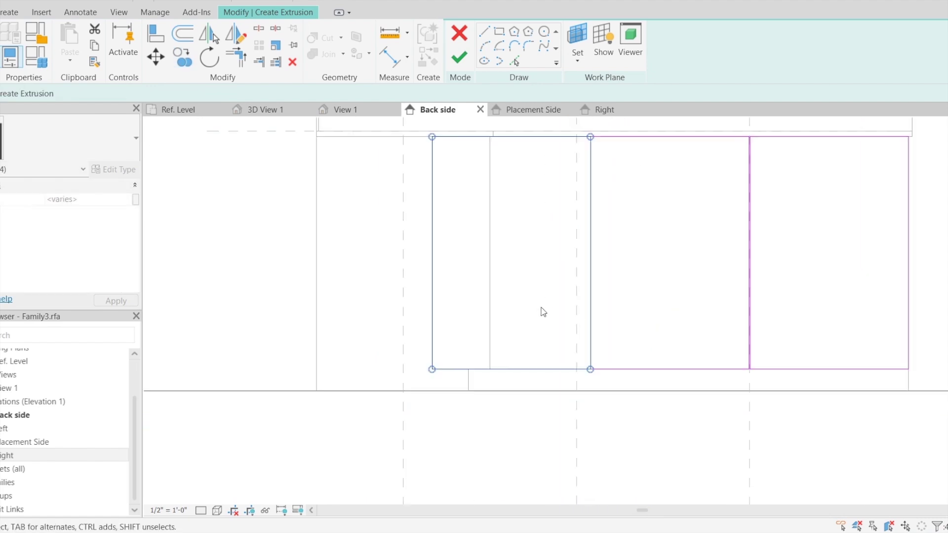
- Pull the third door rectangle's outer line in to the short leg's cabinet edge and finish the extrusion
left_click(434, 216)
left_click(436, 227)
left_click(433, 230)
left_click_drag(459, 233, 494, 242)
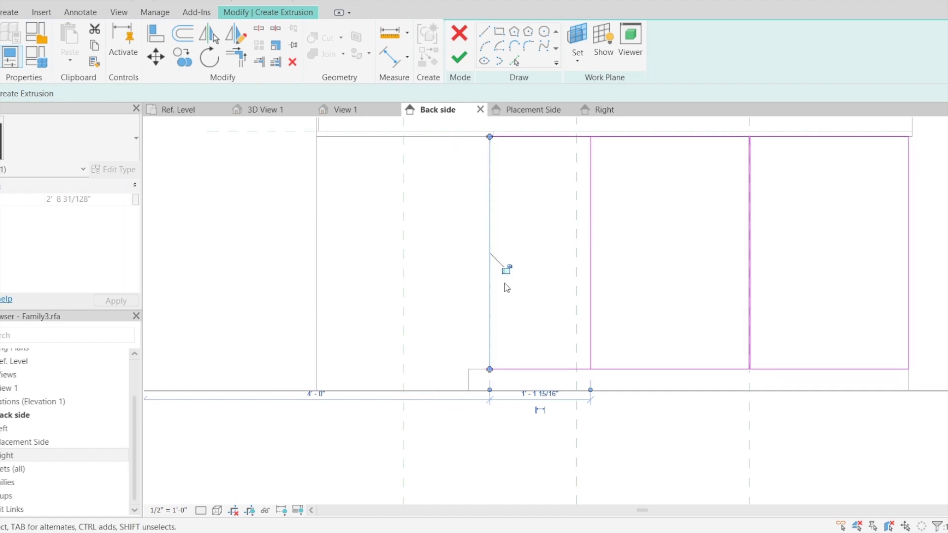
scroll(503, 269, "down", 1)
key("Escape")
left_click(459, 60)
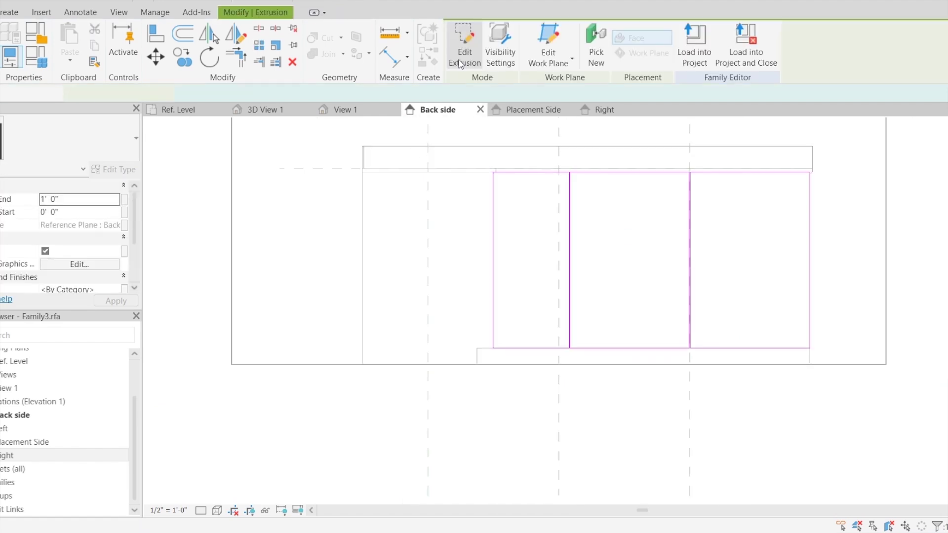
- In the Right elevation, move the door extrusion out of the wall toward the cabinet front, with end about -1' 5 13/64" and start -2' 1 255/256"
left_click(372, 112)
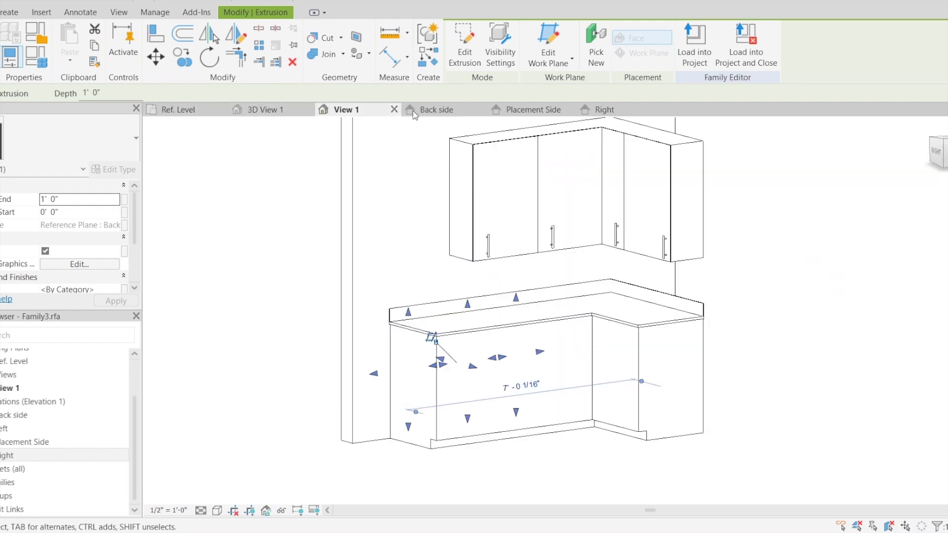
left_click(604, 109)
scroll(550, 194, "down", 4)
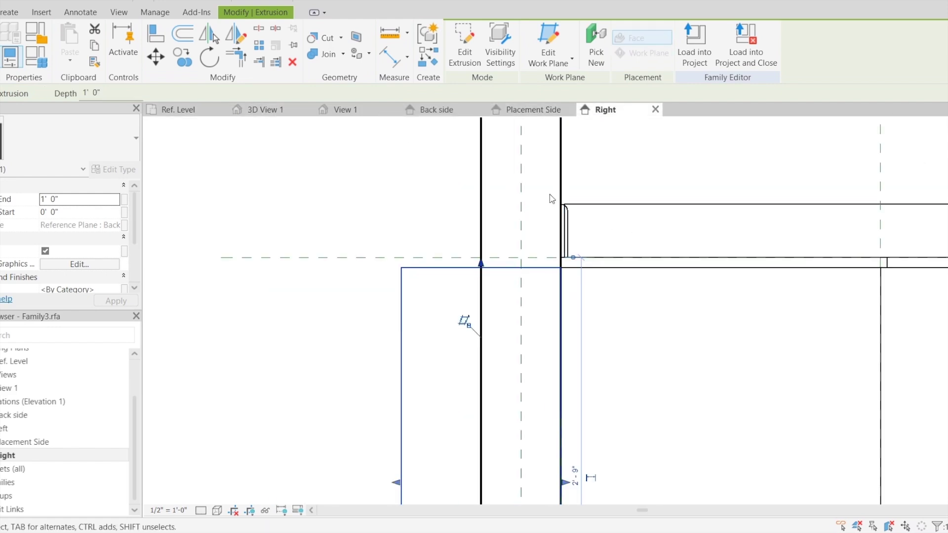
scroll(555, 197, "down", 3)
scroll(545, 269, "up", 3)
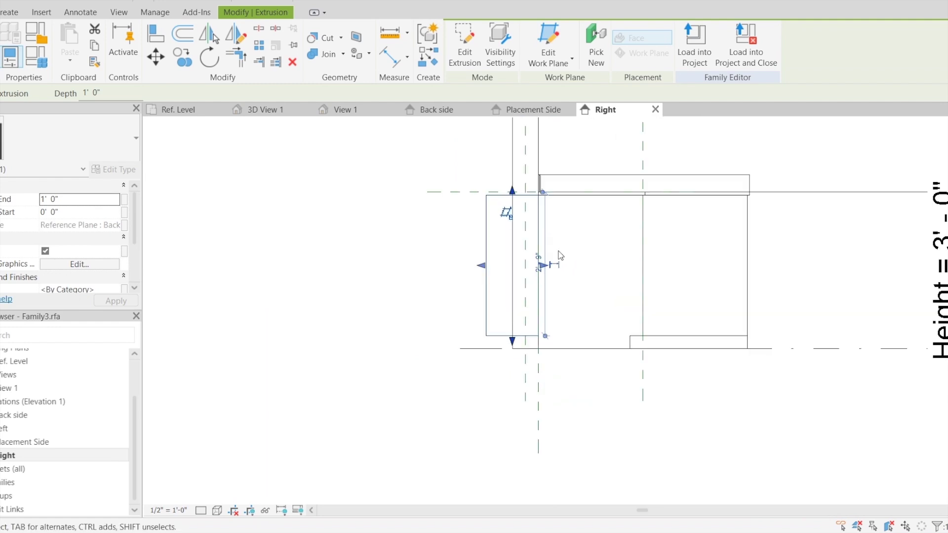
scroll(544, 269, "up", 3)
left_click_drag(543, 256, 833, 280)
scroll(707, 269, "down", 1)
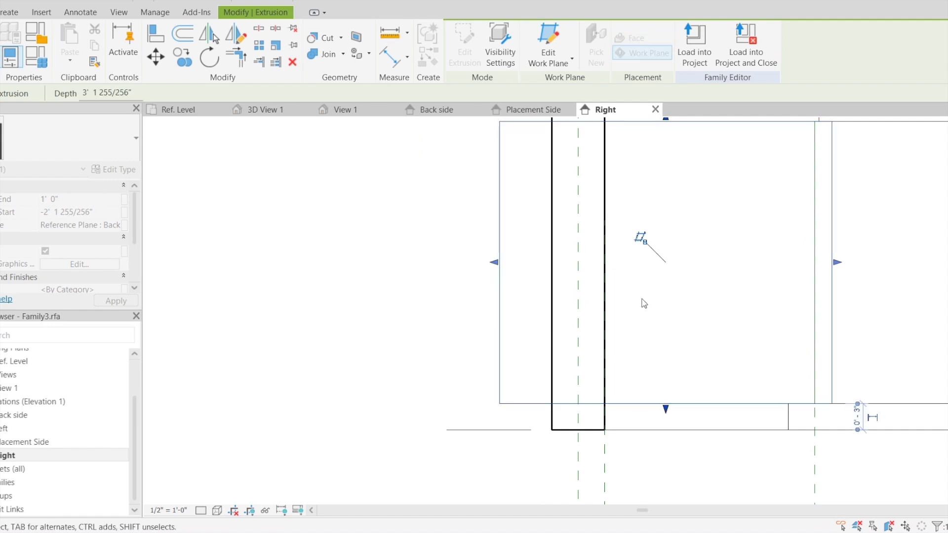
left_click_drag(494, 265, 785, 306)
middle_click_drag(785, 307, 605, 340)
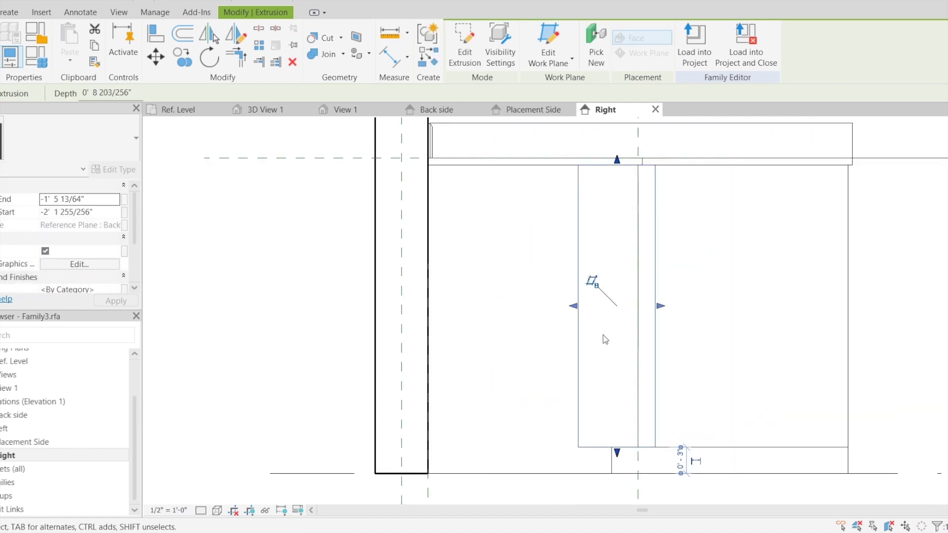
- Thin the doors against the cabinet front, with extrusion end -2' 0" and start -2' 0 75/256", and check them in View 1
left_click_drag(574, 306, 602, 308)
scroll(647, 306, "up", 3)
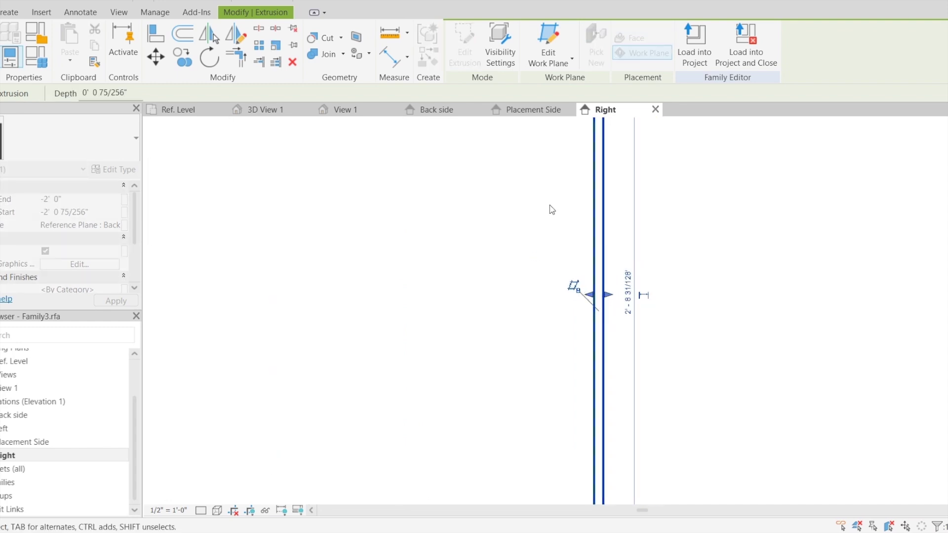
scroll(550, 209, "down", 2)
left_click(473, 191)
left_click(358, 113)
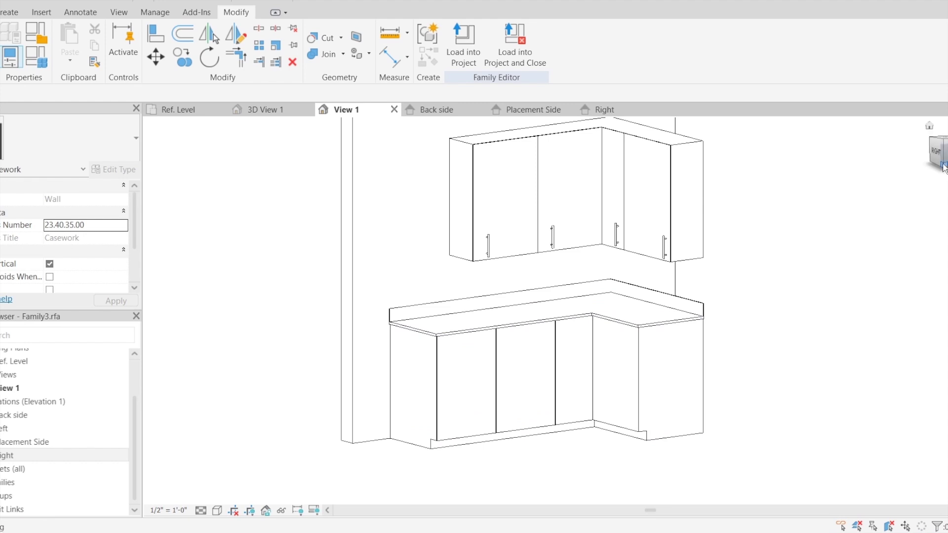
- In the Right elevation, start an extrusion and sketch a 2' 0" wide door rectangle on the short leg, from the countertop's underside to the toe kick
left_click(606, 112)
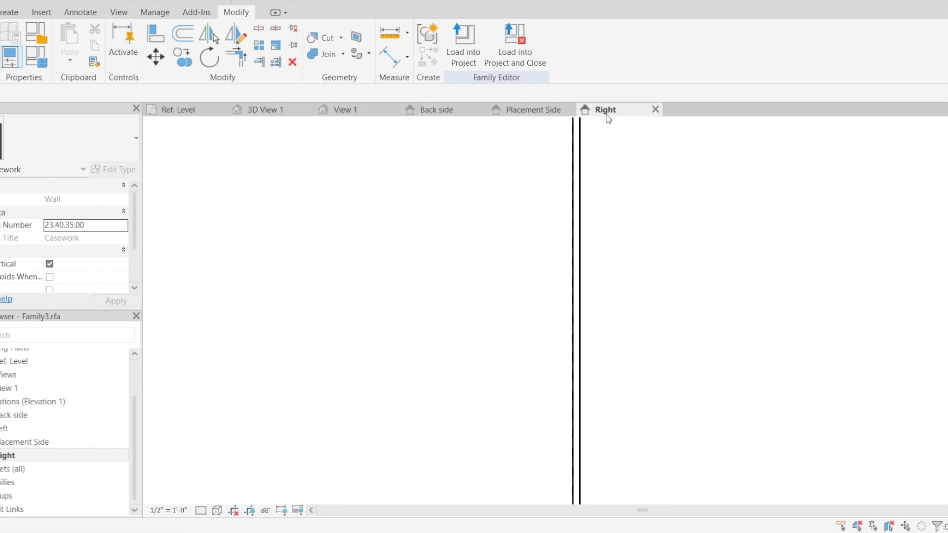
scroll(628, 205, "down", 6)
scroll(627, 192, "down", 1)
scroll(627, 193, "up", 4)
scroll(348, 217, "down", 1)
left_click(11, 12)
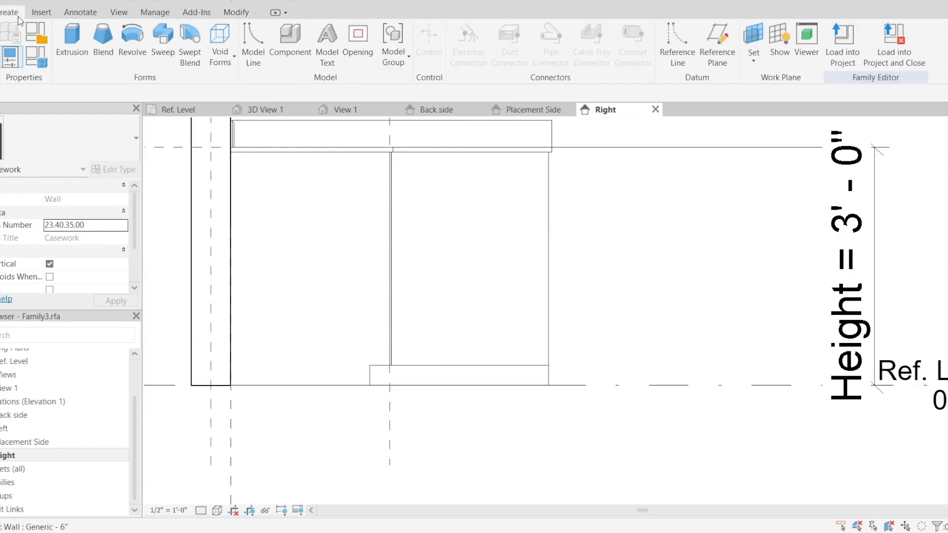
left_click(72, 42)
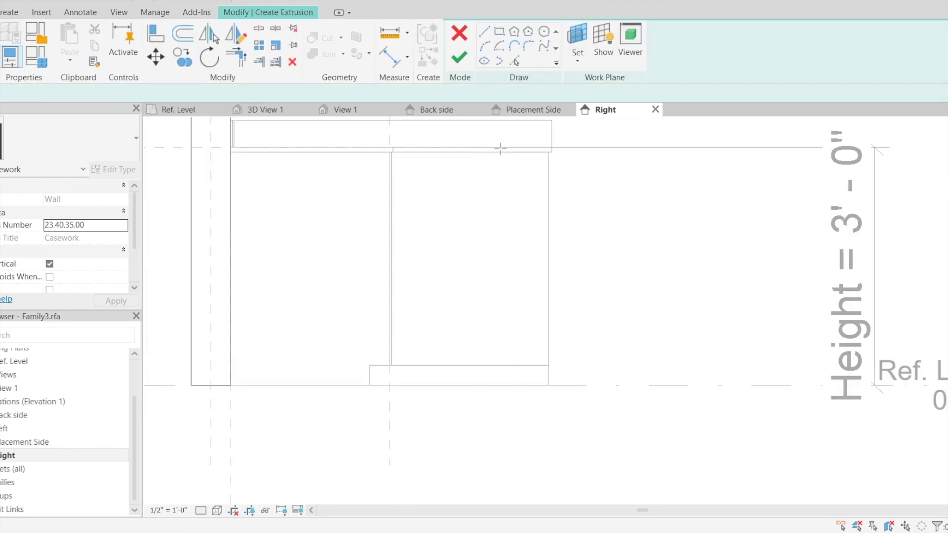
left_click(500, 34)
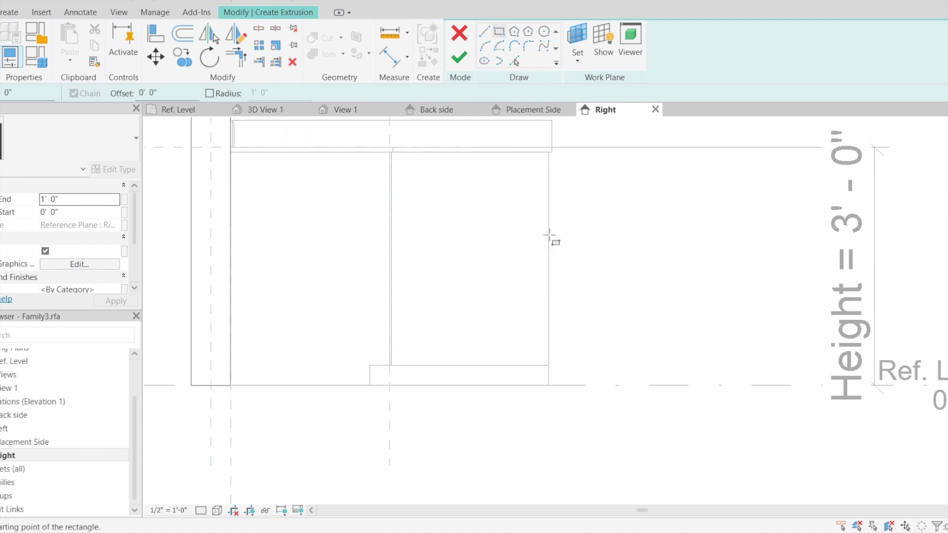
scroll(546, 153, "up", 2)
left_click(549, 152)
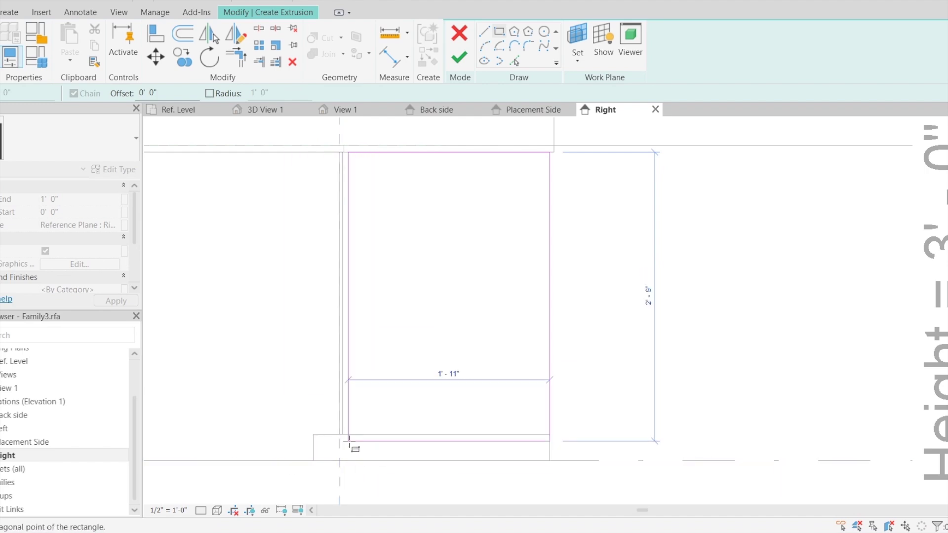
scroll(340, 441, "up", 2)
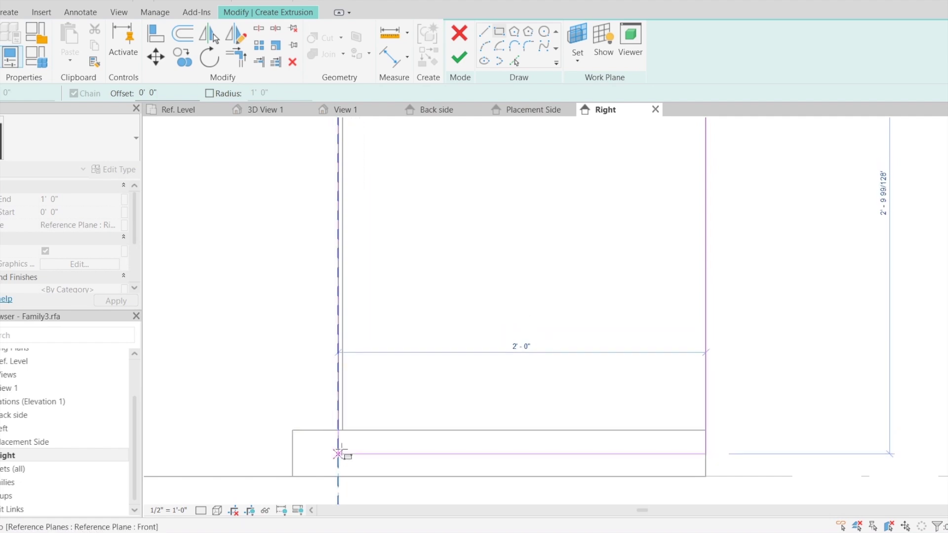
left_click(339, 439)
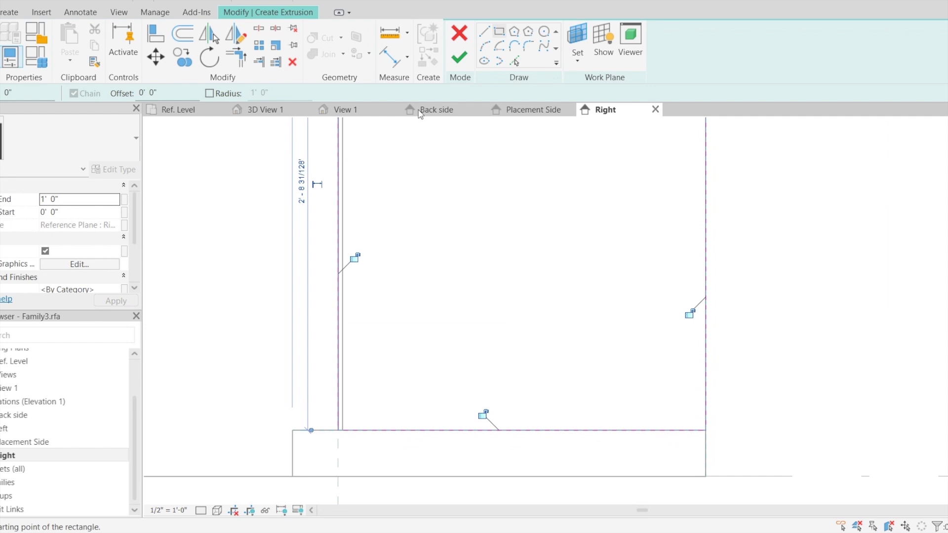
- Finish the short-leg door extrusion and, in the Back side elevation, pull its start face in to 0' 3 25/128"
left_click(460, 64)
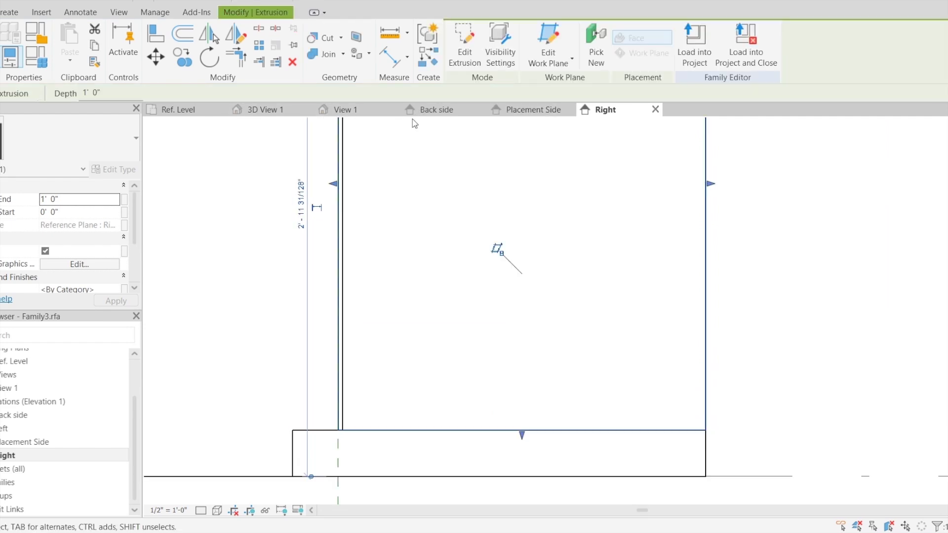
left_click(323, 110)
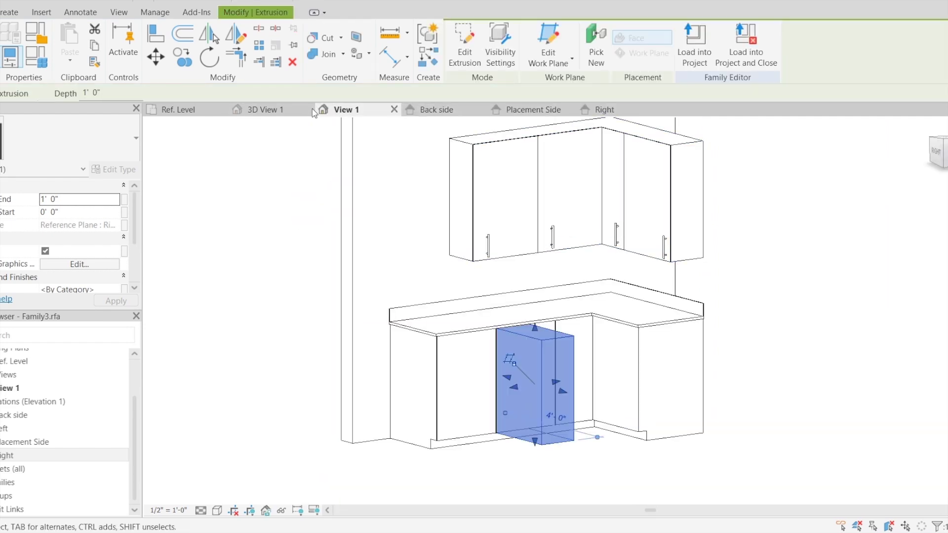
left_click(437, 109)
scroll(656, 257, "up", 3)
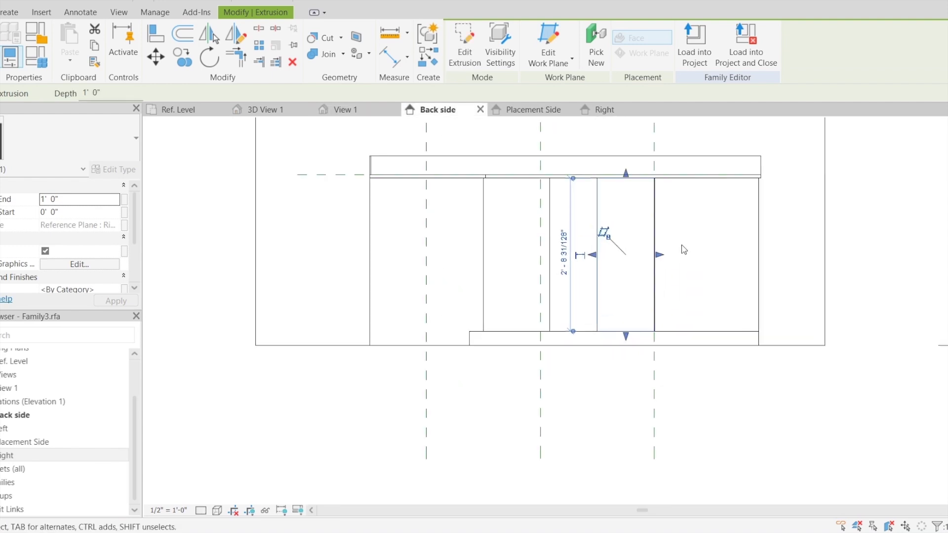
left_click_drag(651, 255, 621, 255)
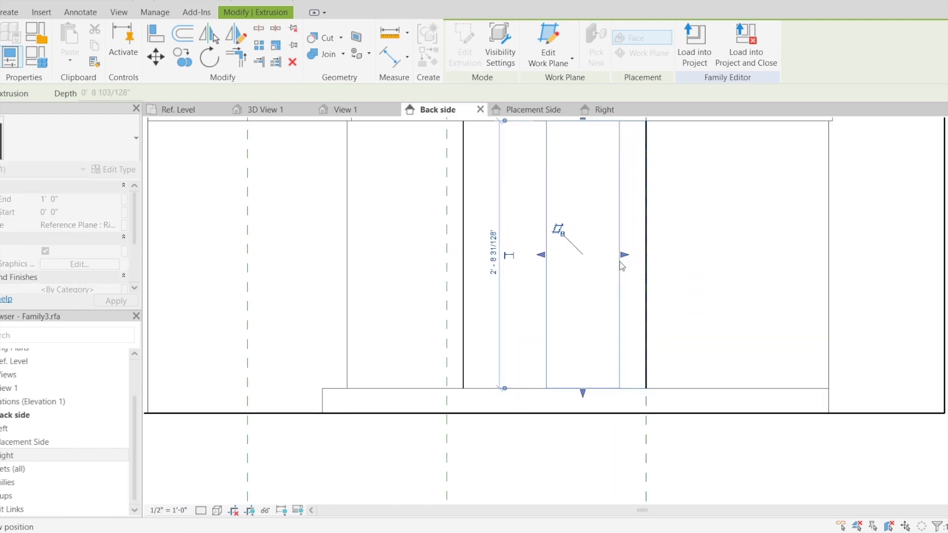
scroll(615, 298, "down", 3)
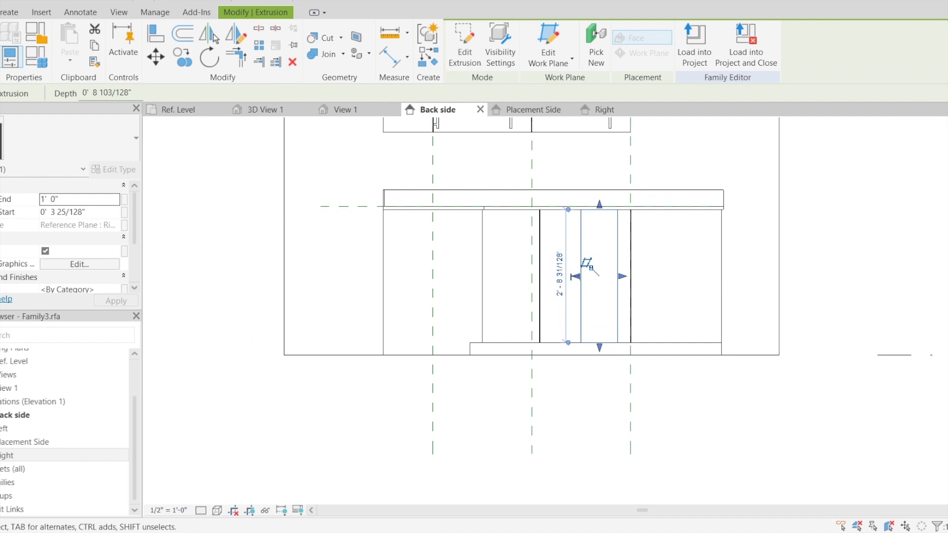
- Move the door extrusion out to the short leg's cabinet front and thin it to end 3' 0" and start 2' 11 3/8"
scroll(569, 273, "up", 3)
left_click_drag(582, 279, 433, 278)
left_click_drag(648, 278, 435, 309)
scroll(483, 320, "down", 4)
scroll(481, 266, "up", 3)
scroll(449, 328, "up", 3)
scroll(453, 316, "up", 2)
left_click(542, 256)
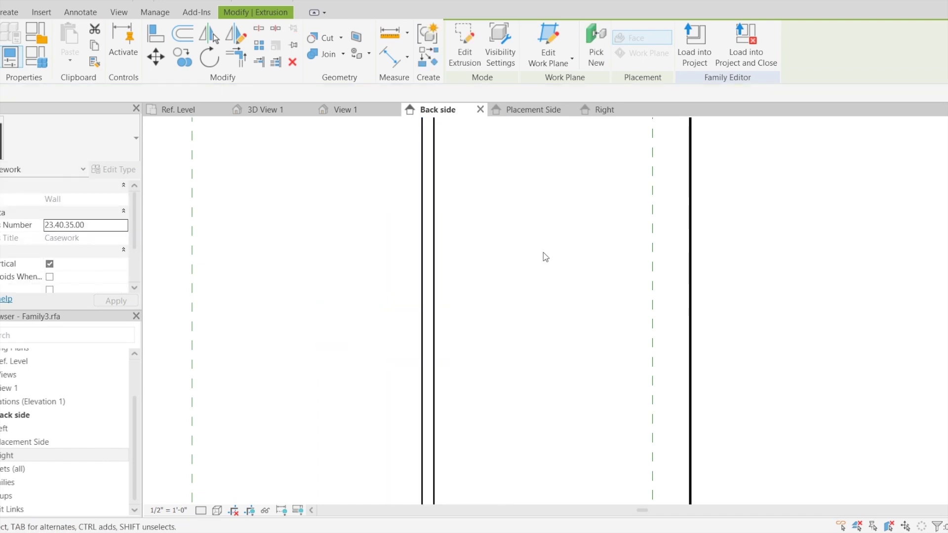
scroll(377, 124, "down", 1)
left_click(376, 109)
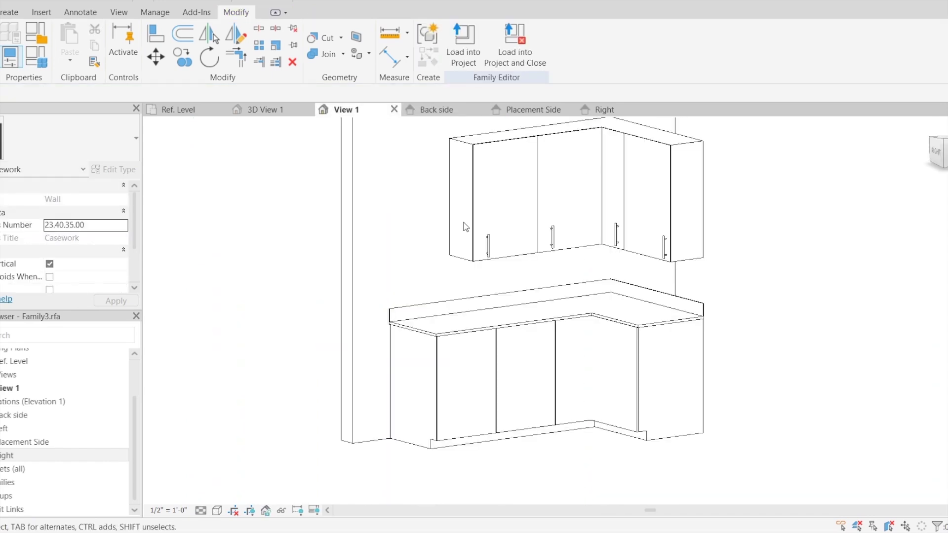
- Fine-tune the short-leg door's thickness at the cabinet front in the Back side elevation and check it in View 1
left_click(631, 364)
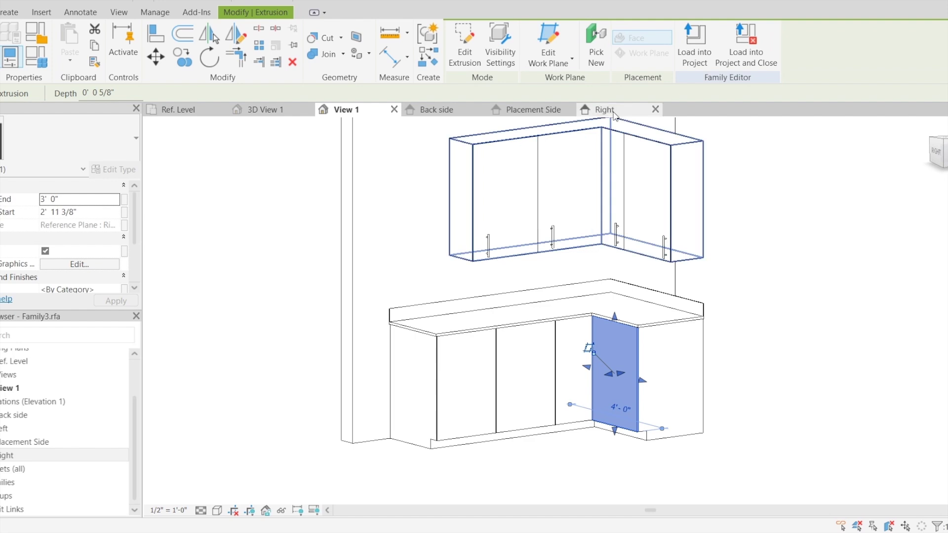
left_click(455, 108)
scroll(416, 258, "up", 2)
left_click_drag(417, 258, 400, 262)
left_click(454, 124)
left_click(364, 108)
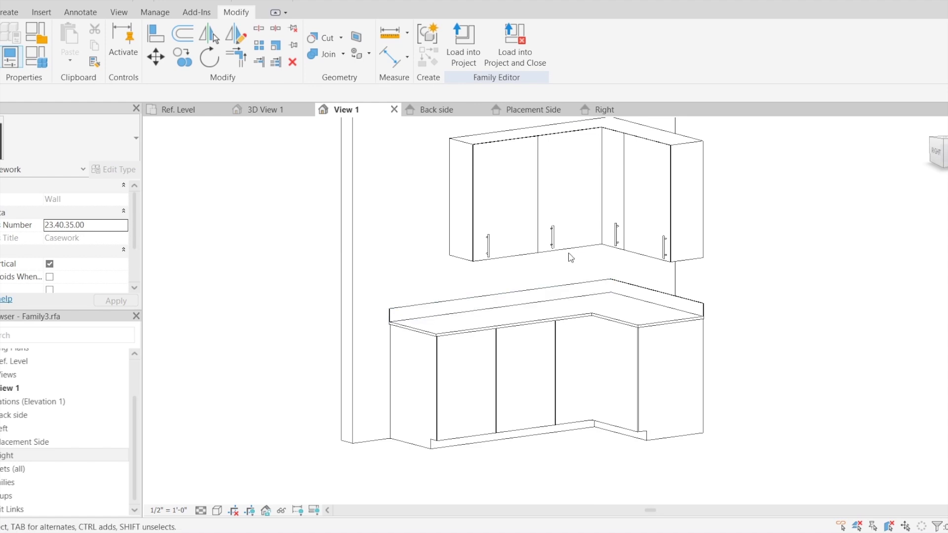
- Place Accessory-Drawer_Pull-KOHLER-Purist-K-25498 on the four base cabinet doors, vertical on the long leg and horizontal on the short leg
key("c")
key("m")
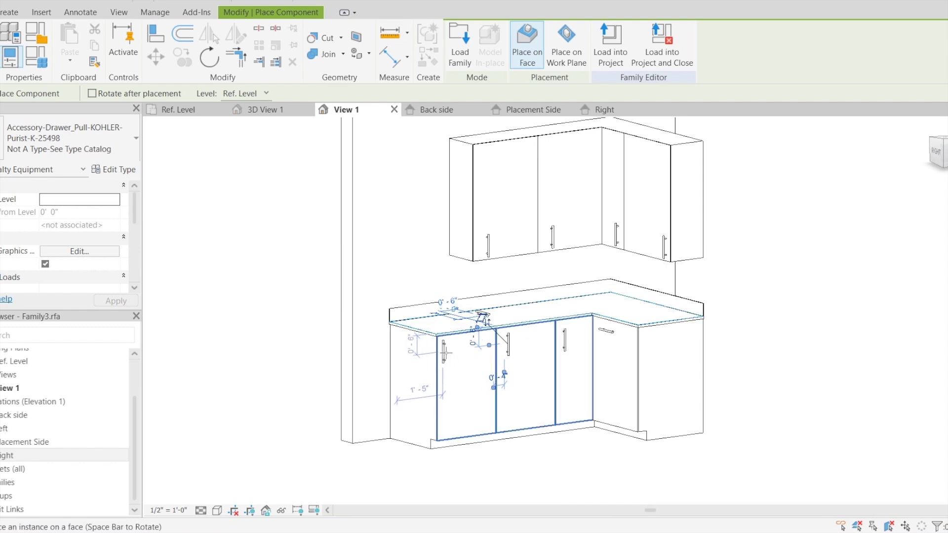
scroll(446, 353, "up", 5)
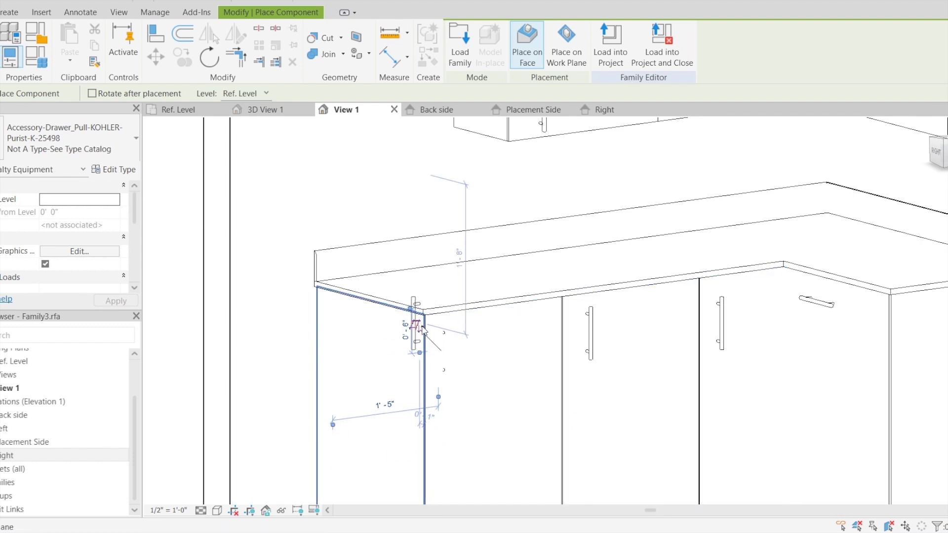
left_click(451, 348)
scroll(511, 355, "down", 3)
key("Escape")
key("Escape")
scroll(651, 348, "down", 3)
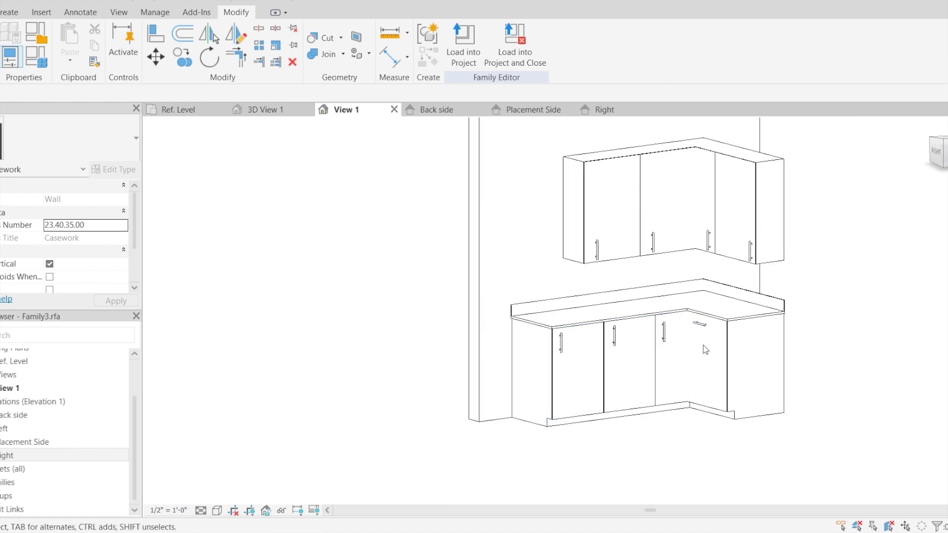
- In the Back side elevation, nudge the outermost long-leg door's pull up and outward, to 2' 6 1/2" above Ref. Level
left_click(425, 111)
scroll(540, 277, "down", 4)
scroll(770, 231, "up", 2)
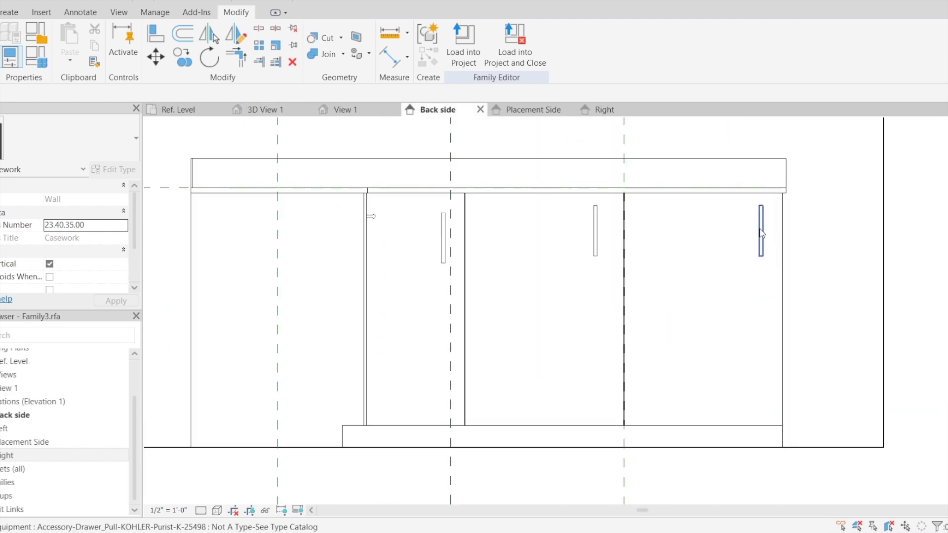
left_click(759, 229)
key("Up")
key("Up")
key("Right")
key("Right")
key("Down")
key("Down")
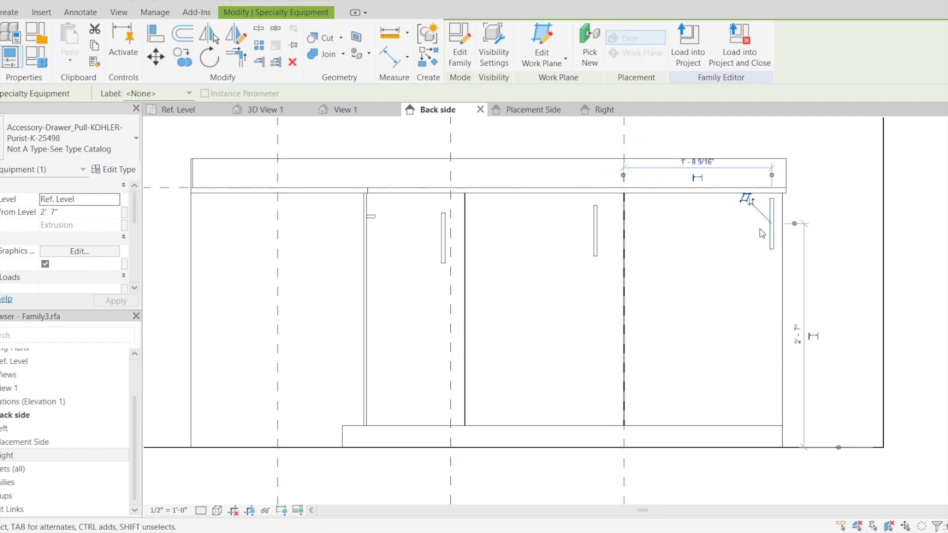
- Align the other two vertical base-door pulls to the height of the outermost one and check them in View 1
key("a")
key("l")
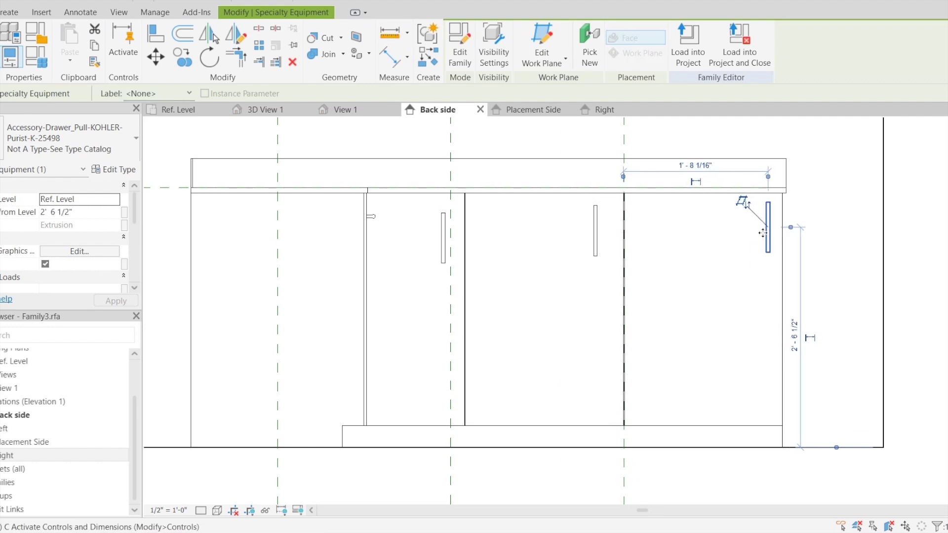
left_click(764, 231)
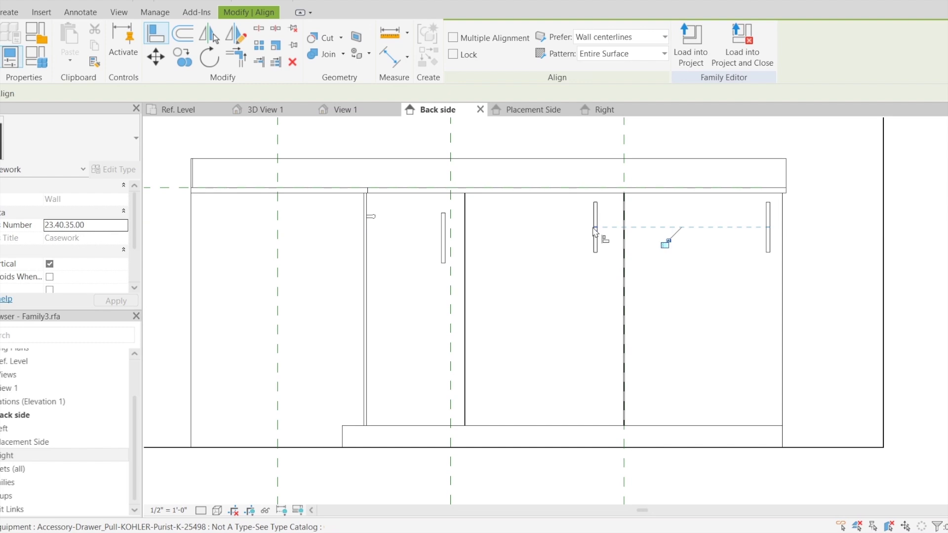
left_click(595, 229)
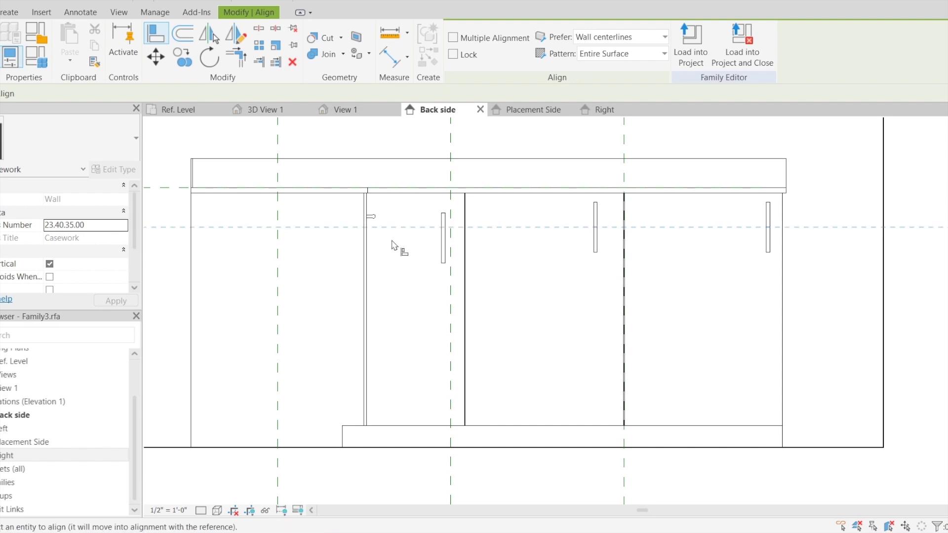
left_click(442, 246)
key("Escape")
key("Escape")
left_click(346, 109)
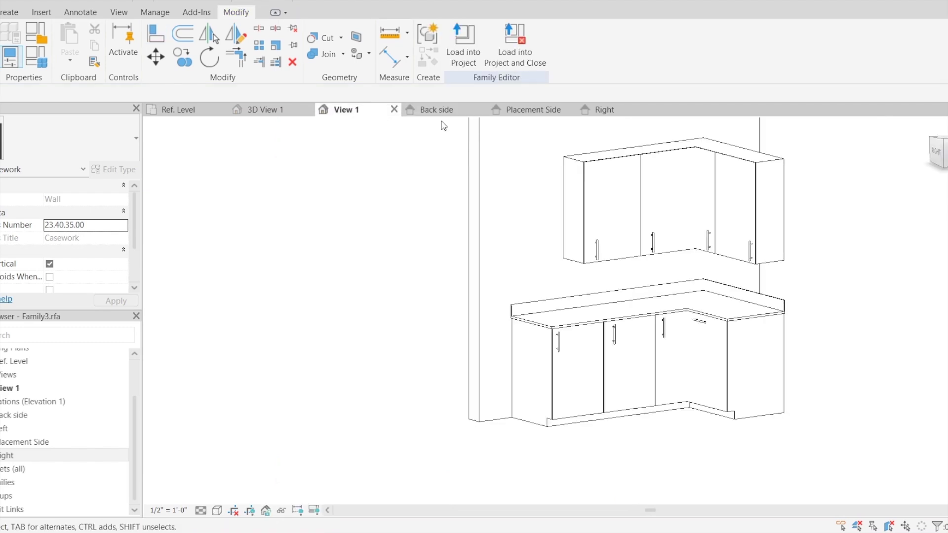
- In the Right elevation, shift the short-leg door's horizontal pull outward to 3' 3 1/2" from the wall's reference plane and check View 1
left_click(599, 109)
scroll(557, 381, "down", 5)
scroll(548, 261, "up", 2)
left_click(546, 255)
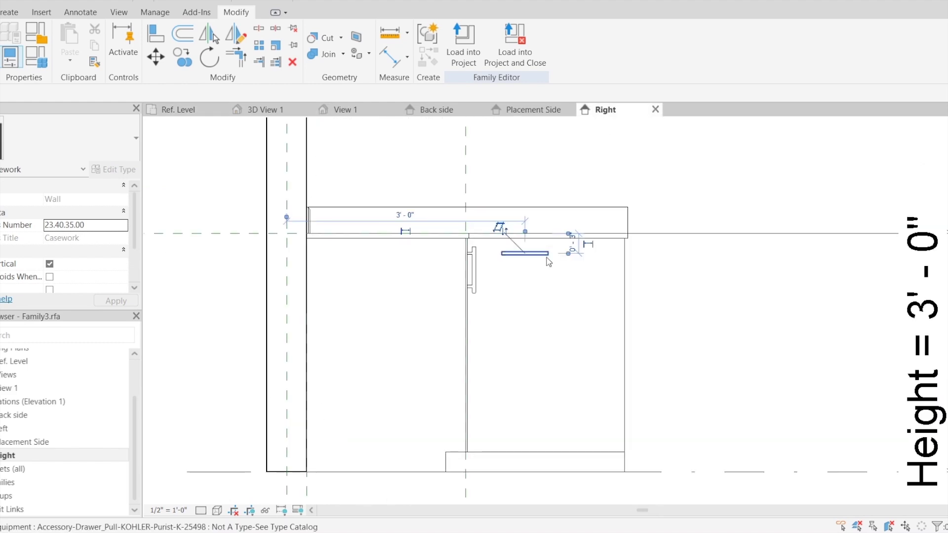
left_click_drag(546, 256, 556, 257)
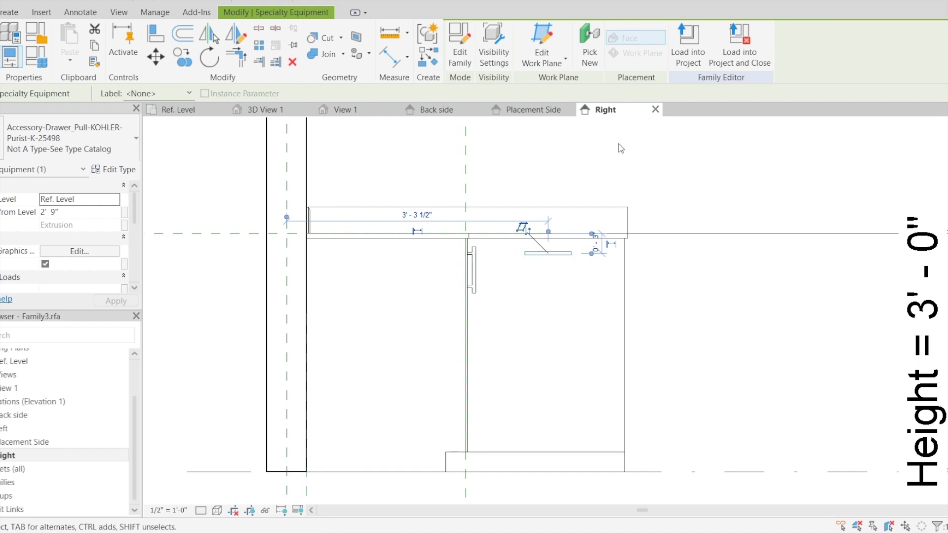
left_click(620, 147)
left_click(345, 109)
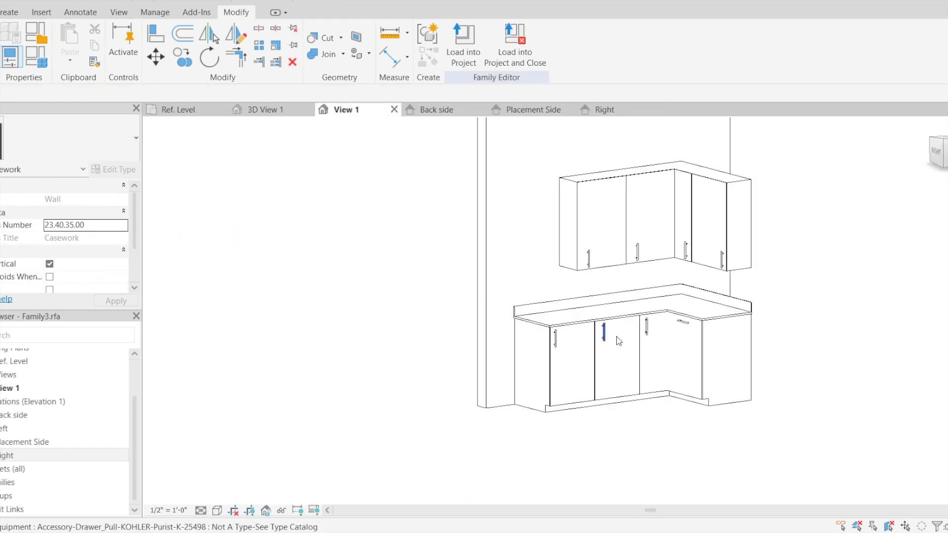
- Load the family into the sample house project, overwriting the existing version of Family3
scroll(642, 385, "up", 3)
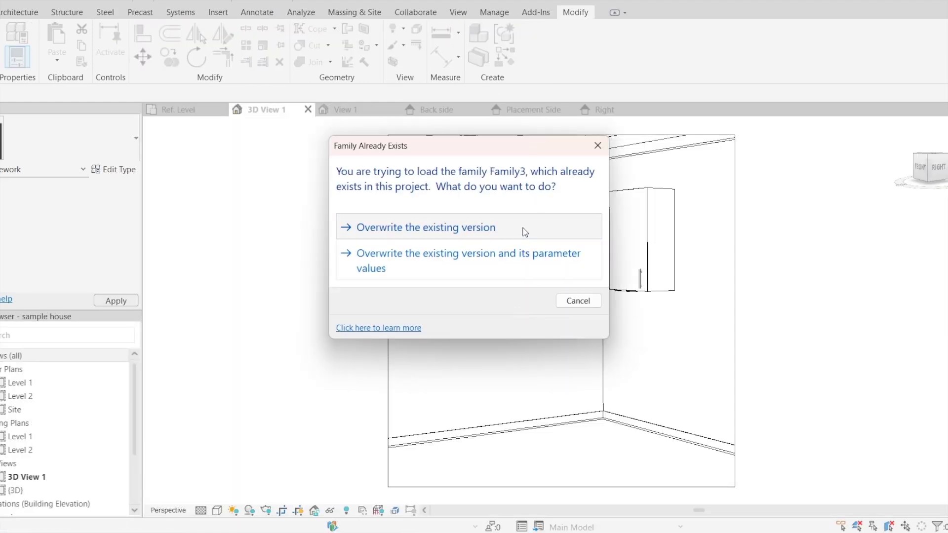
left_click(525, 232)
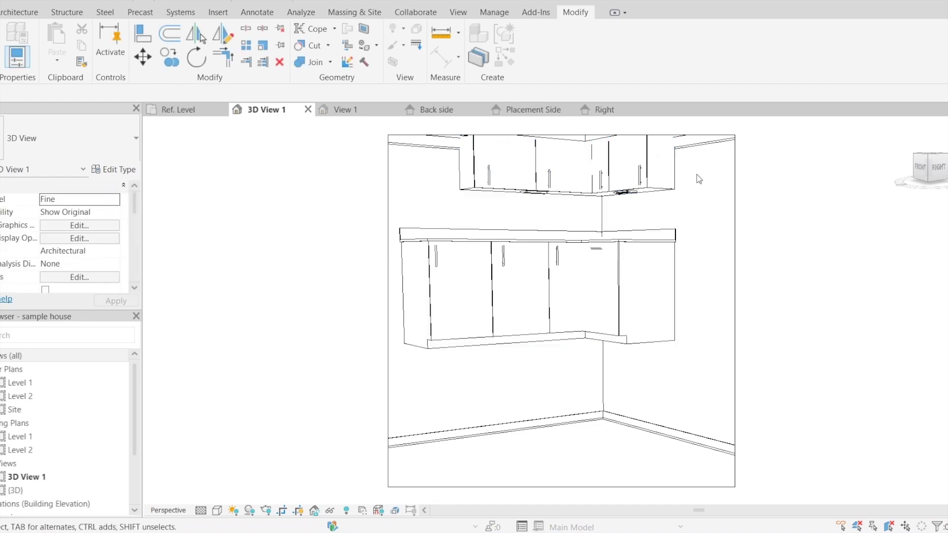
scroll(619, 277, "down", 3)
scroll(625, 279, "up", 2)
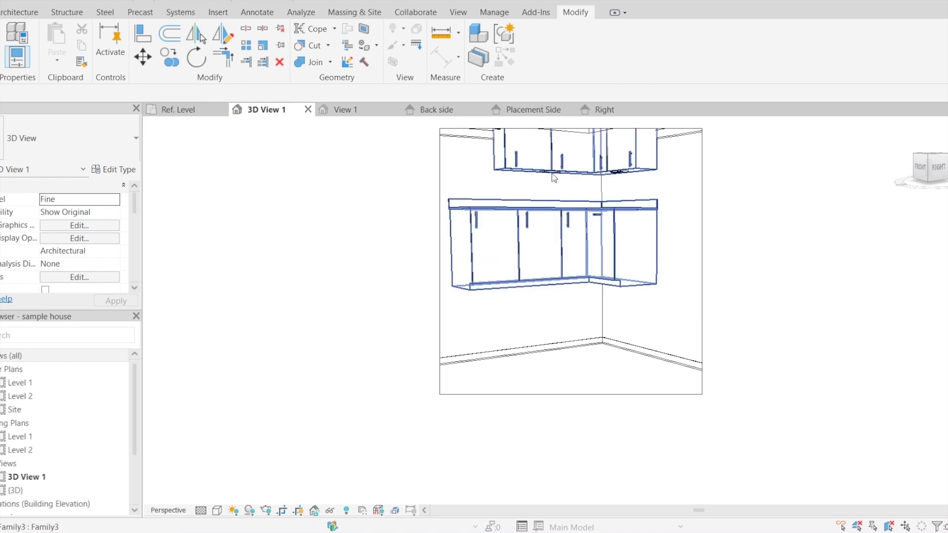
- Try to lower the casework in 3D View 1 by nudging it down to 2' 9 1/4" from Level 1
left_click(488, 209)
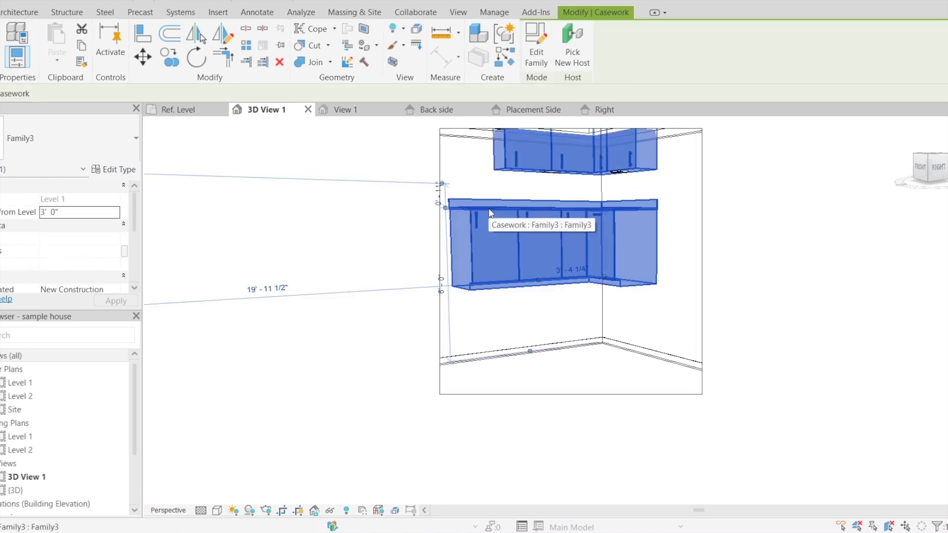
key("Down")
key("Down")
key("Down")
key("Down")
key("Down")
key("Down")
key("Down")
key("Down")
key("Down")
key("Down")
key("Down")
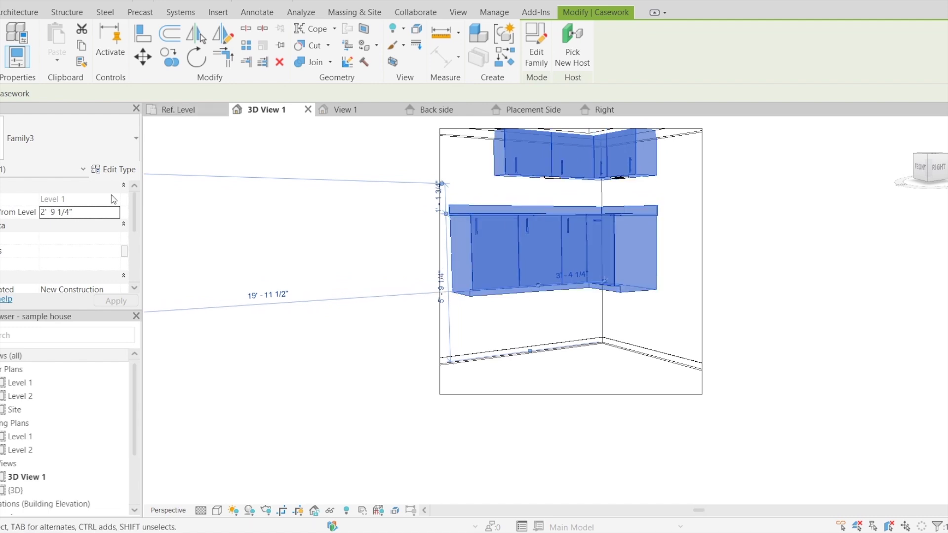
- Set the casework's elevation from Level 1 to 0 so it sits on the floor
left_click(83, 214)
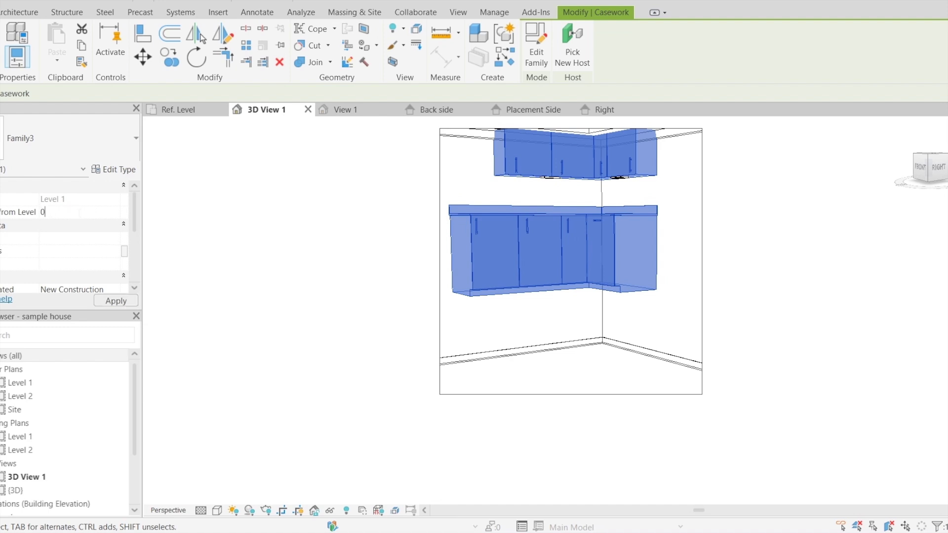
left_click(282, 293)
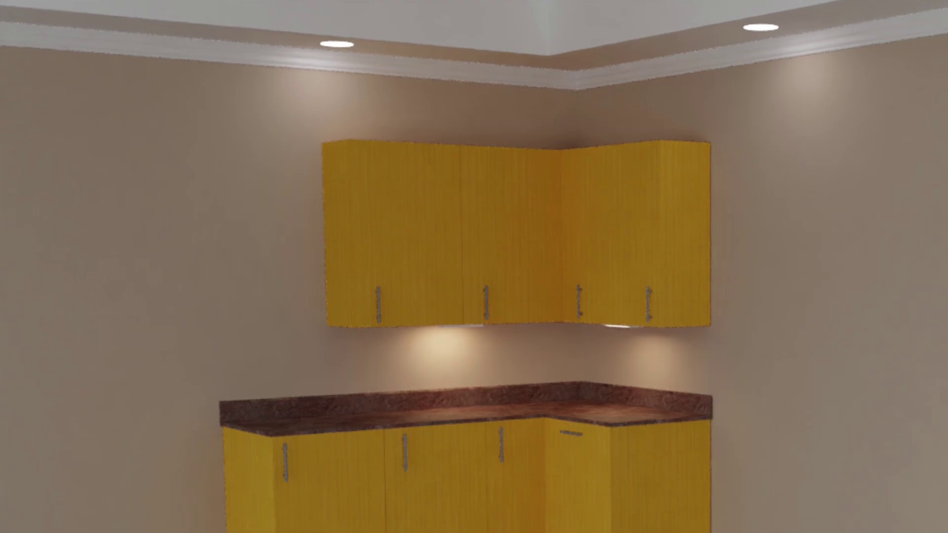